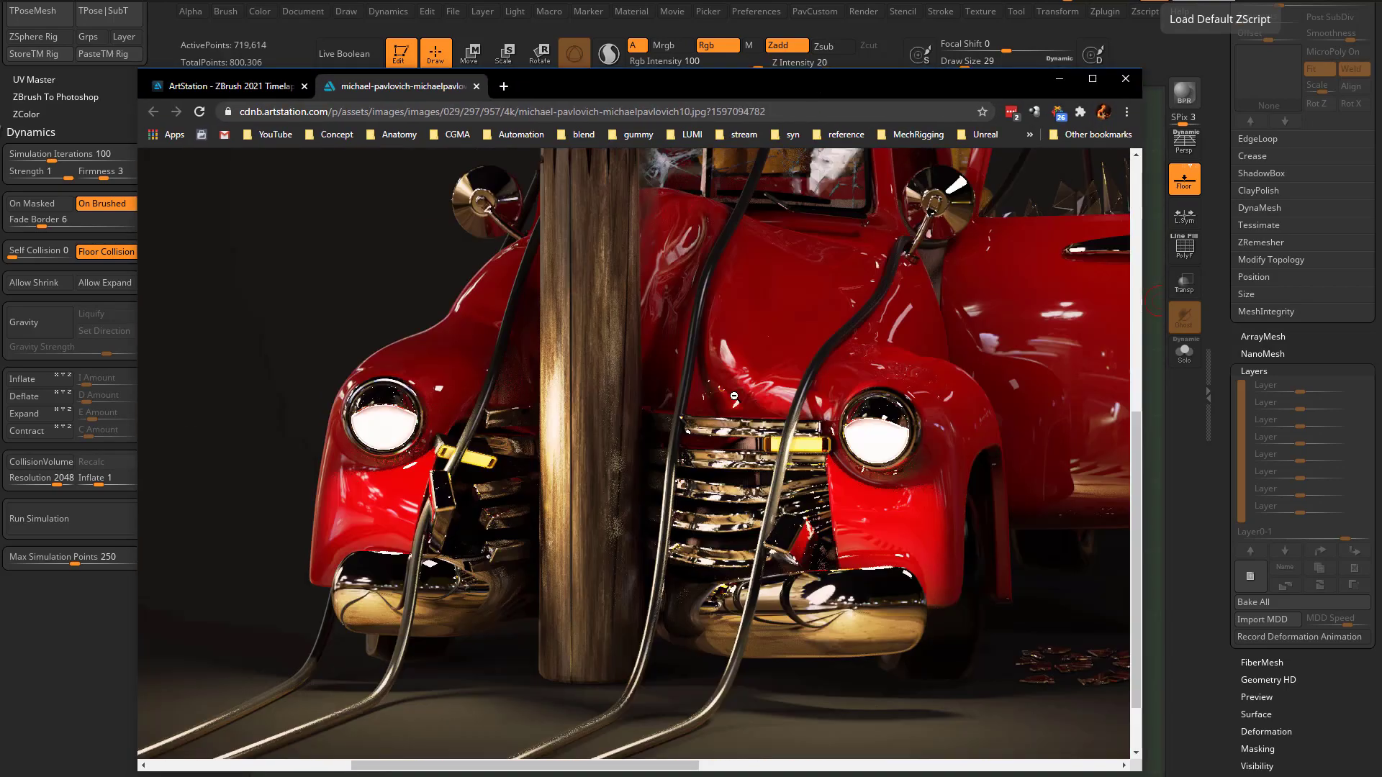
# Examine the ArtStation truck renders, focusing on the hanging cables and the yellow bottles, then return to ZBrush.
pyautogui.click(734, 394)
pyautogui.click(231, 85)
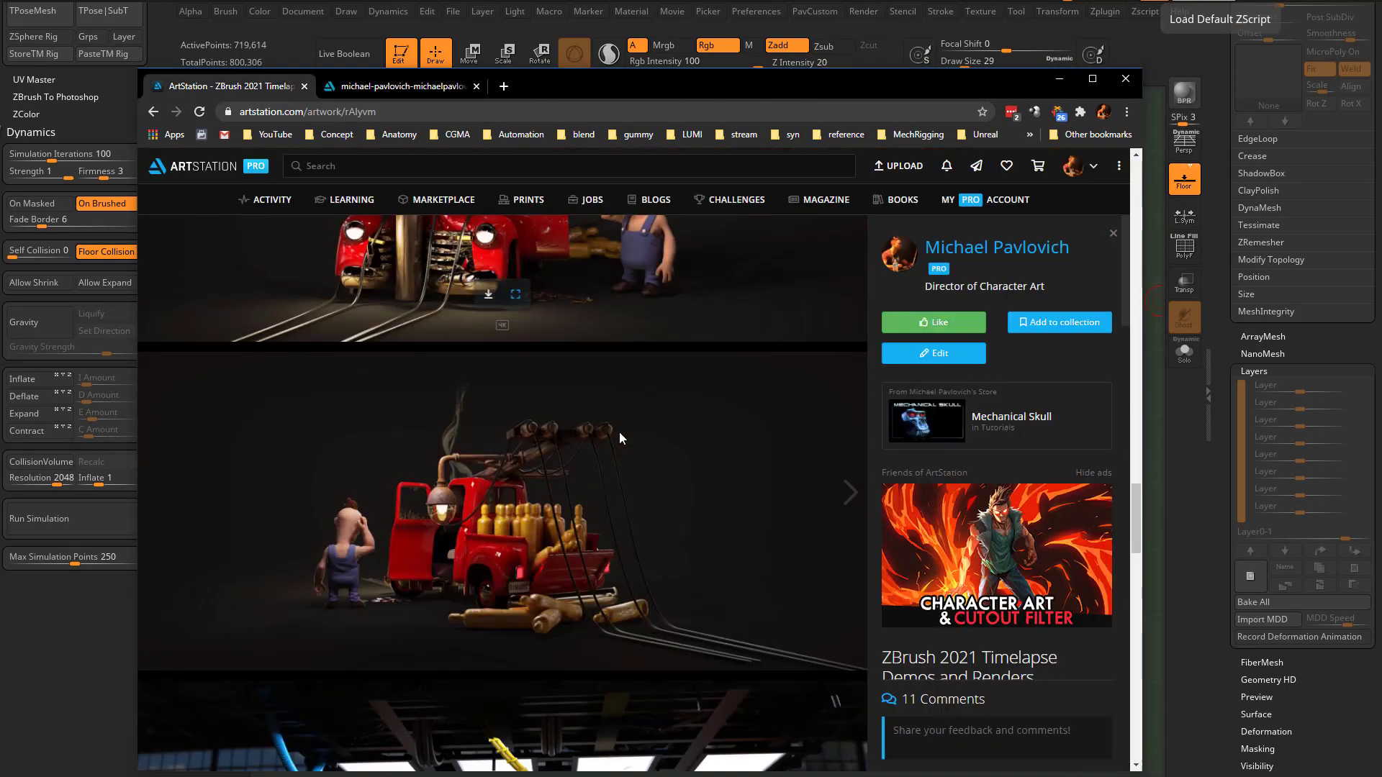
pyautogui.click(516, 409)
pyautogui.click(680, 422)
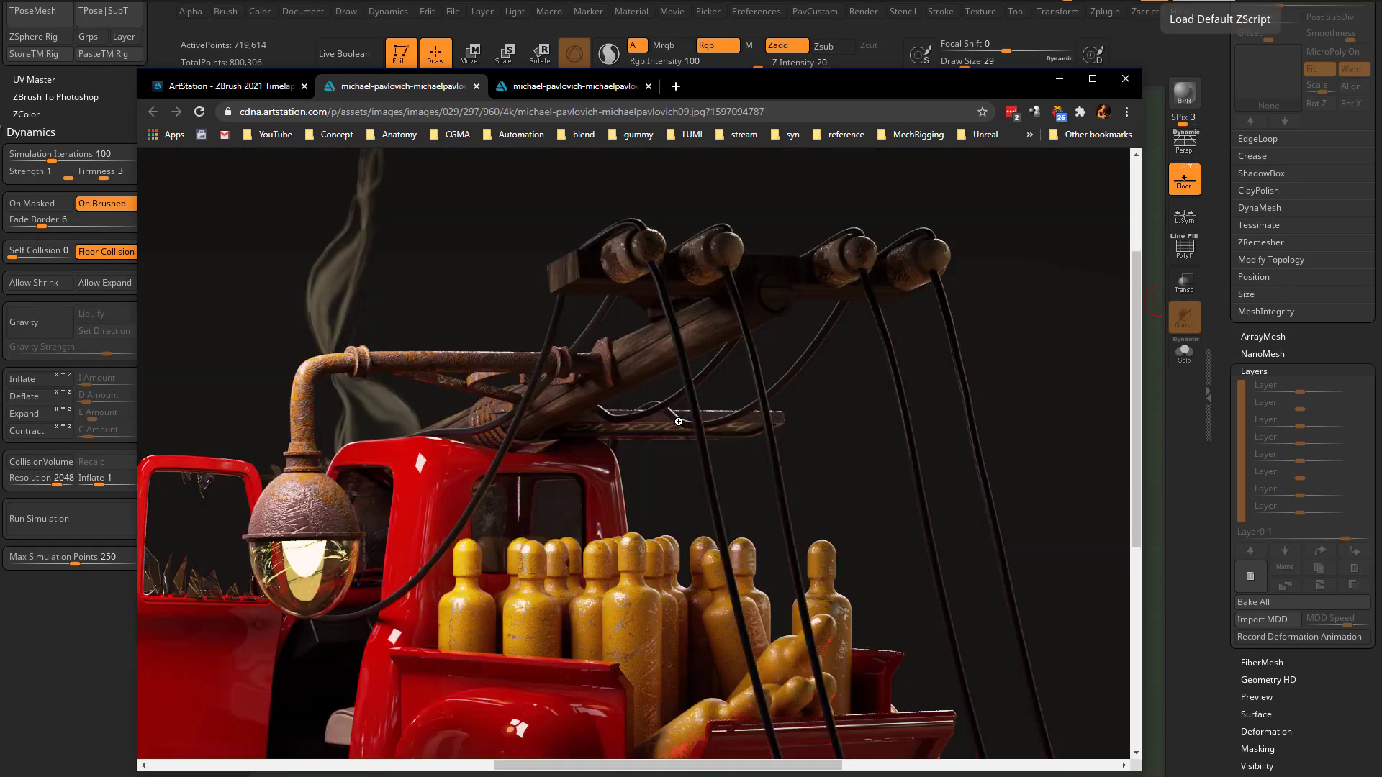
pyautogui.scroll(-5, 687, 554)
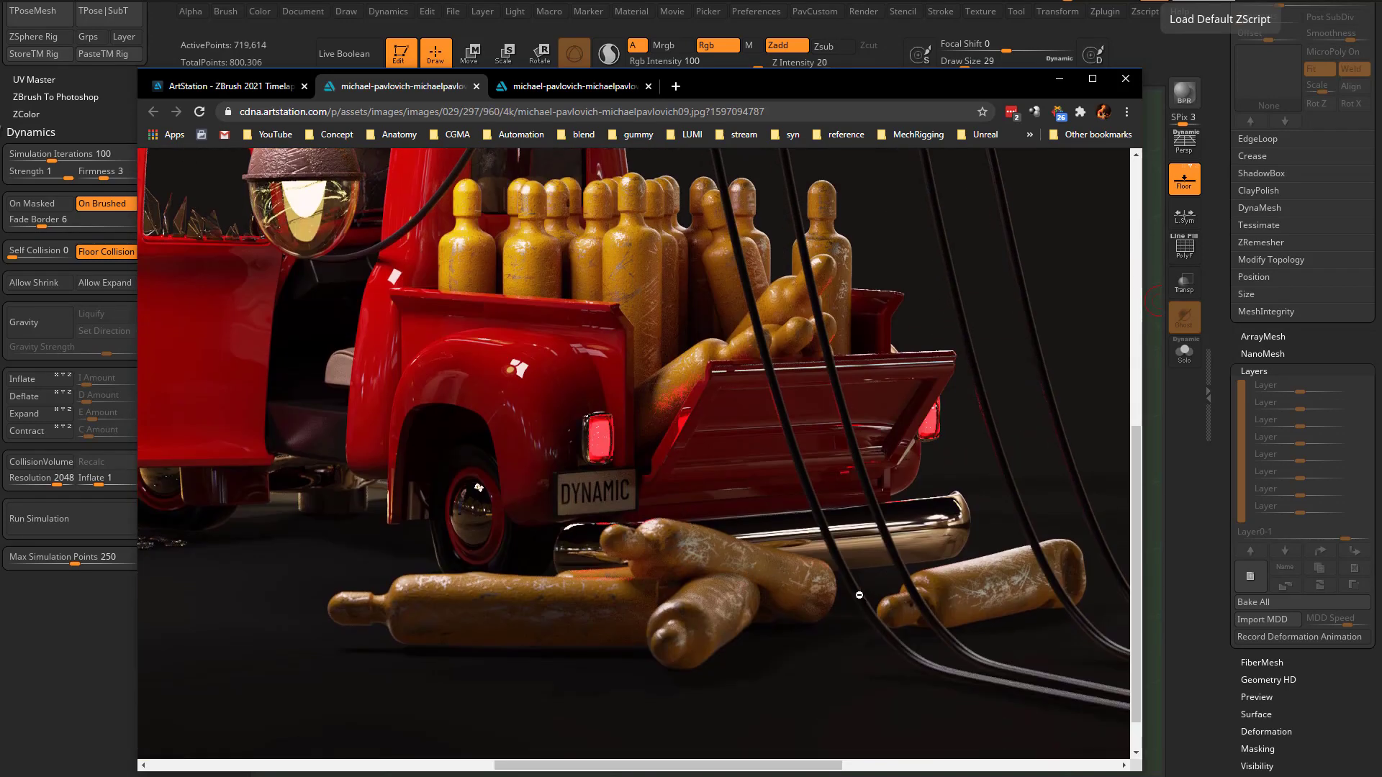
pyautogui.moveTo(722, 90); pyautogui.dragTo(721, 0)
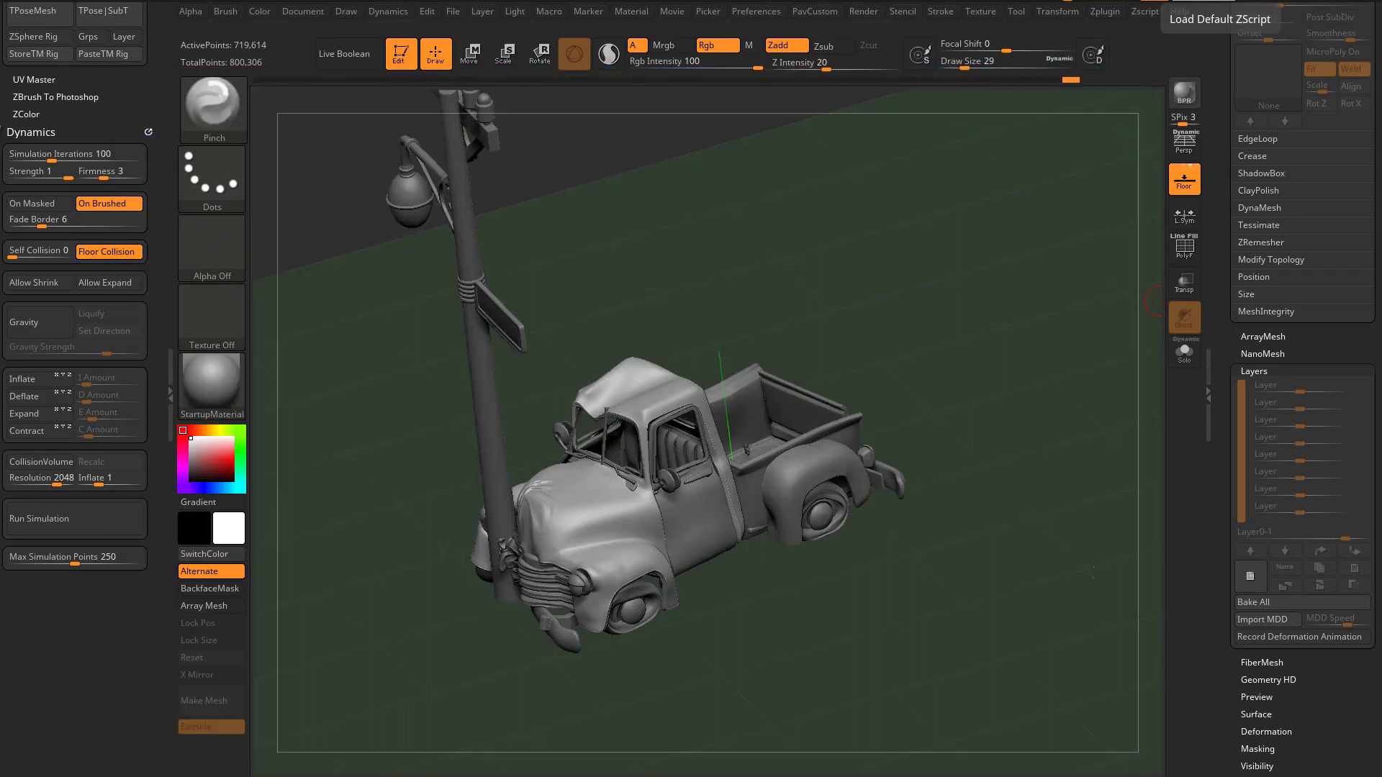
# Select the Standard brush, leave edit mode and clear the truck model from the canvas.
pyautogui.moveTo(919, 307); pyautogui.dragTo(925, 310)
pyautogui.press('b')
pyautogui.press('s')
pyautogui.press('t')
pyautogui.moveTo(1216, 259); pyautogui.dragTo(1226, 374)
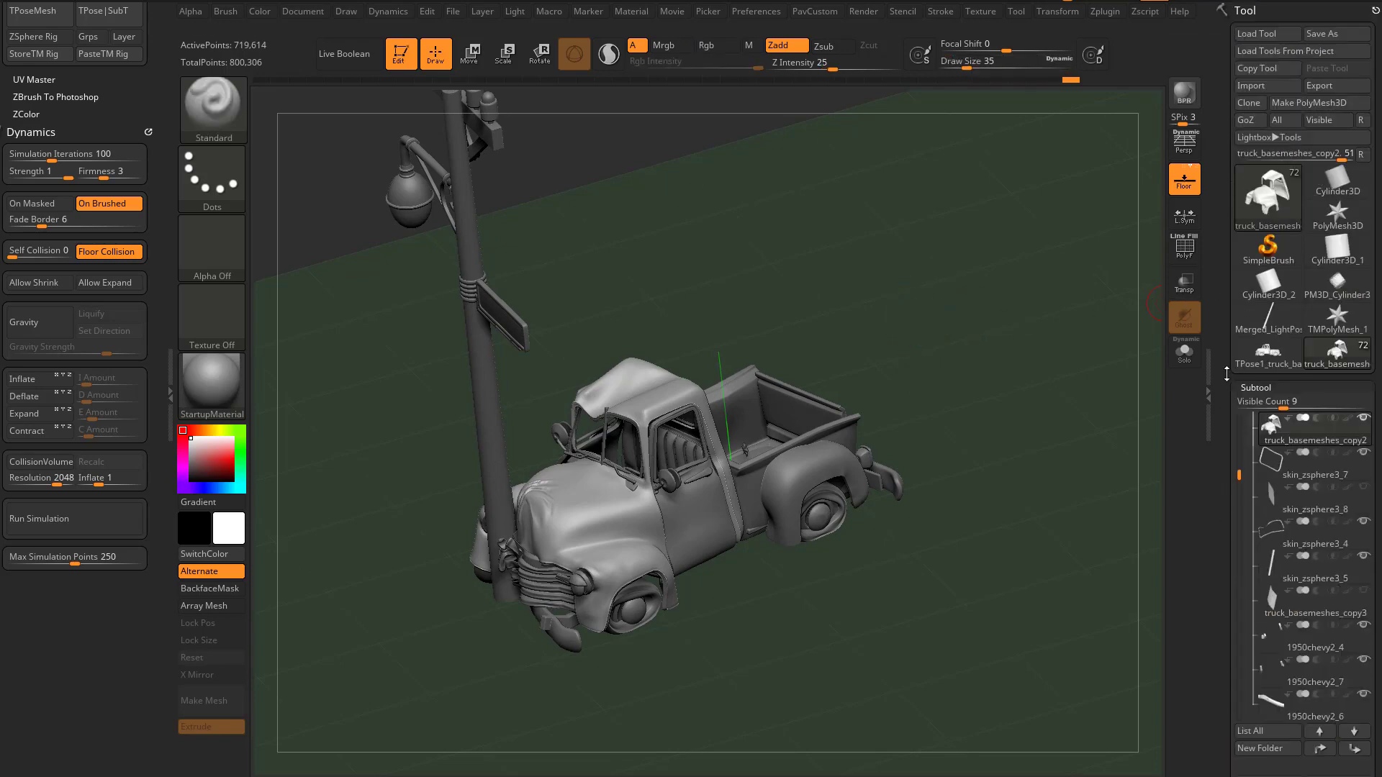
pyautogui.click(405, 58)
pyautogui.click(394, 86)
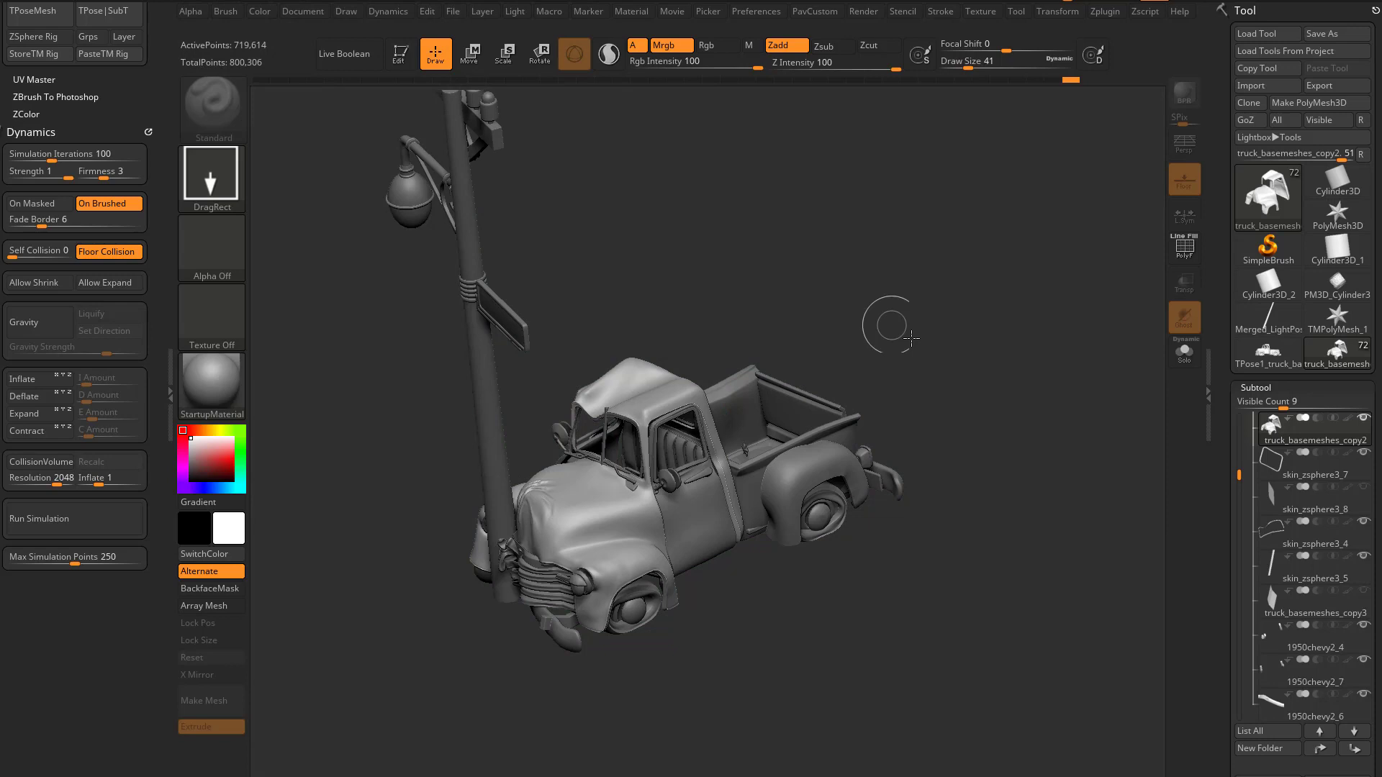
pyautogui.hotkey('ctrl', 'n')
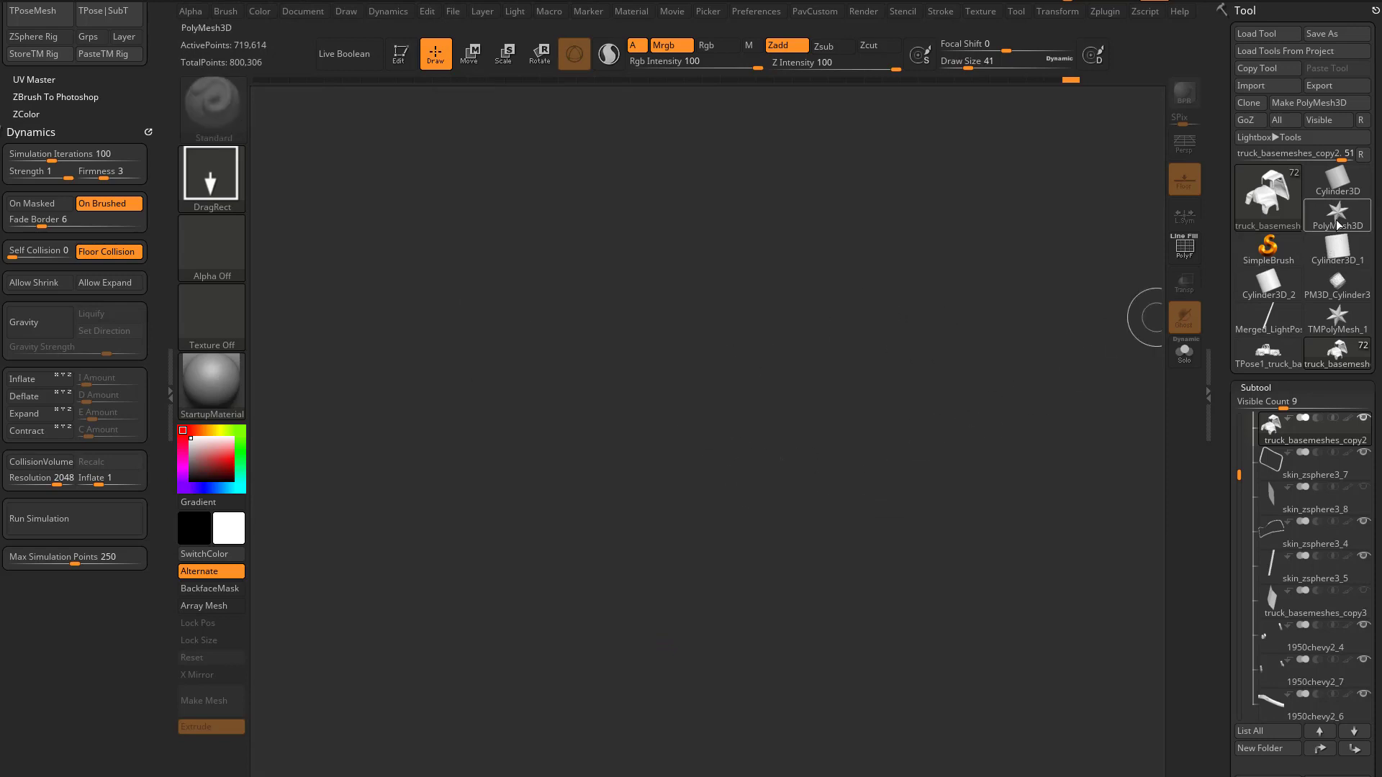
# Draw a Cylinder3D on the empty canvas, enter edit mode and convert it to a PolyMesh3D.
pyautogui.click(1322, 187)
pyautogui.moveTo(619, 367); pyautogui.dragTo(683, 575)
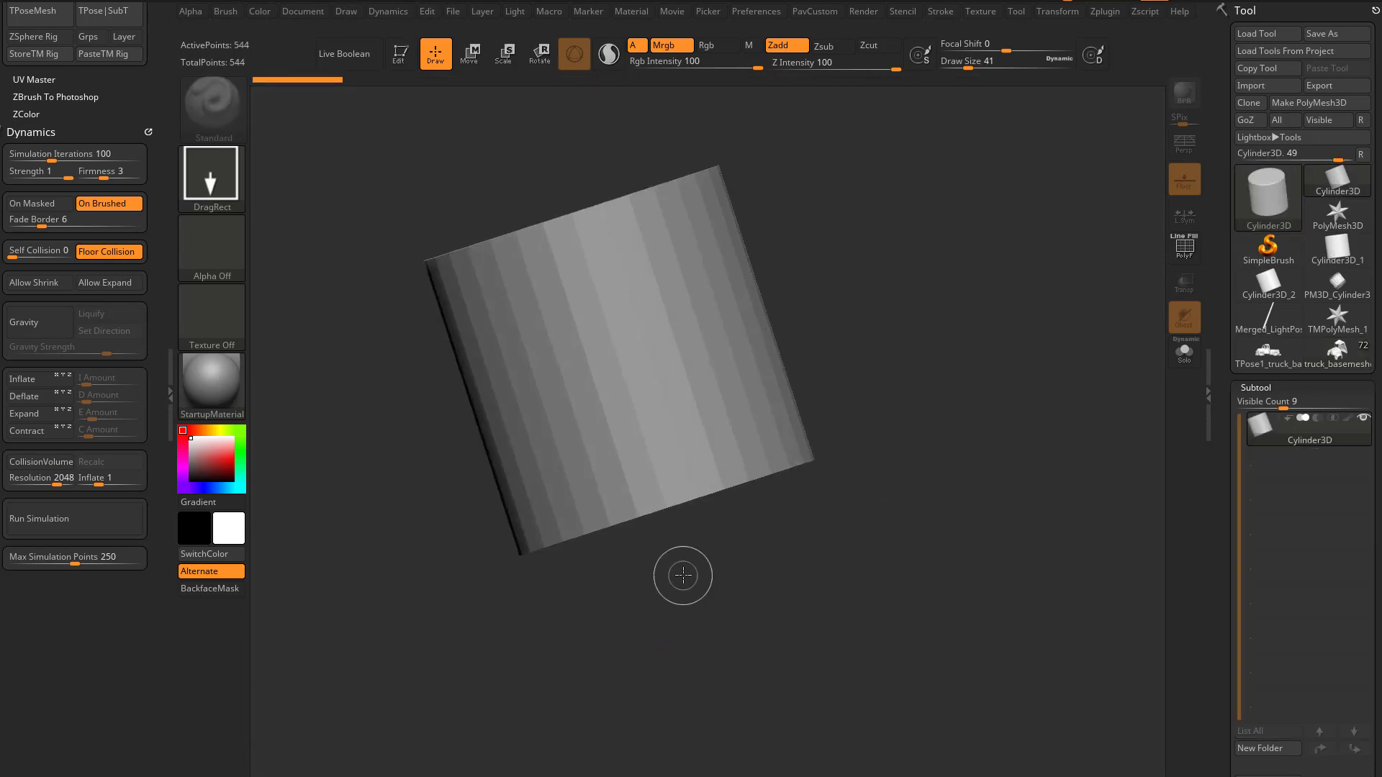
pyautogui.click(398, 52)
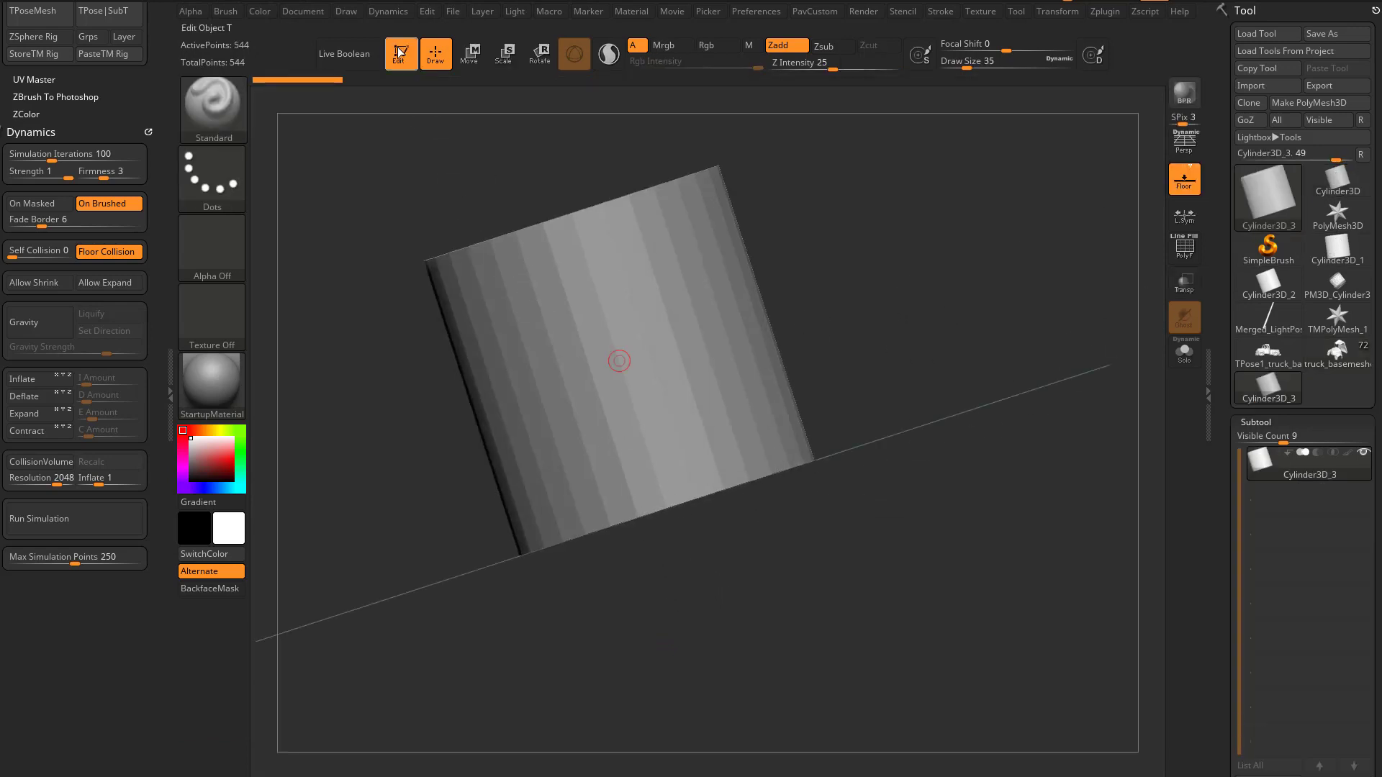
pyautogui.click(1308, 102)
# Display the cylinder's polyframe and apply the SkinShade4 material.
pyautogui.moveTo(982, 351); pyautogui.dragTo(1119, 244)
pyautogui.click(1185, 252)
pyautogui.click(212, 387)
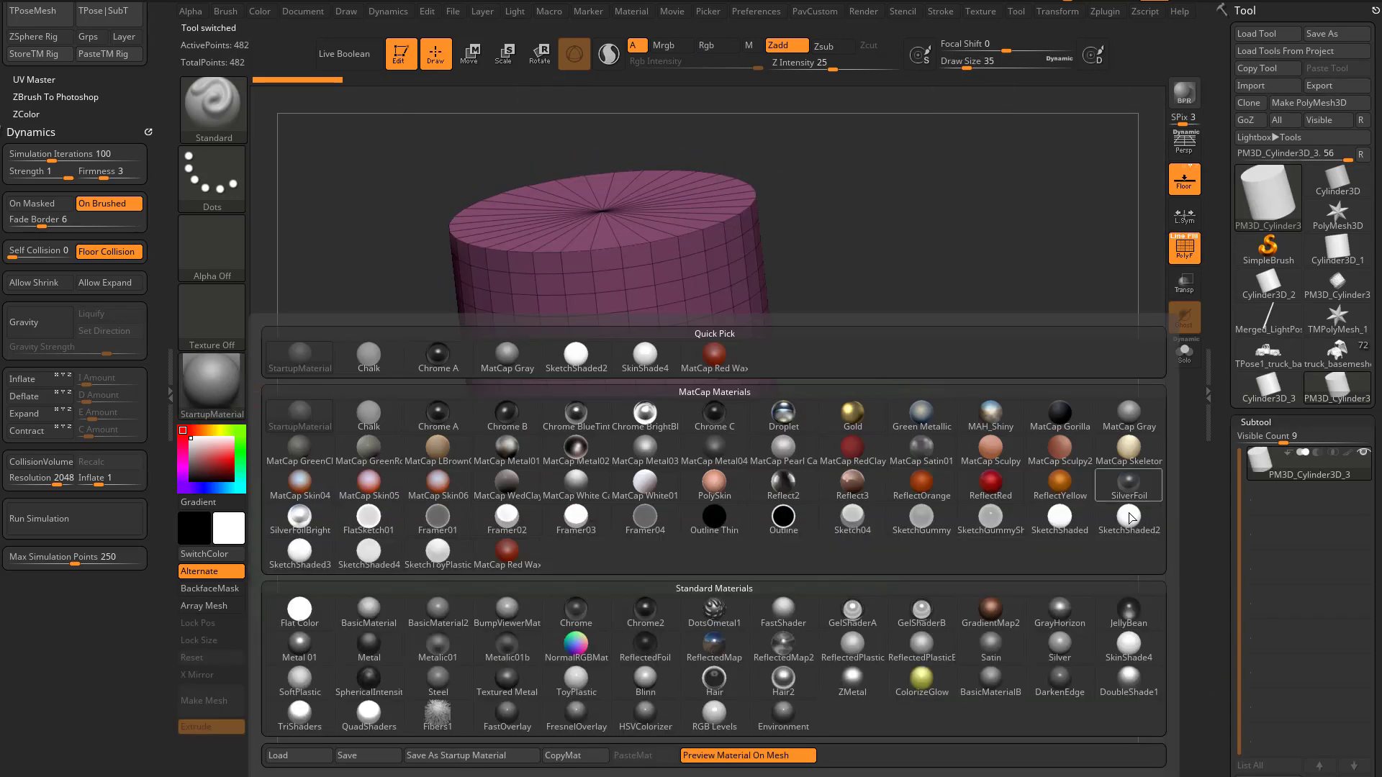
pyautogui.click(1124, 648)
pyautogui.moveTo(934, 379); pyautogui.dragTo(1017, 441)
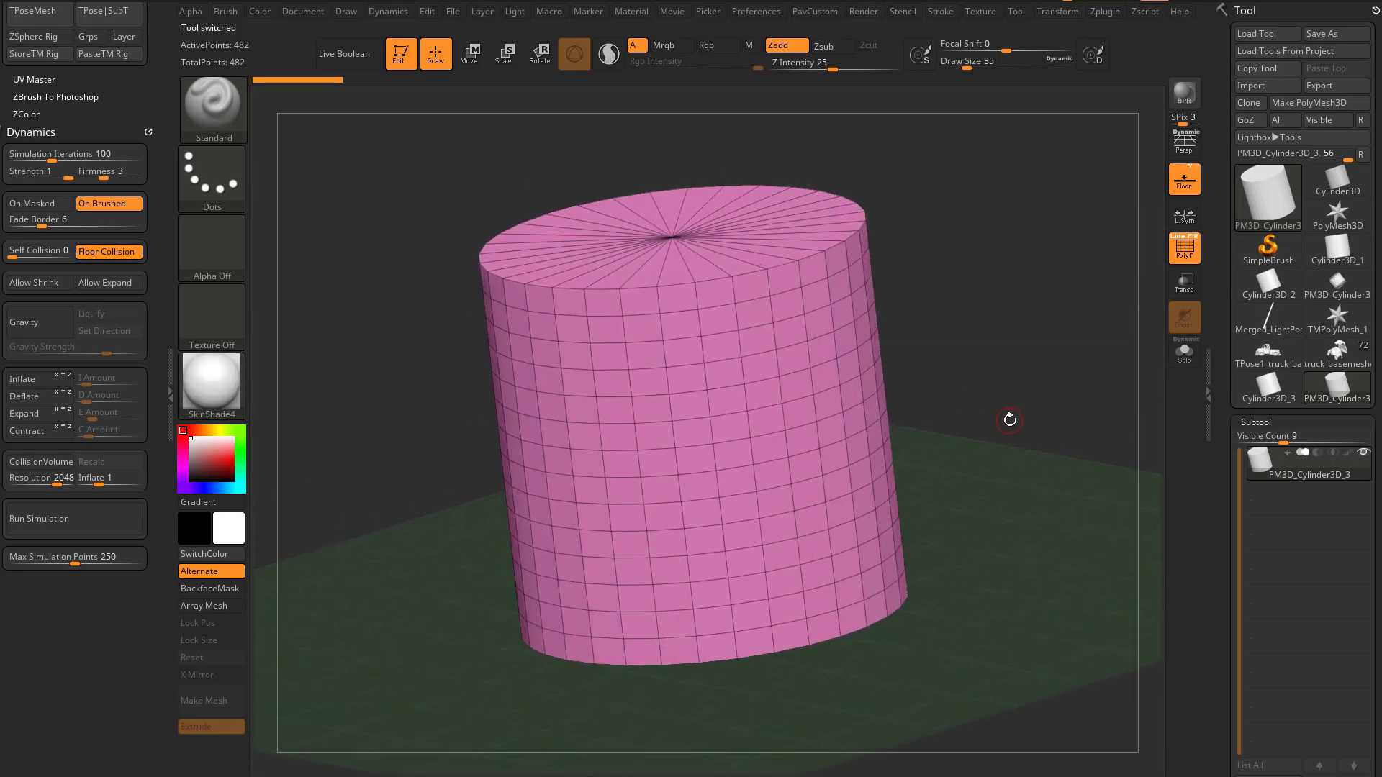
# Use ZModeler's edge PolyGroup action to assign a separate polygroup to the polyloops at the cylinder's upper rim, middle and lower rim.
pyautogui.press('b')
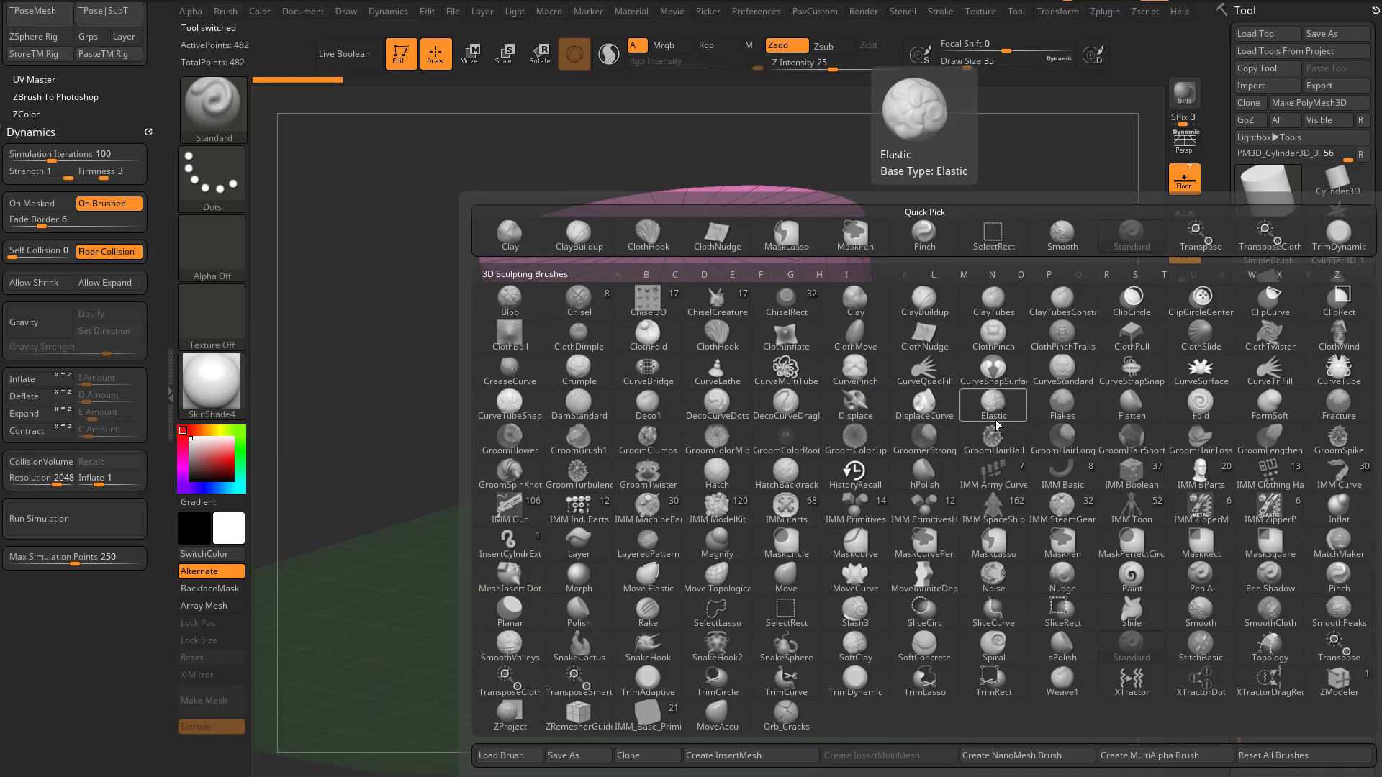
pyautogui.press('z')
pyautogui.press('m')
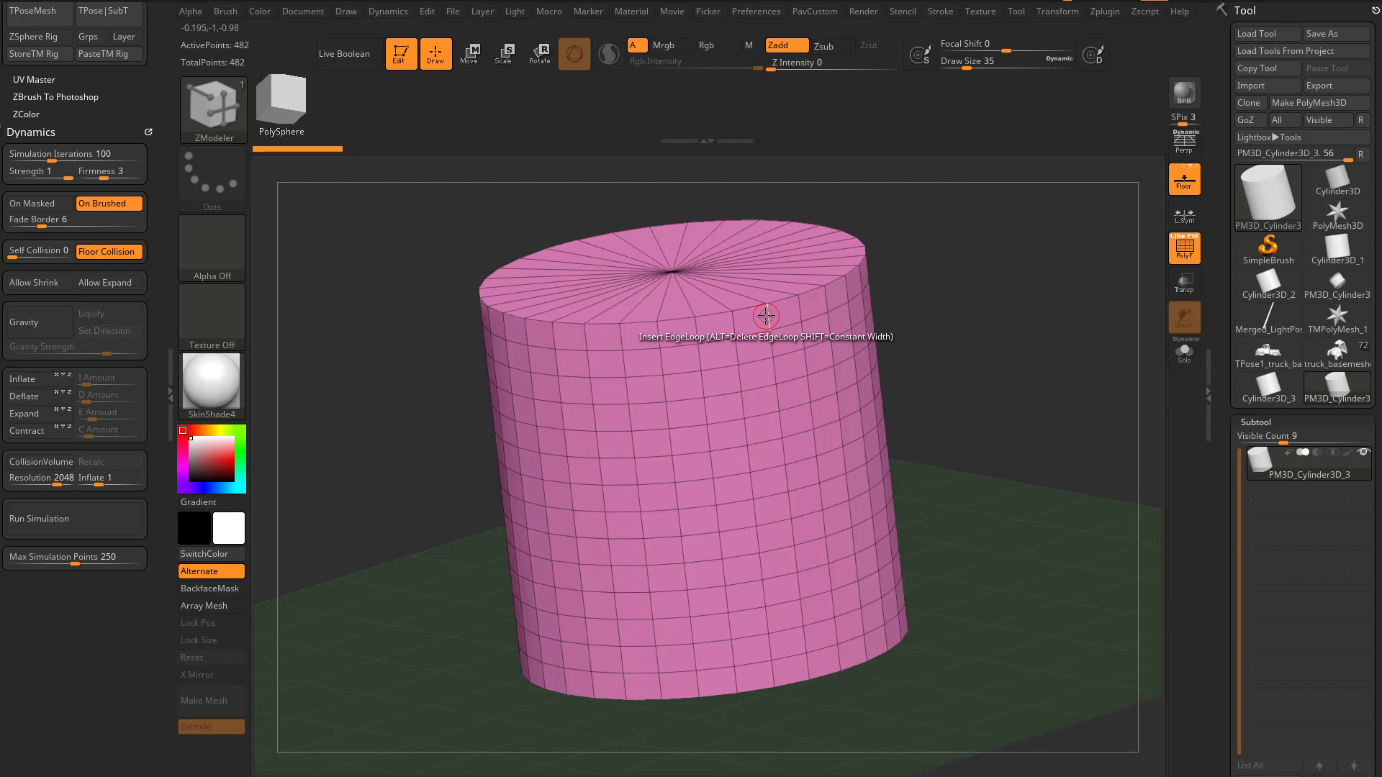
pyautogui.press('space')
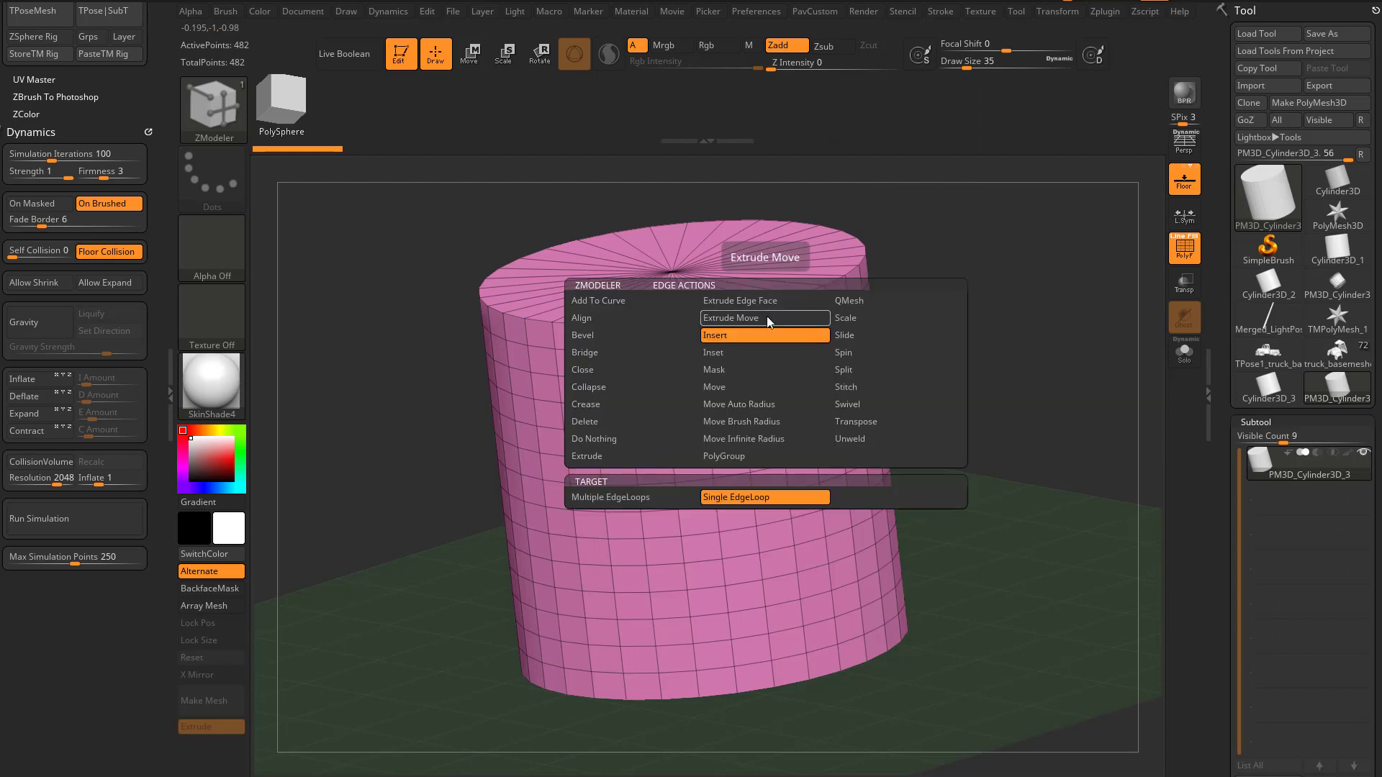
pyautogui.click(696, 460)
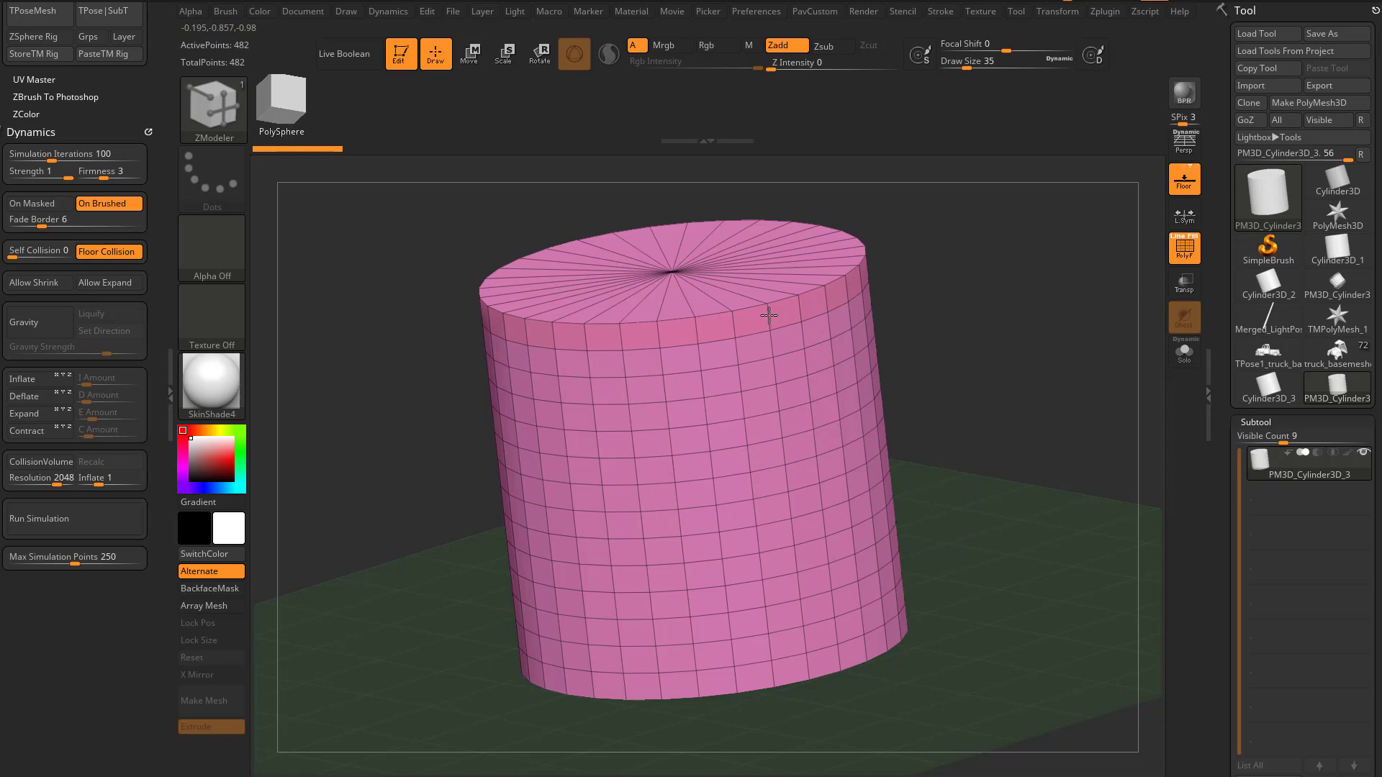
pyautogui.click(768, 315)
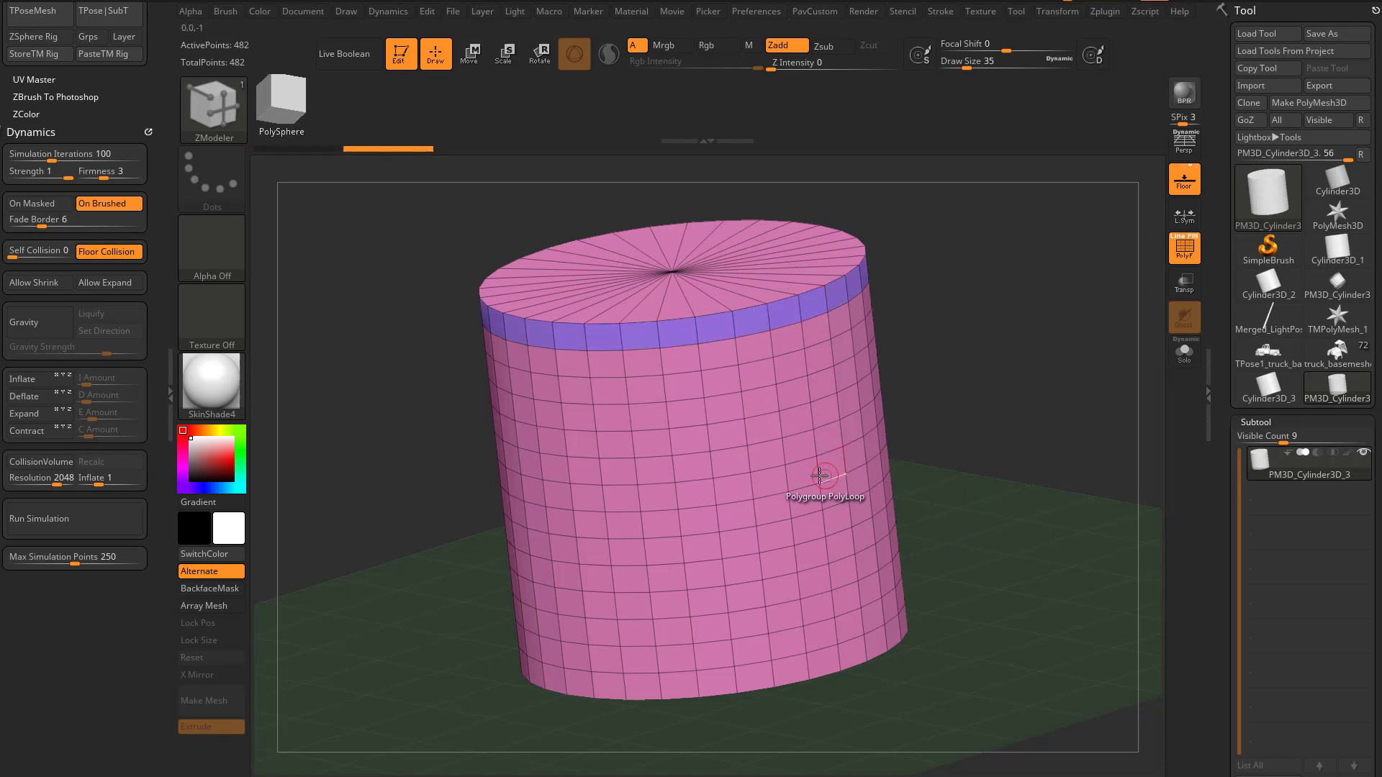
pyautogui.click(786, 477)
pyautogui.moveTo(964, 425); pyautogui.dragTo(972, 457)
pyautogui.click(816, 620)
# QMesh the three polygrouped bands outward together with the Polygroup All target to form raised barrel rings.
pyautogui.press('space')
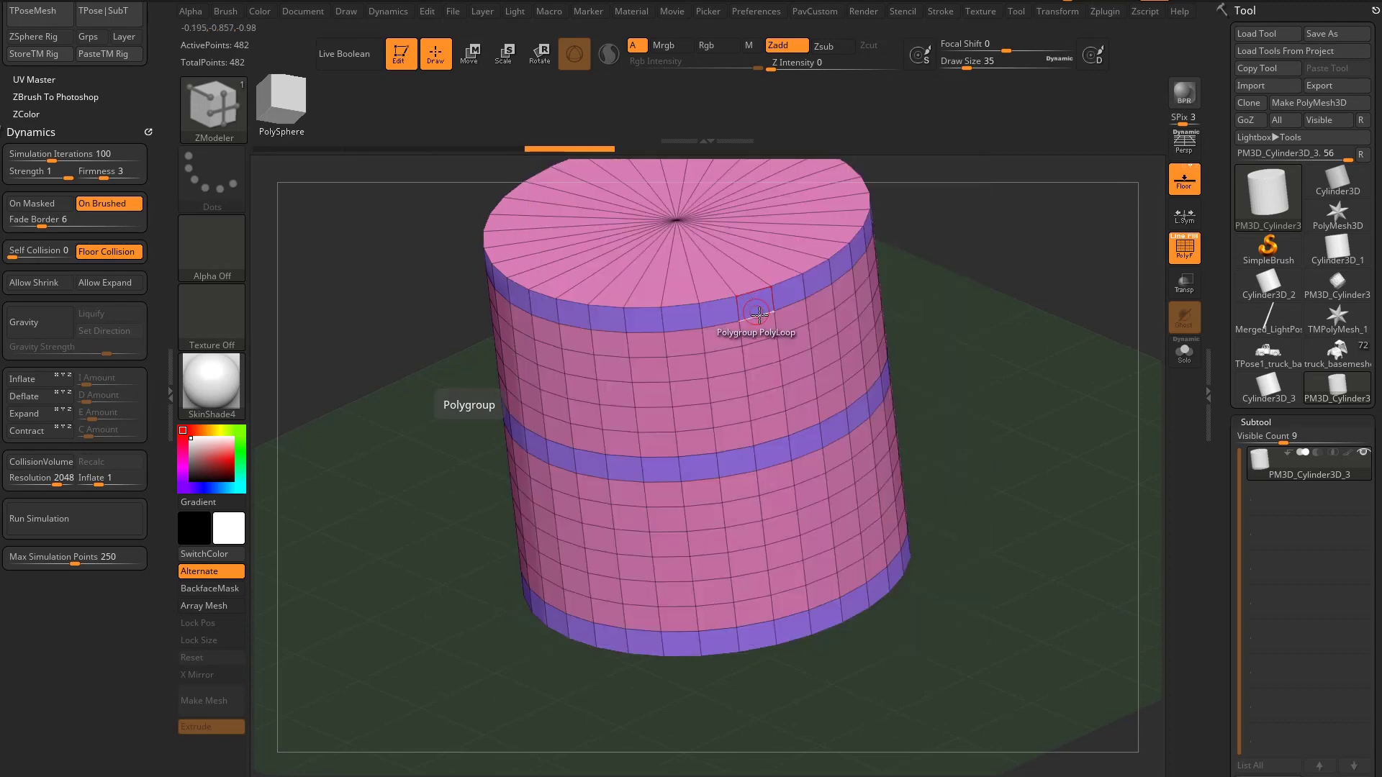
pyautogui.press('space')
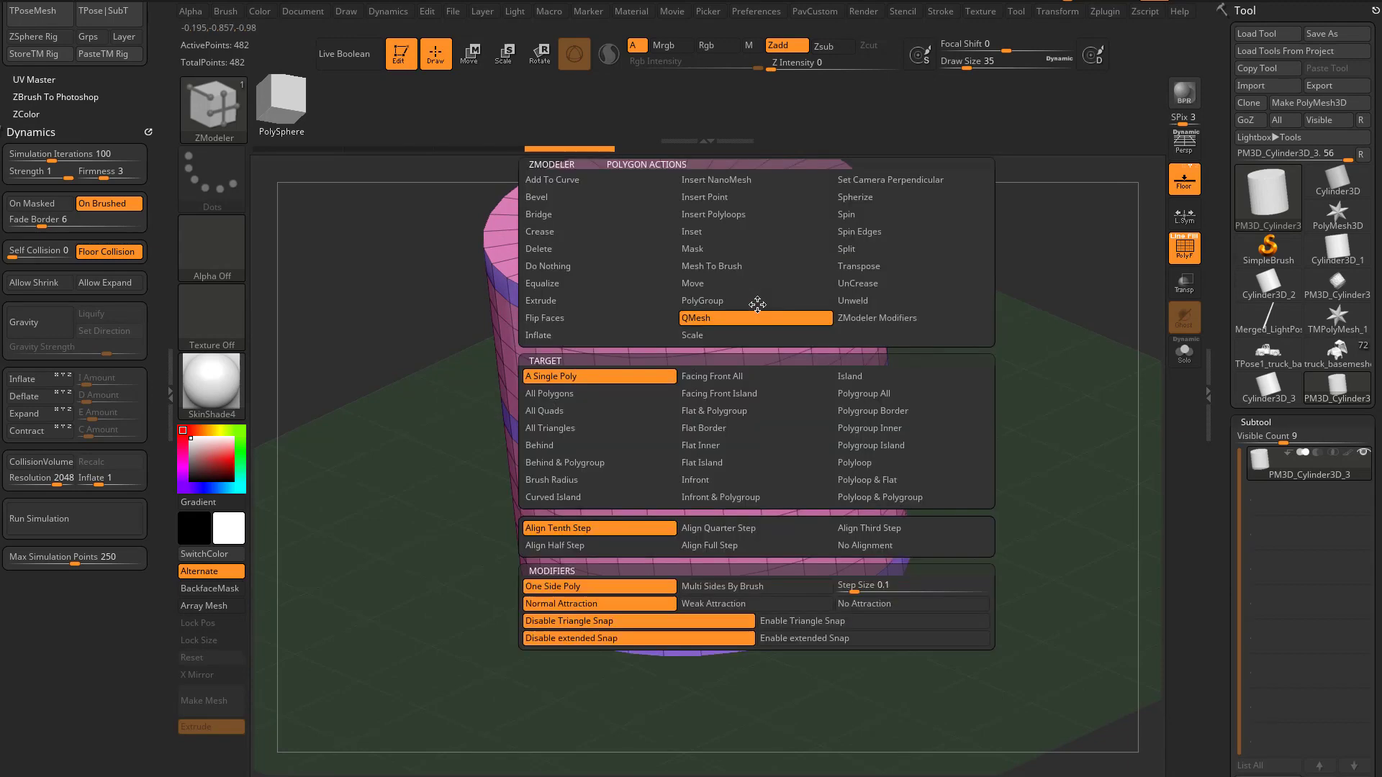
pyautogui.click(845, 394)
pyautogui.moveTo(745, 319); pyautogui.dragTo(779, 320)
pyautogui.moveTo(1039, 310); pyautogui.dragTo(982, 245)
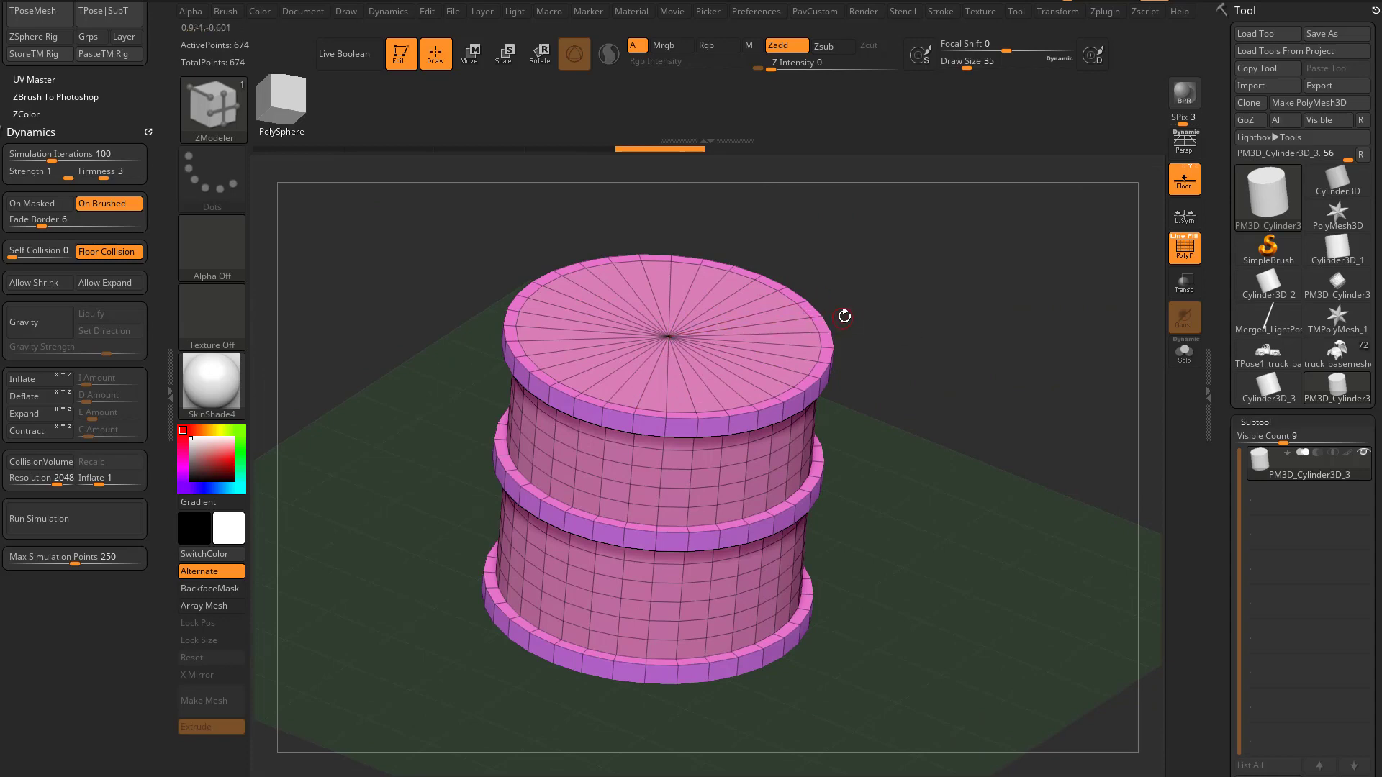
# Insert Multiple EdgeLoops into the barrel's upper and lower end caps with ZModeler.
pyautogui.moveTo(897, 282); pyautogui.dragTo(706, 382)
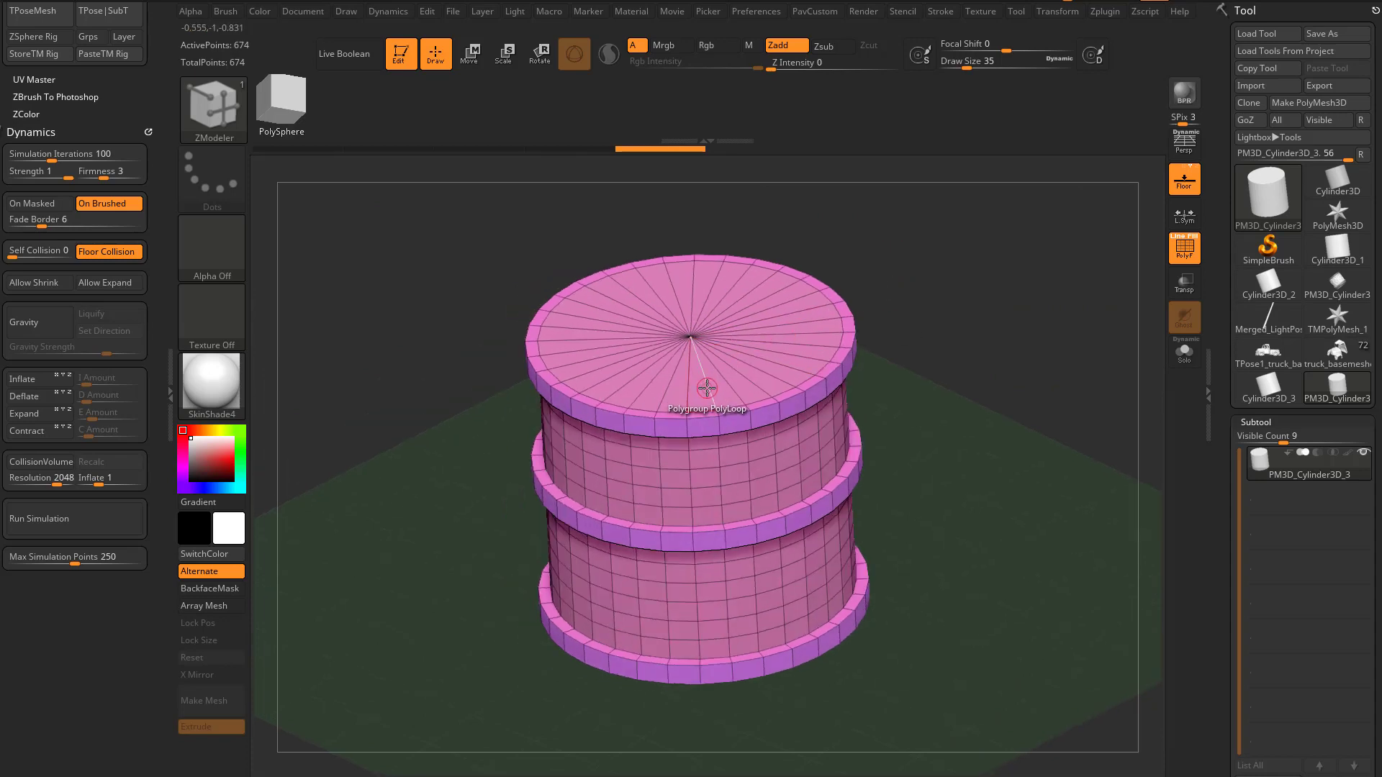
pyautogui.press('space')
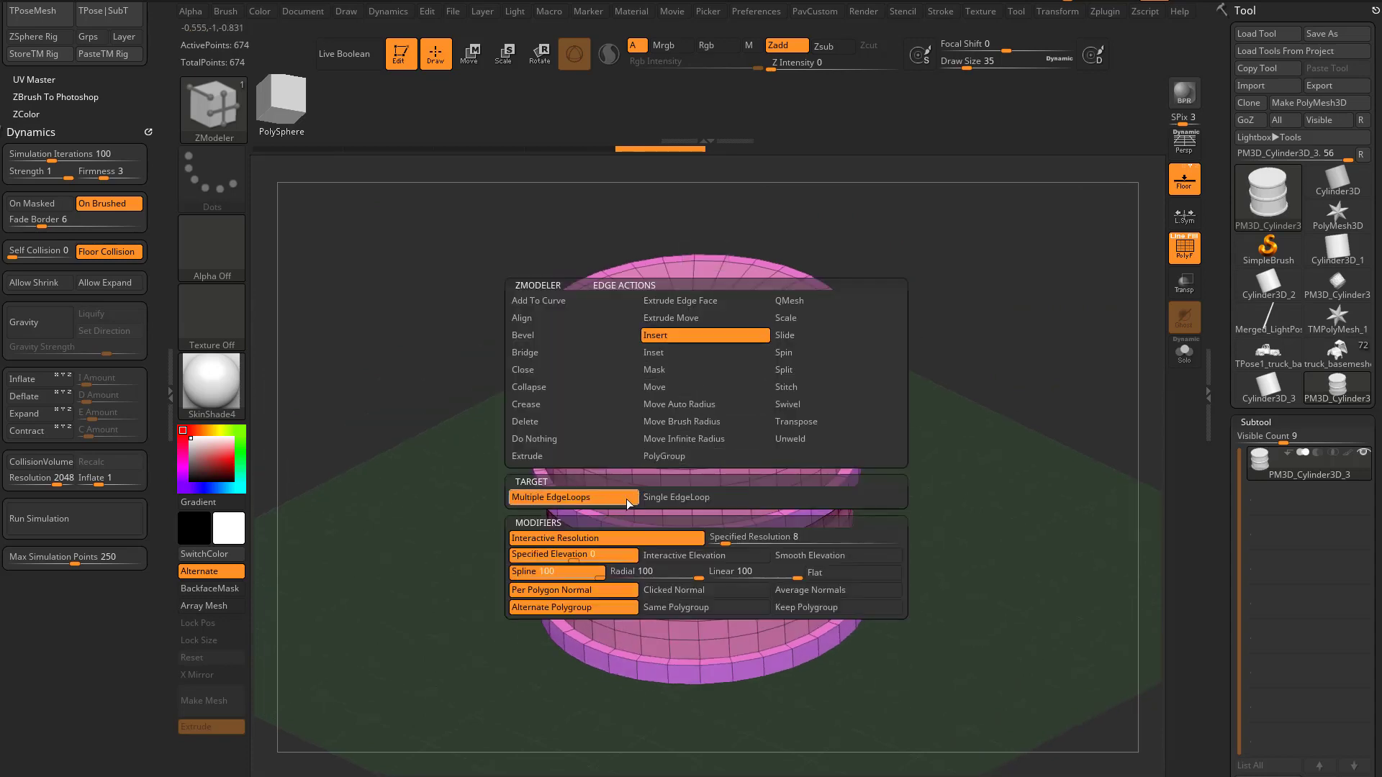
pyautogui.click(551, 496)
pyautogui.hotkey('ctrl', 'z')
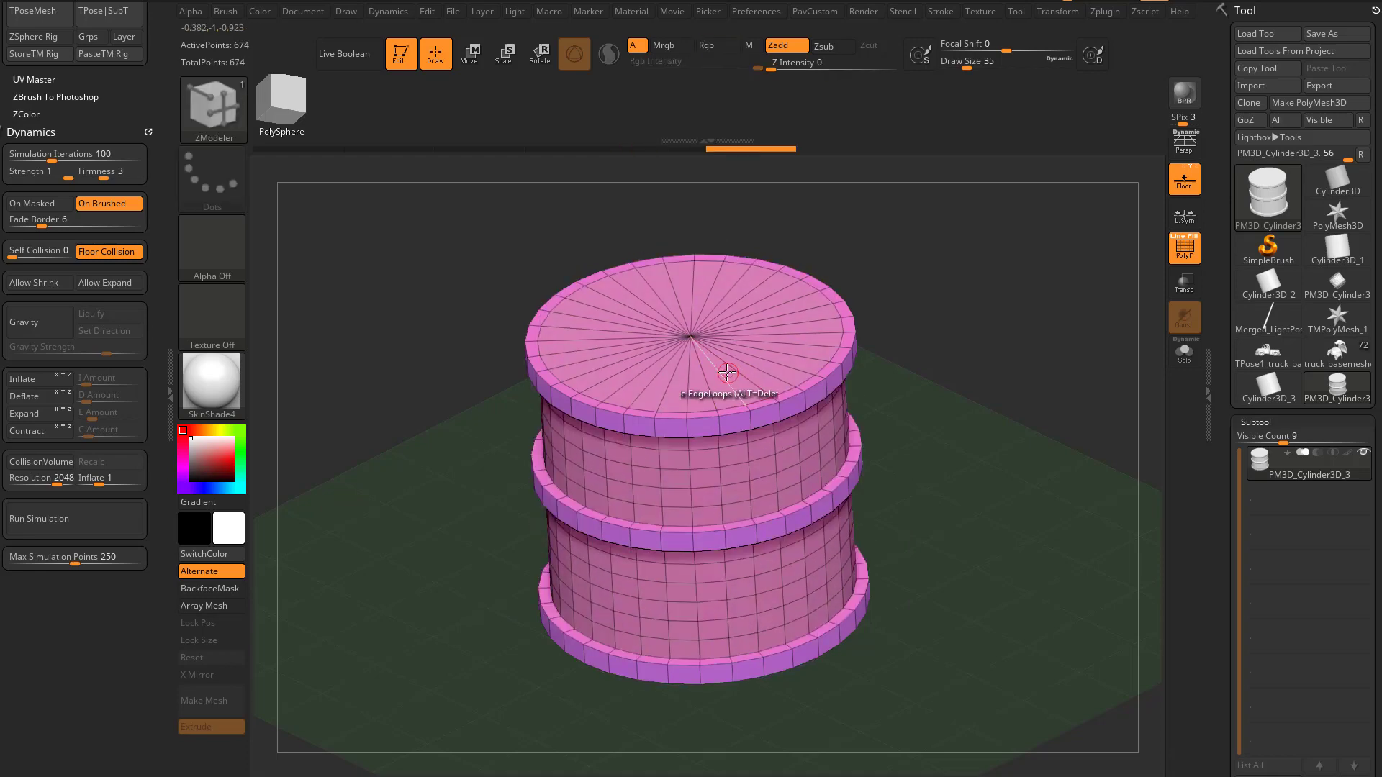
pyautogui.moveTo(722, 373); pyautogui.dragTo(751, 409)
pyautogui.moveTo(951, 424); pyautogui.dragTo(989, 258)
pyautogui.keyDown('alt'); pyautogui.moveTo(911, 491); pyautogui.dragTo(907, 377); pyautogui.keyUp('alt')
pyautogui.click(735, 451)
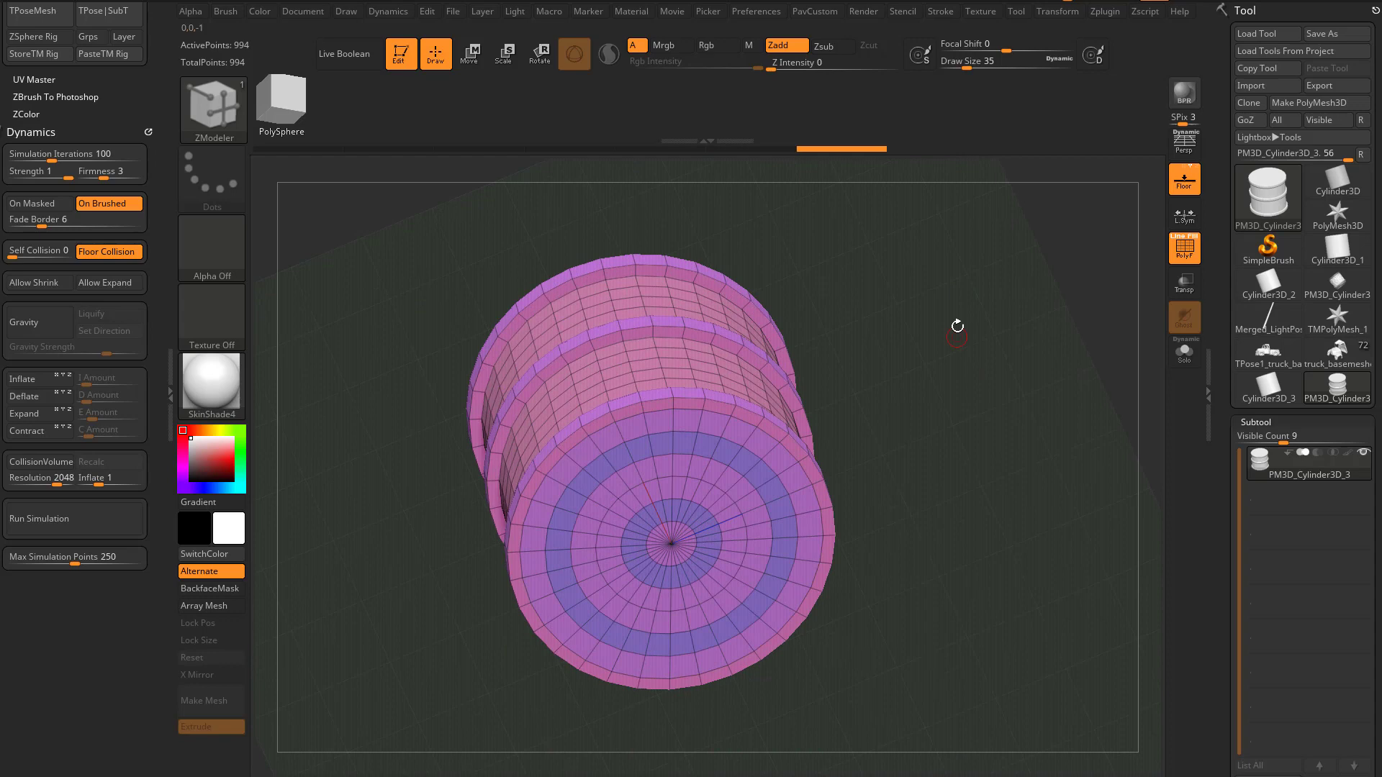
# Merge the whole barrel into a single polygroup and hide the polyframe.
pyautogui.moveTo(957, 325); pyautogui.dragTo(934, 436)
pyautogui.hotkey('ctrl', 'w')
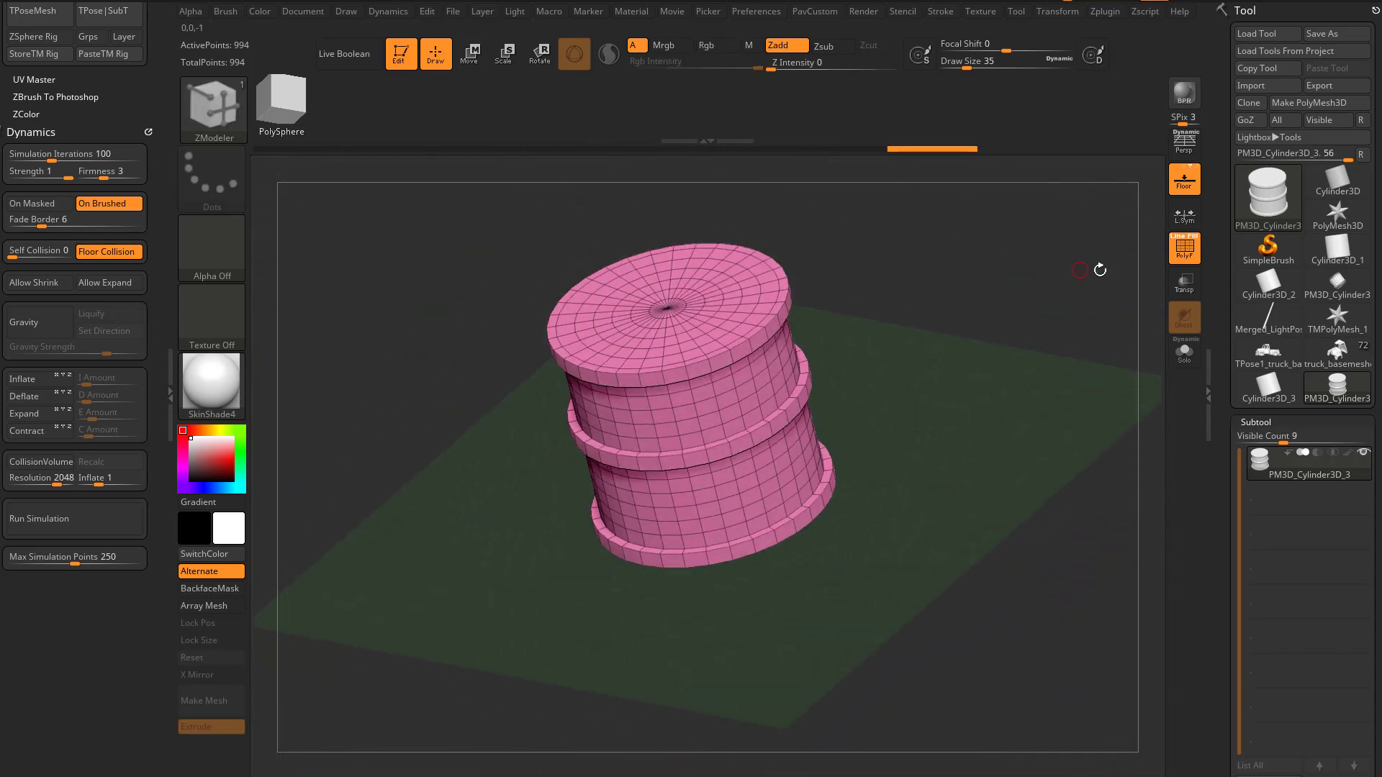
pyautogui.hotkey('shift', 'f')
pyautogui.moveTo(1092, 300); pyautogui.dragTo(1058, 363)
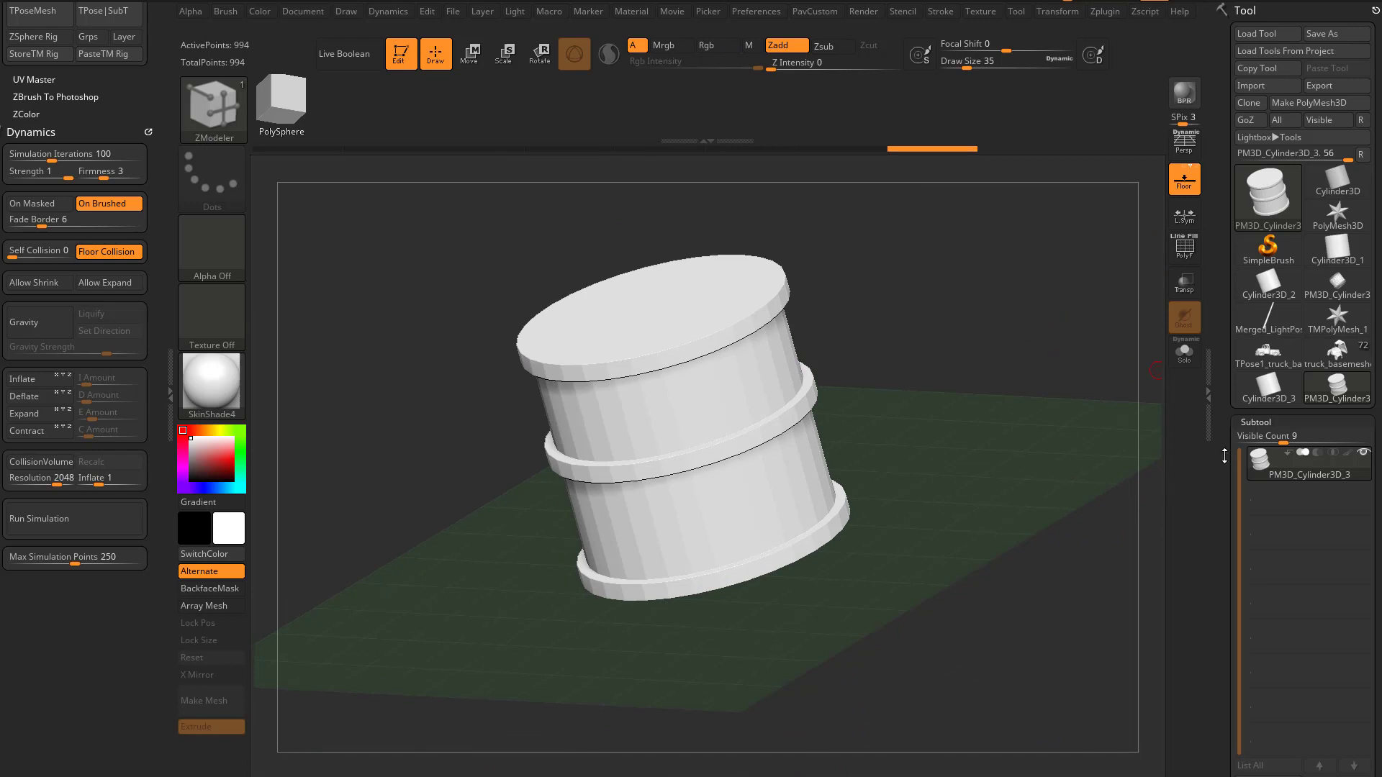
# Try dividing the barrel mesh twice to subdivision level 3, then undo both divisions.
pyautogui.moveTo(1224, 456); pyautogui.dragTo(1233, 309)
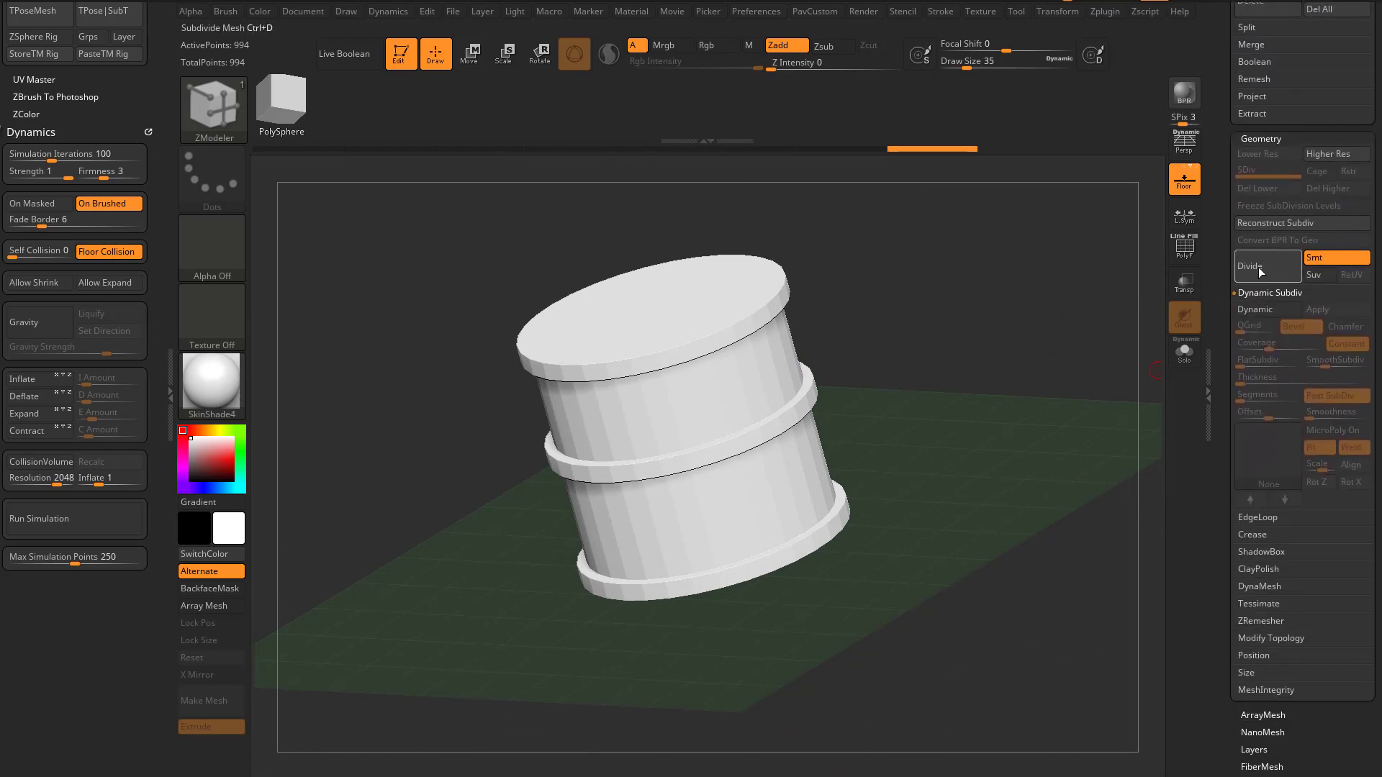
pyautogui.click(1260, 268)
pyautogui.click(1263, 262)
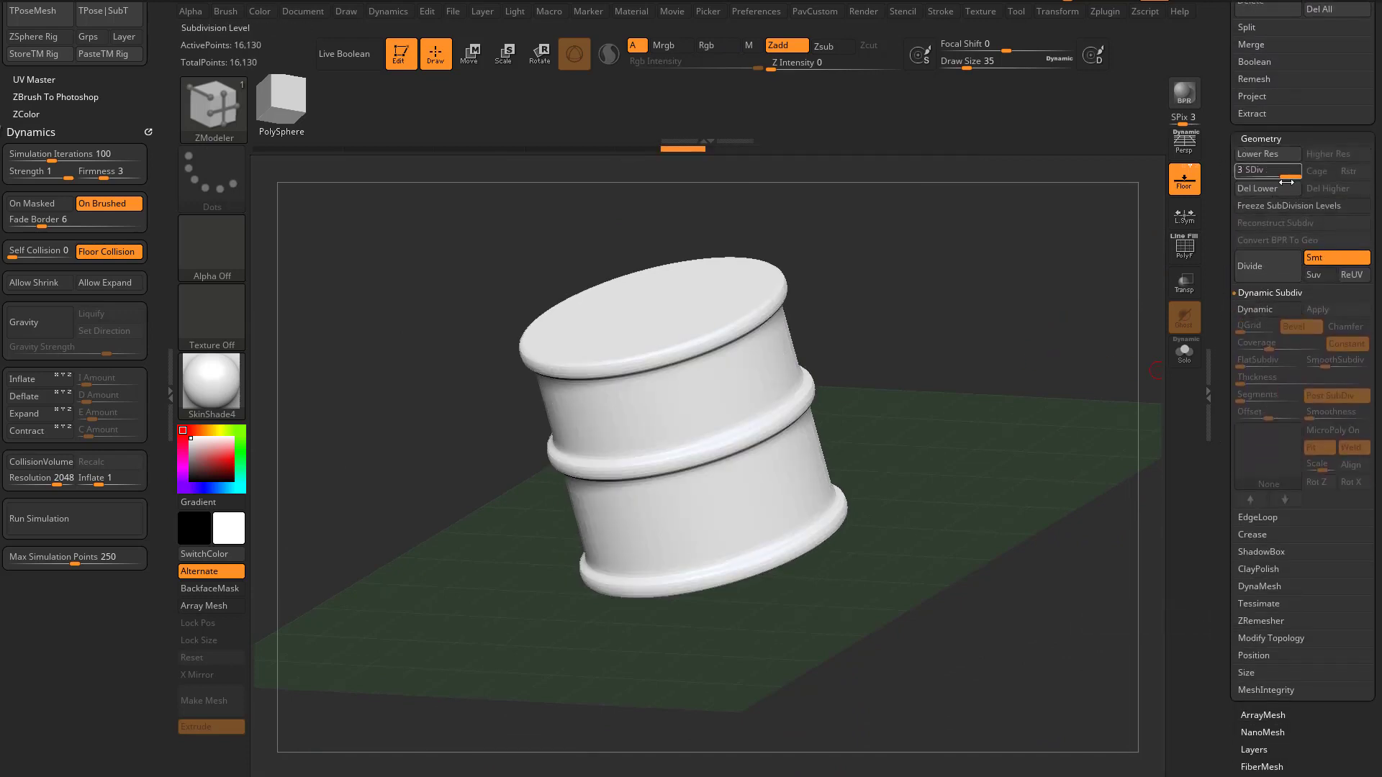
pyautogui.hotkey('ctrl', 'z')
pyautogui.hotkey('ctrl', 'z')
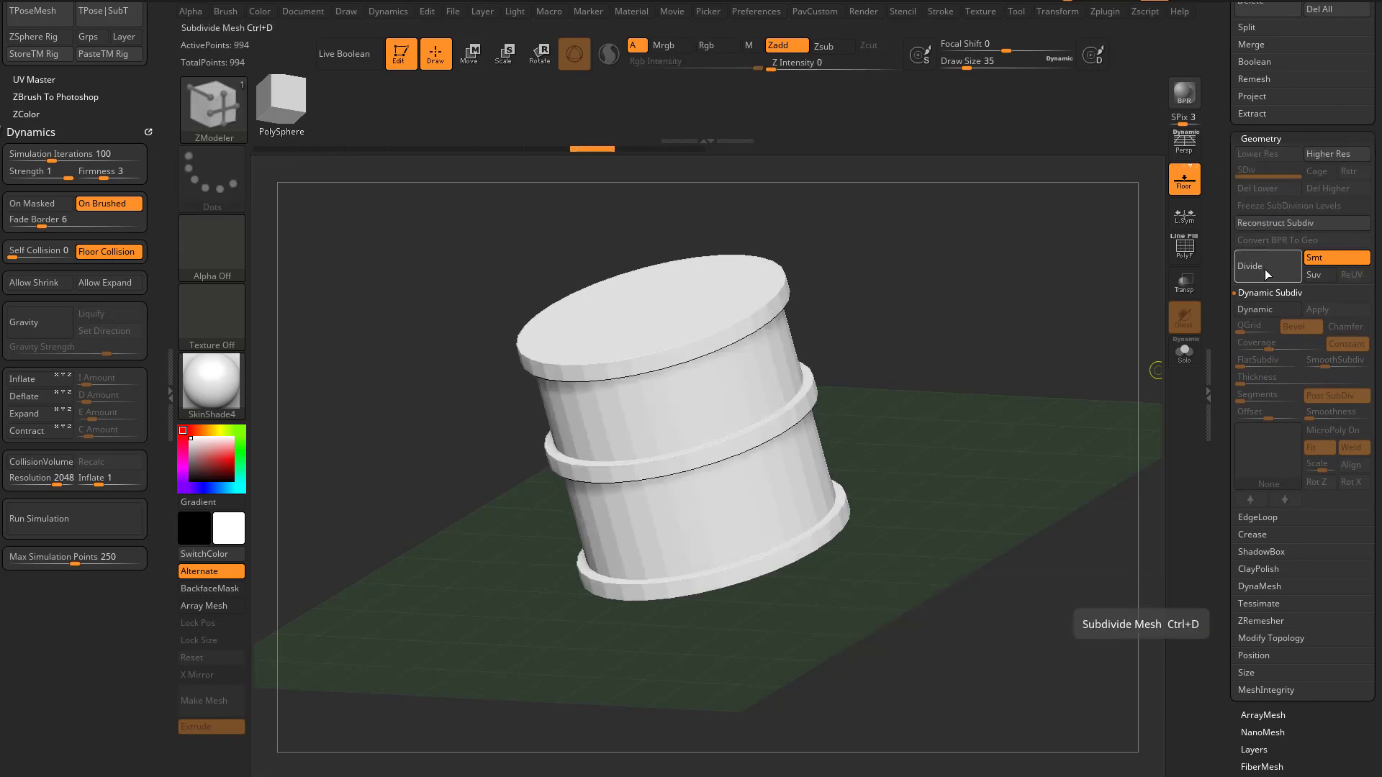
# Turn on Dynamic Subdiv for the barrel and apply the MatCap Gray material.
pyautogui.click(1259, 309)
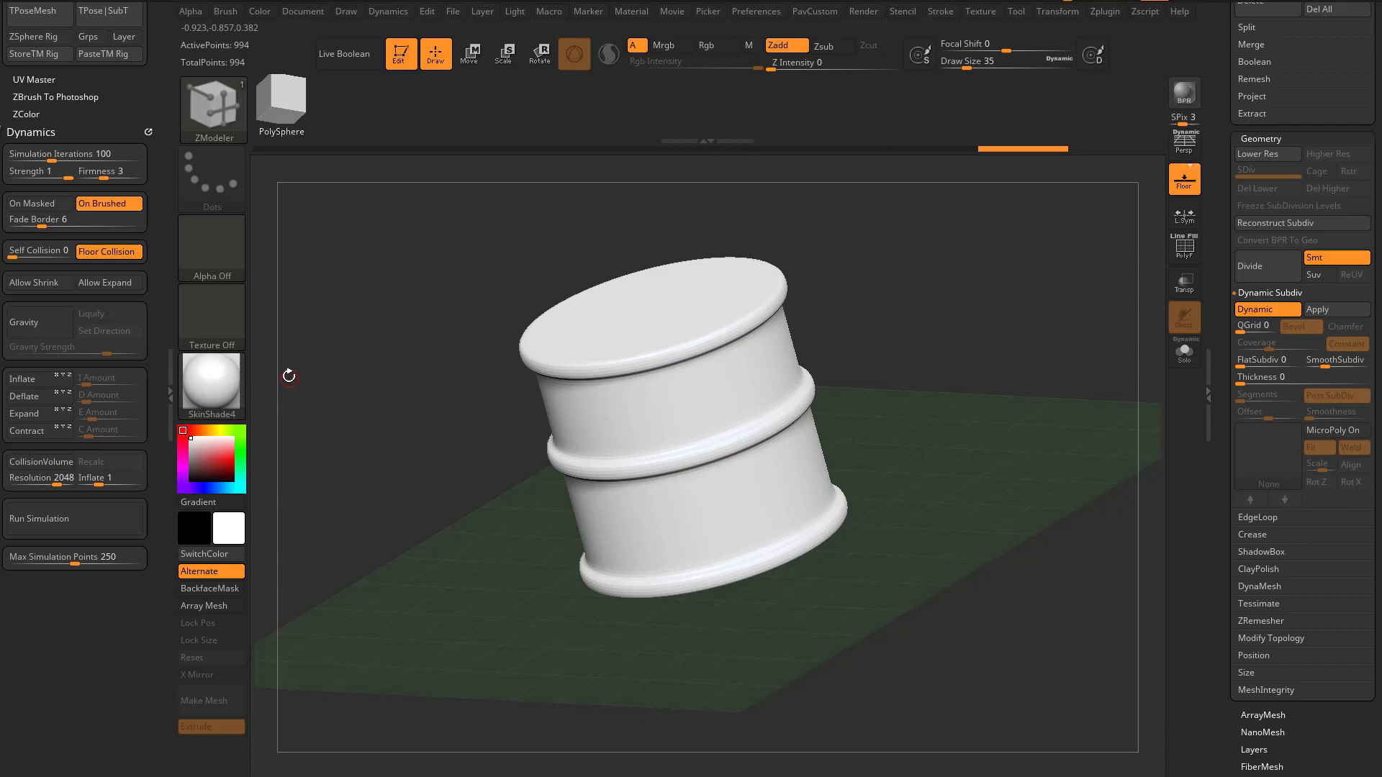
pyautogui.click(213, 380)
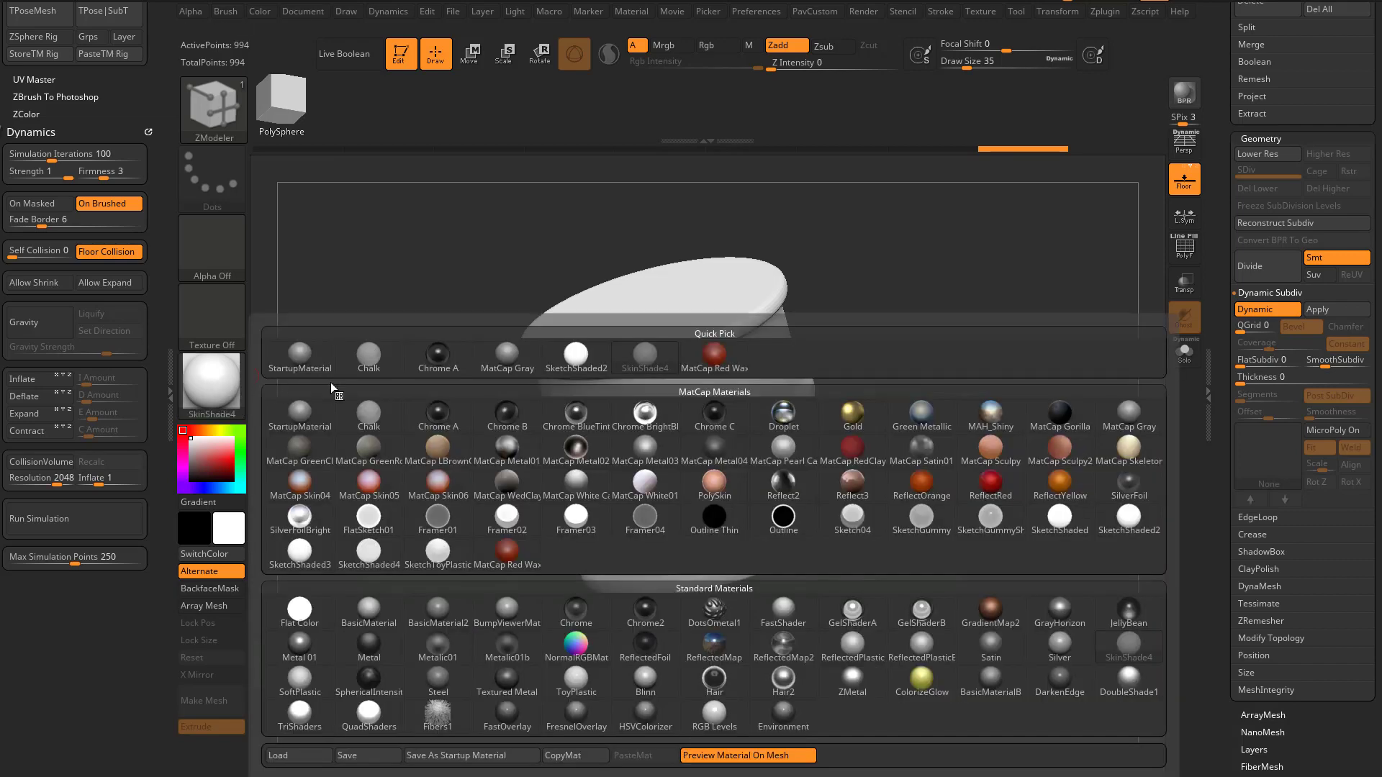
pyautogui.click(1145, 409)
pyautogui.moveTo(1029, 352); pyautogui.dragTo(1165, 399)
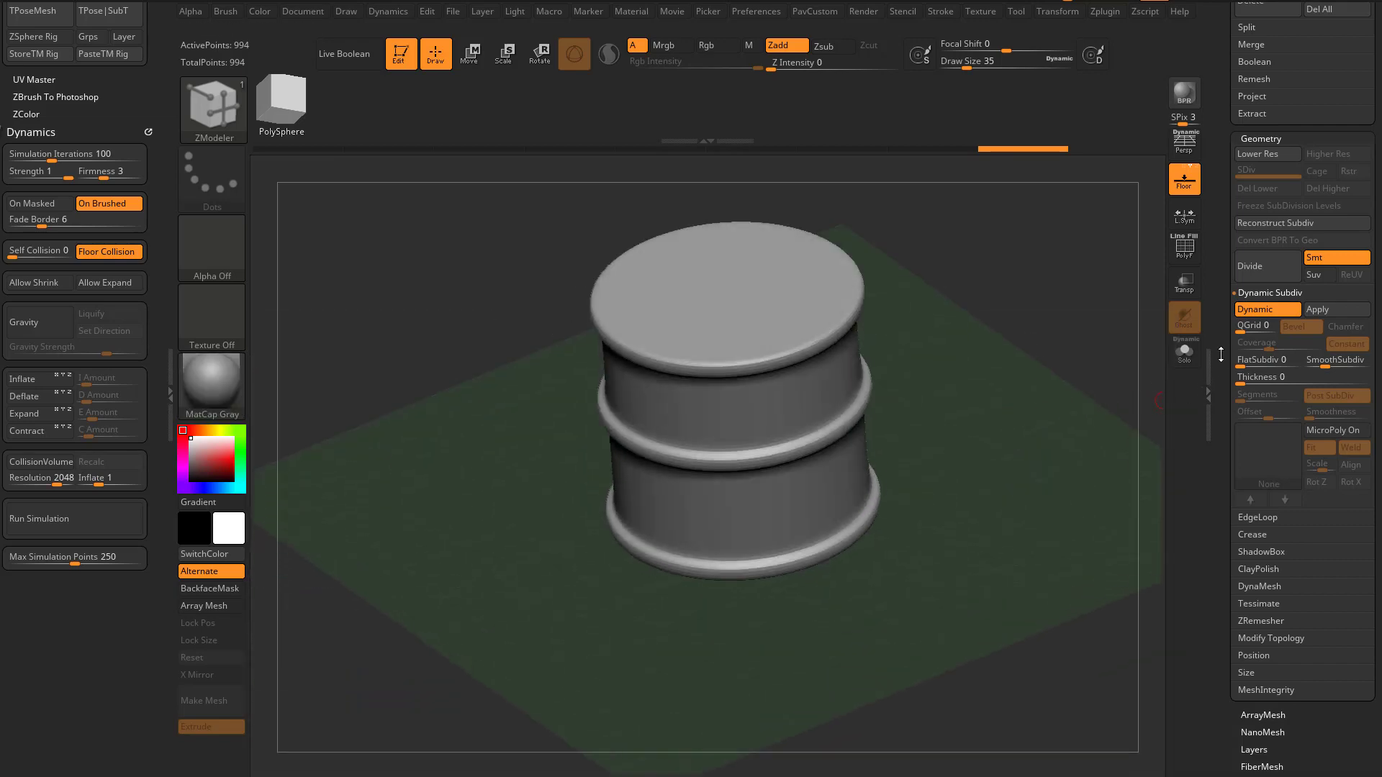
# Scale the barrel down uniformly to about 0.64, narrow it in X and Z, and return to Draw mode.
pyautogui.press('w')
pyautogui.moveTo(1017, 393)
pyautogui.mouseDown()
pyautogui.moveTo(1040, 369)
pyautogui.moveTo(1008, 383)
pyautogui.mouseUp()
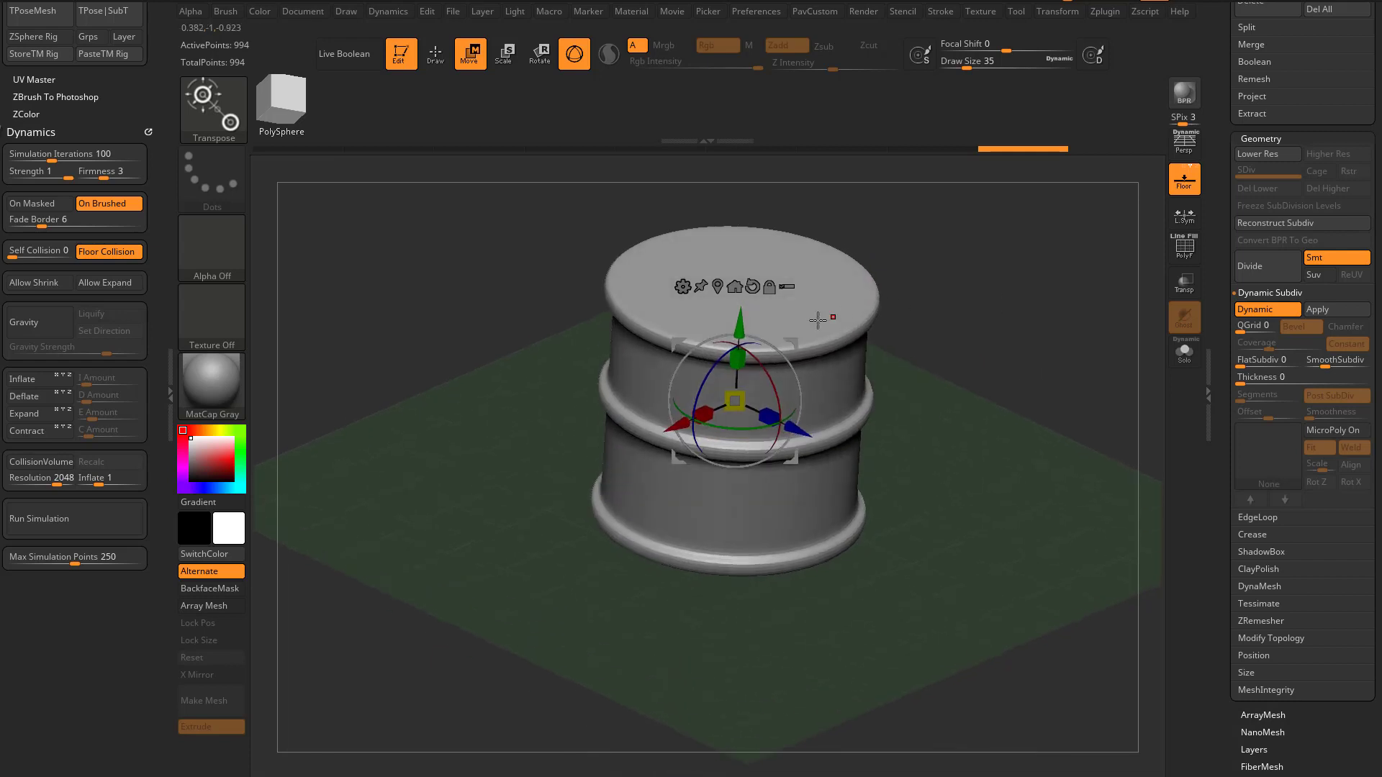
pyautogui.moveTo(737, 403); pyautogui.dragTo(675, 421)
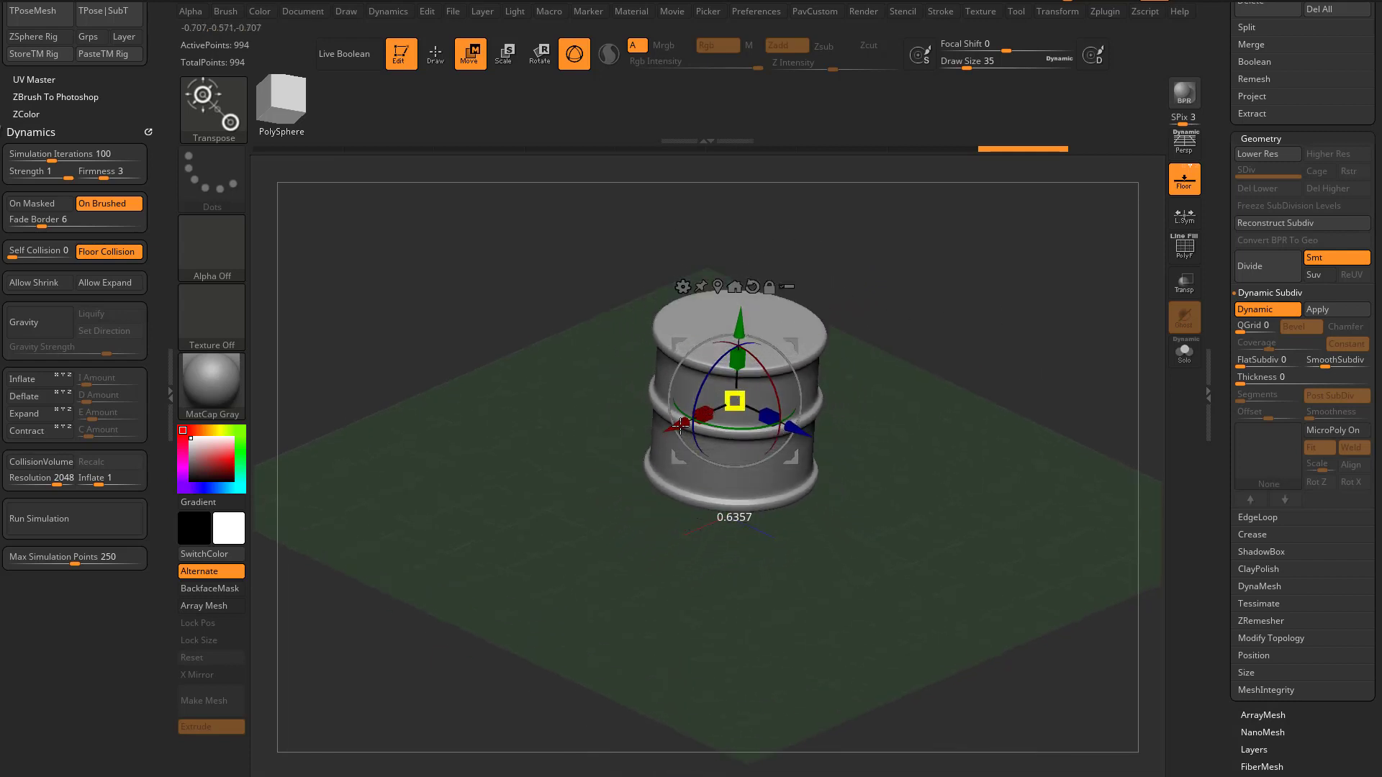
pyautogui.keyDown('alt'); pyautogui.moveTo(906, 316); pyautogui.dragTo(883, 374); pyautogui.keyUp('alt')
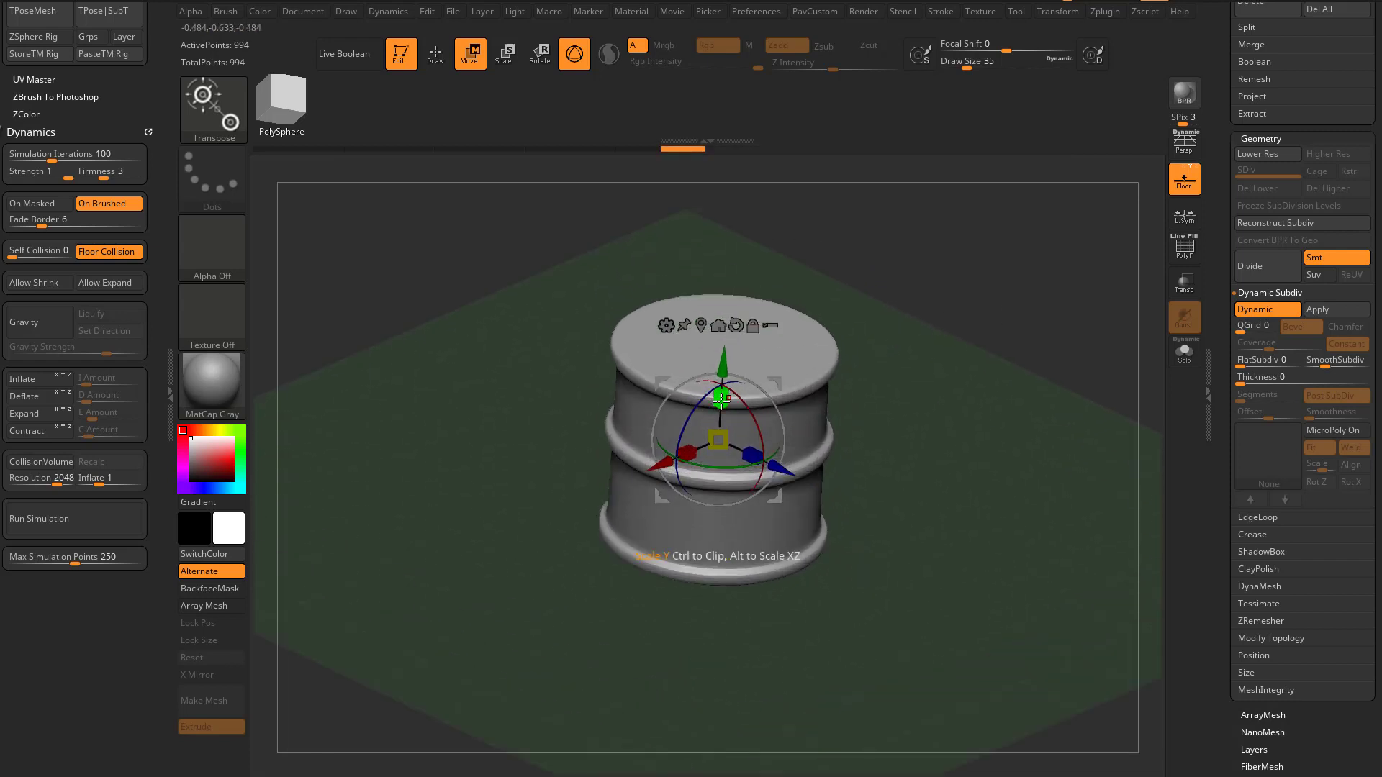
pyautogui.moveTo(721, 401)
pyautogui.keyDown('alt'); pyautogui.mouseDown()
pyautogui.moveTo(722, 385)
pyautogui.moveTo(722, 425)
pyautogui.mouseUp(); pyautogui.keyUp('alt')
pyautogui.press('q')
pyautogui.moveTo(1008, 431)
pyautogui.mouseDown()
pyautogui.moveTo(962, 456)
pyautogui.moveTo(1022, 454)
pyautogui.mouseUp()
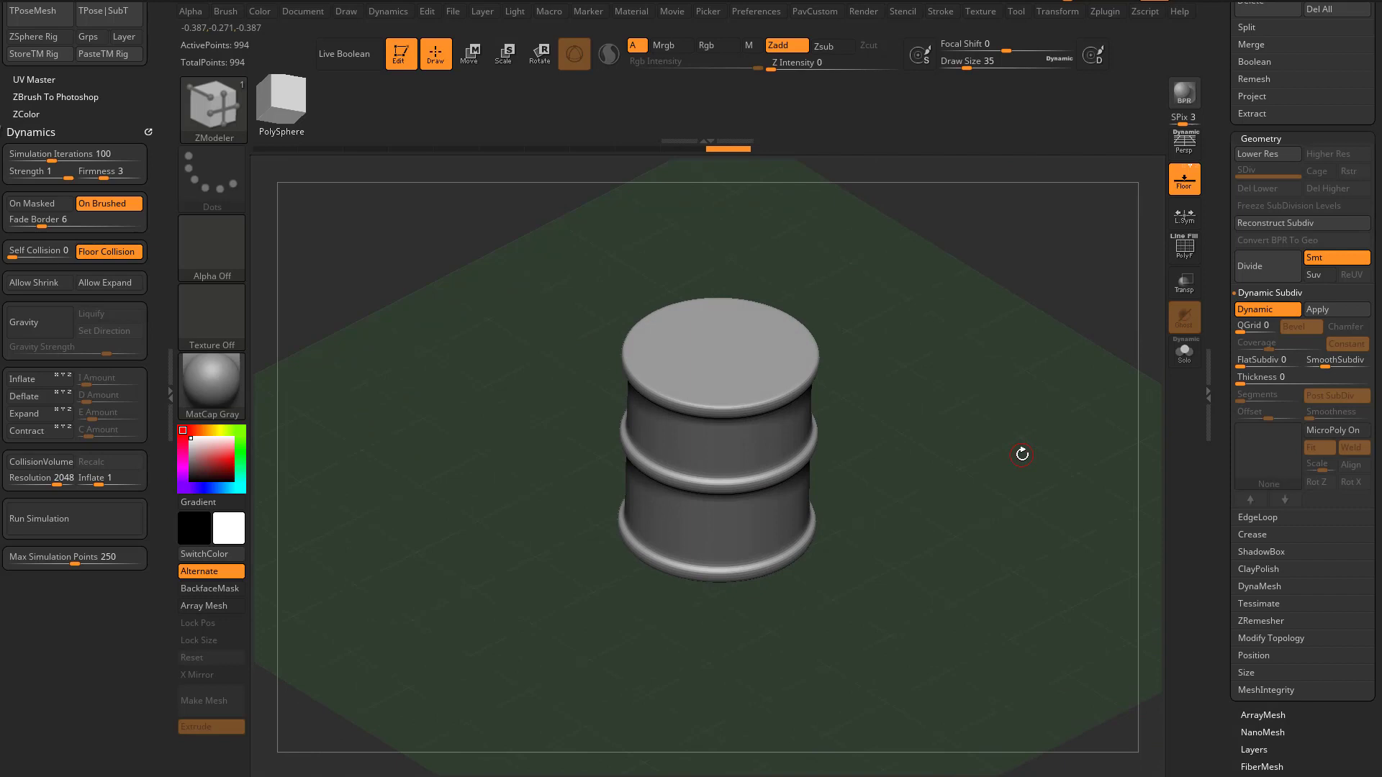
# View the finished barrel from directly above and create a new InsertMesh brush from it.
pyautogui.moveTo(1228, 347); pyautogui.dragTo(1216, 598)
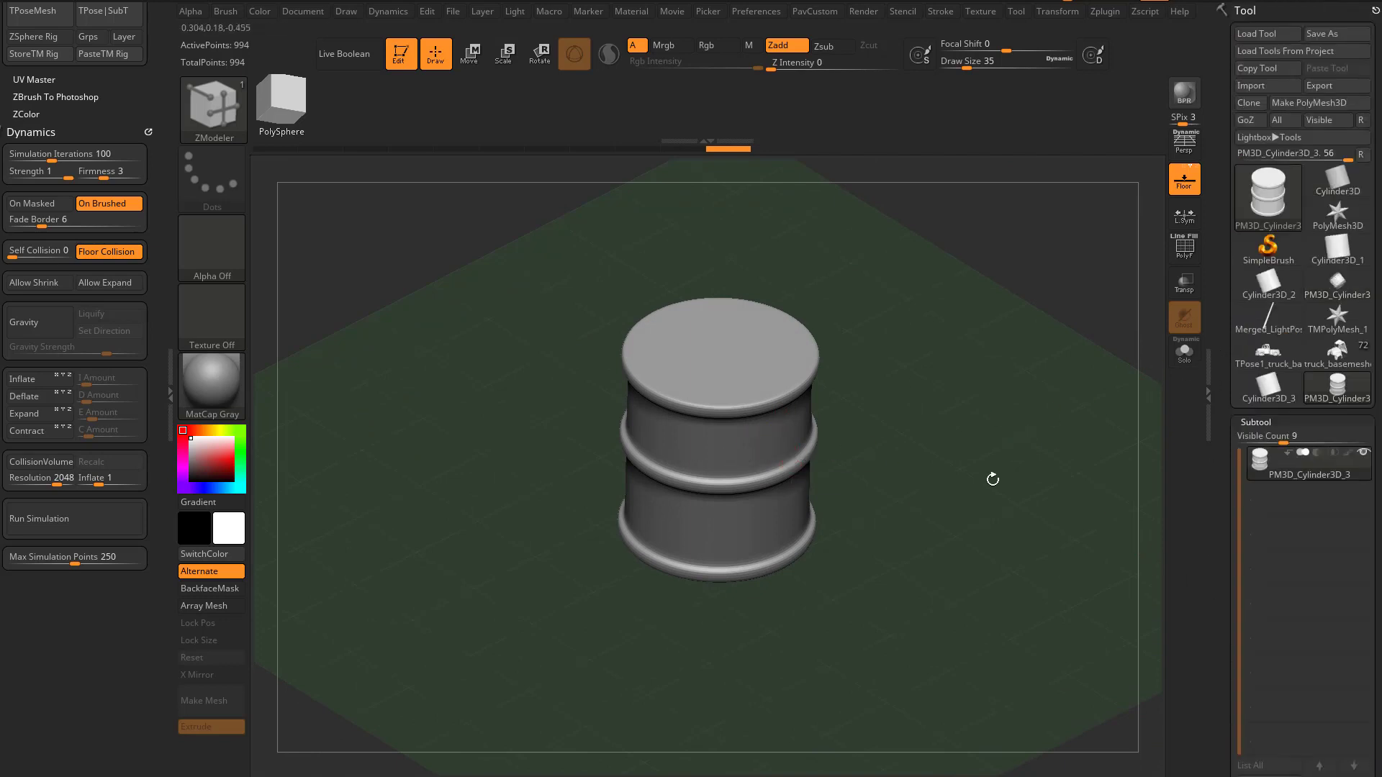
pyautogui.keyDown('shift'); pyautogui.moveTo(1015, 426); pyautogui.dragTo(1027, 486); pyautogui.keyUp('shift')
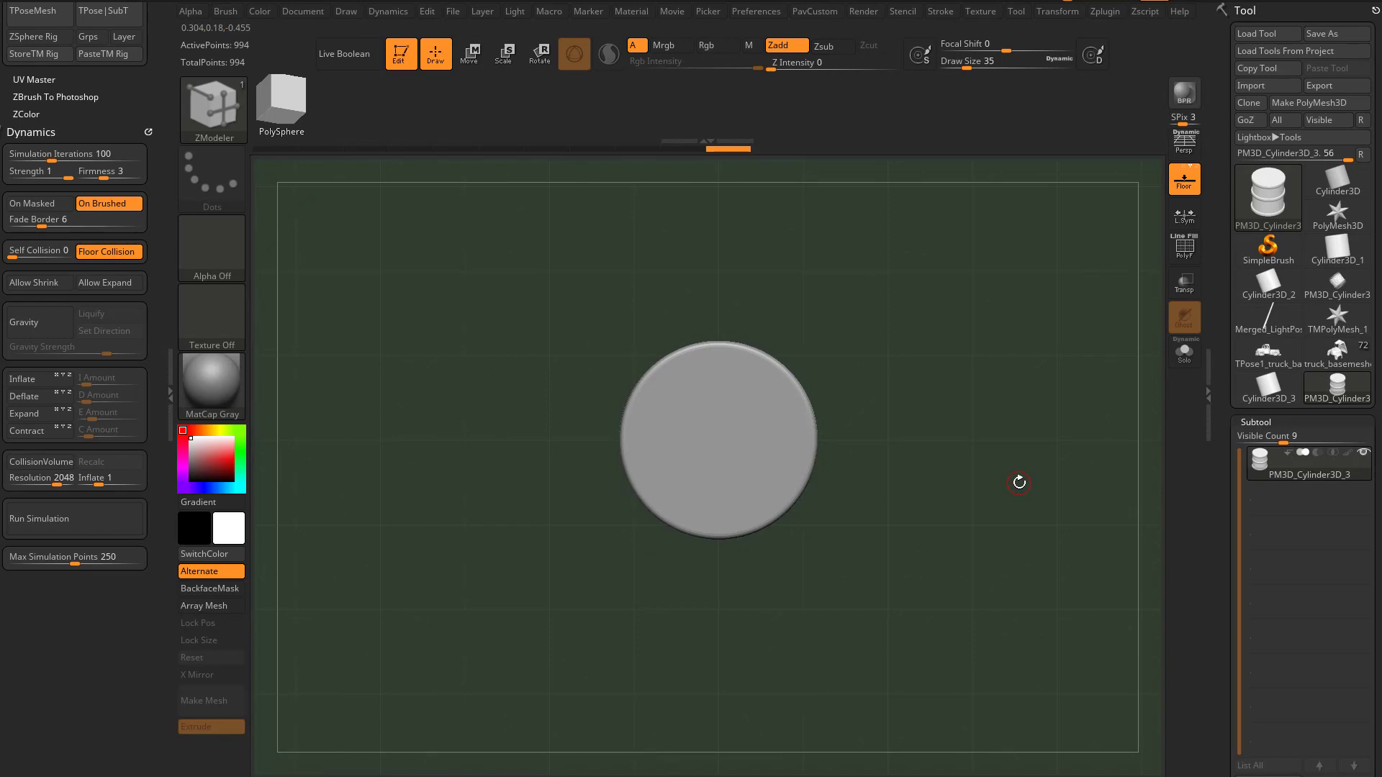
pyautogui.press('b')
pyautogui.click(751, 755)
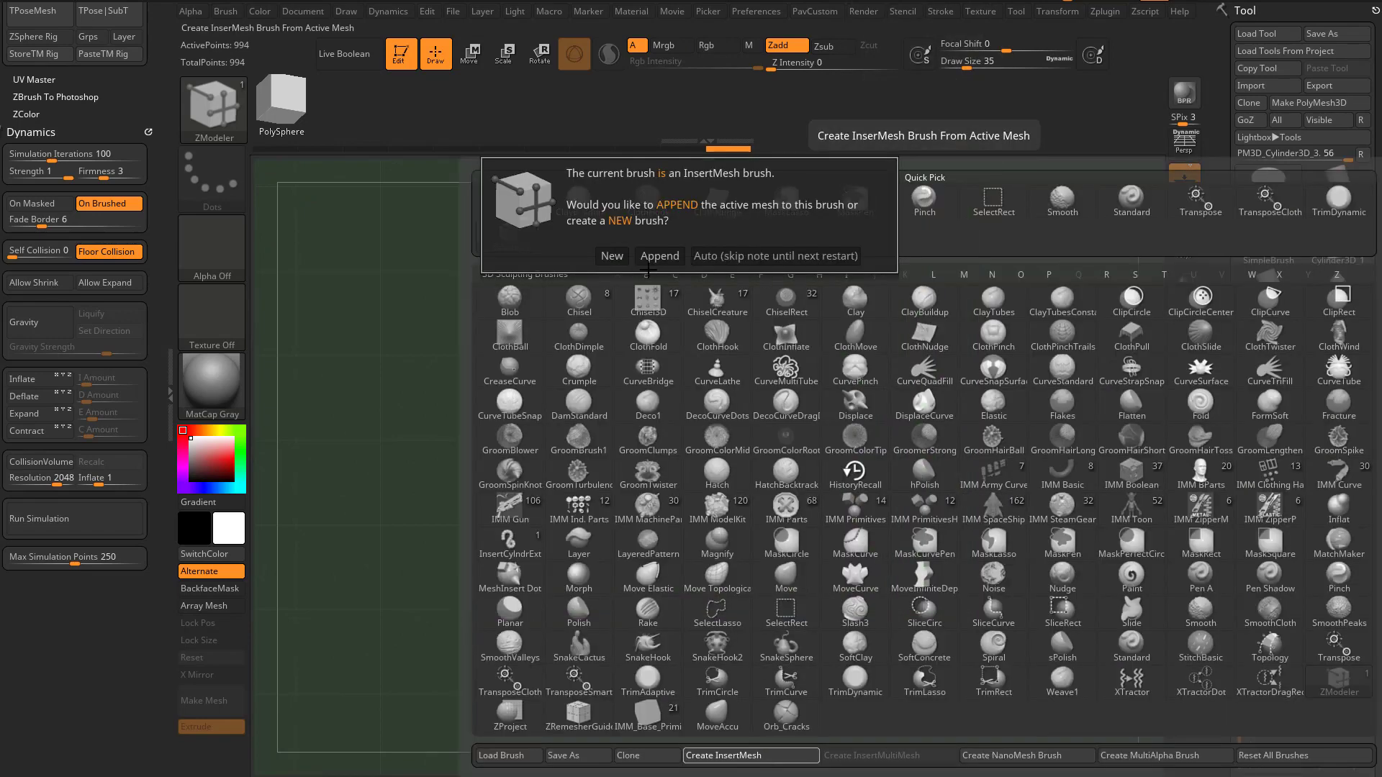
pyautogui.click(612, 258)
# Switch to the truck model, reduce the brush size and try to insert the barrel on the small star in the truck bed.
pyautogui.moveTo(1035, 506)
pyautogui.mouseDown()
pyautogui.moveTo(1034, 400)
pyautogui.moveTo(1118, 433)
pyautogui.moveTo(850, 301)
pyautogui.mouseUp()
pyautogui.click(1339, 352)
pyautogui.moveTo(953, 343); pyautogui.dragTo(923, 346)
pyautogui.press('s')
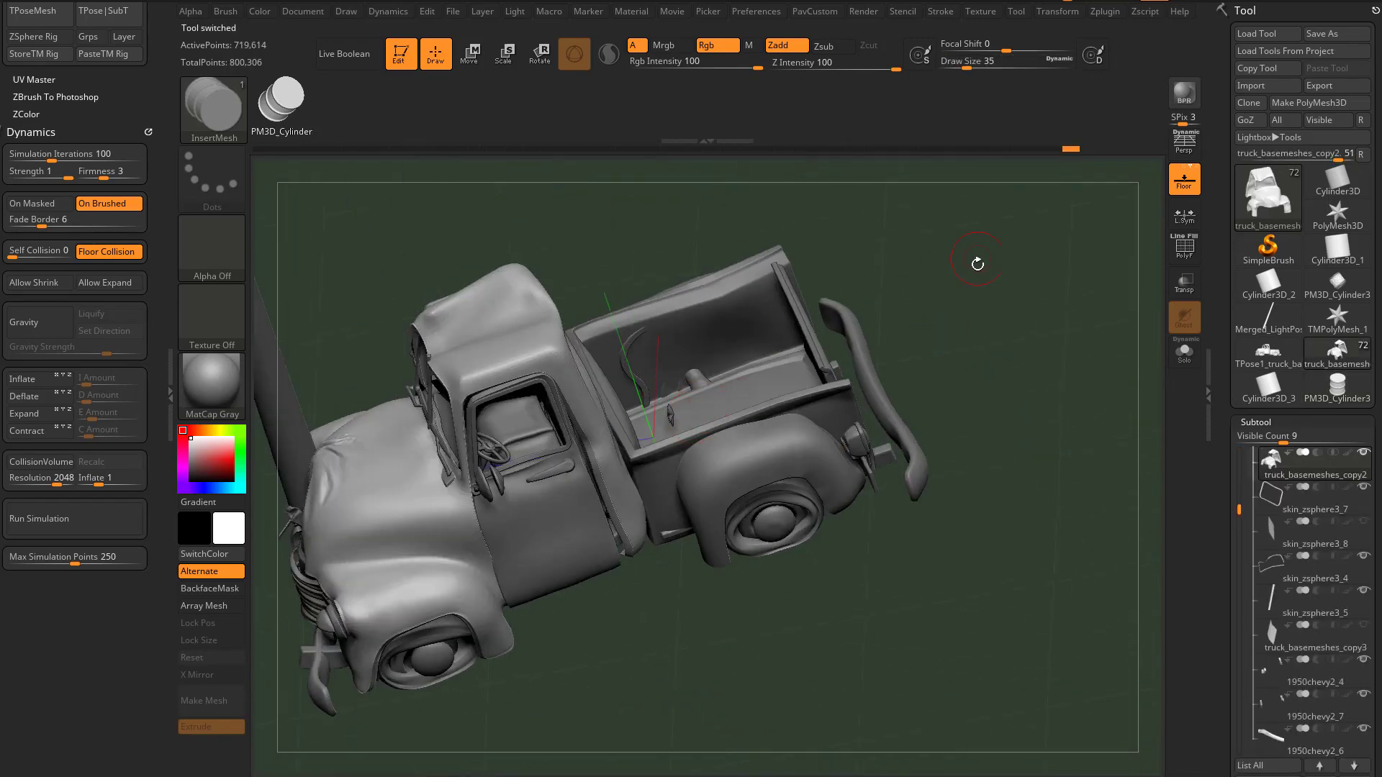
pyautogui.moveTo(976, 262)
pyautogui.mouseDown()
pyautogui.moveTo(1046, 299)
pyautogui.moveTo(792, 442)
pyautogui.mouseUp()
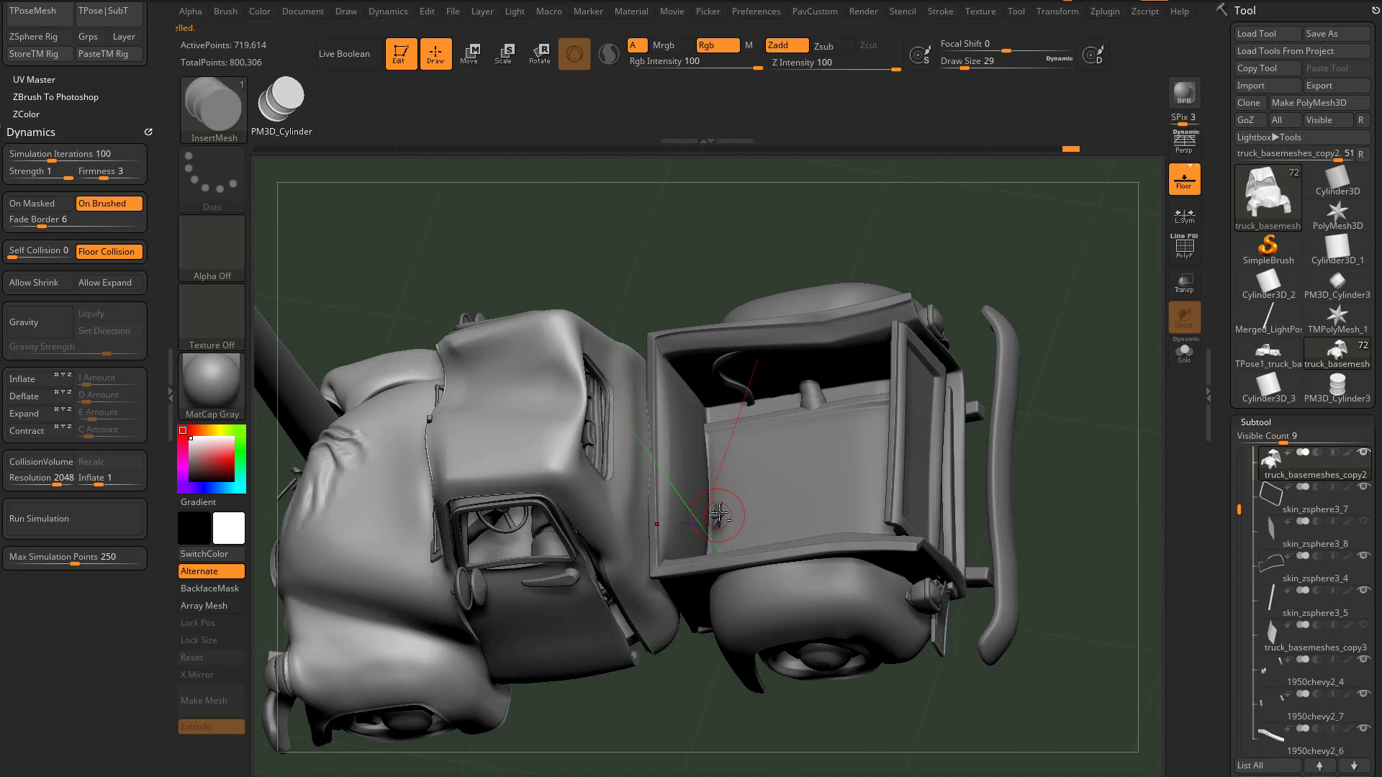
pyautogui.click(723, 511)
# Choose the Standard brush and make the small star in the truck bed, Truck_BaseMeshes, the active subtool.
pyautogui.press('b')
pyautogui.press('s')
pyautogui.press('t')
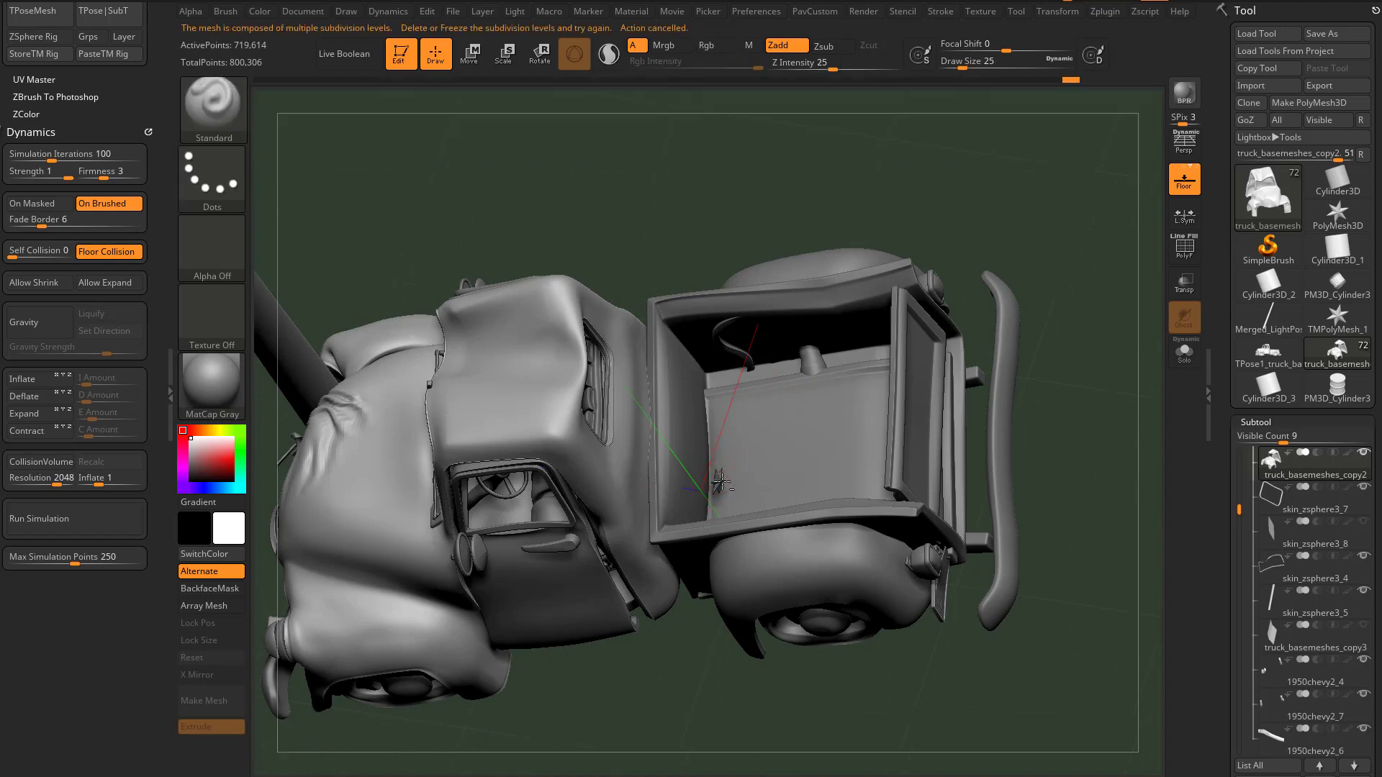
pyautogui.keyDown('alt'); pyautogui.click(718, 480); pyautogui.keyUp('alt')
pyautogui.moveTo(1130, 393)
pyautogui.keyDown('alt'); pyautogui.mouseDown()
pyautogui.moveTo(1086, 404)
pyautogui.moveTo(1152, 418)
pyautogui.mouseUp(); pyautogui.keyUp('alt')
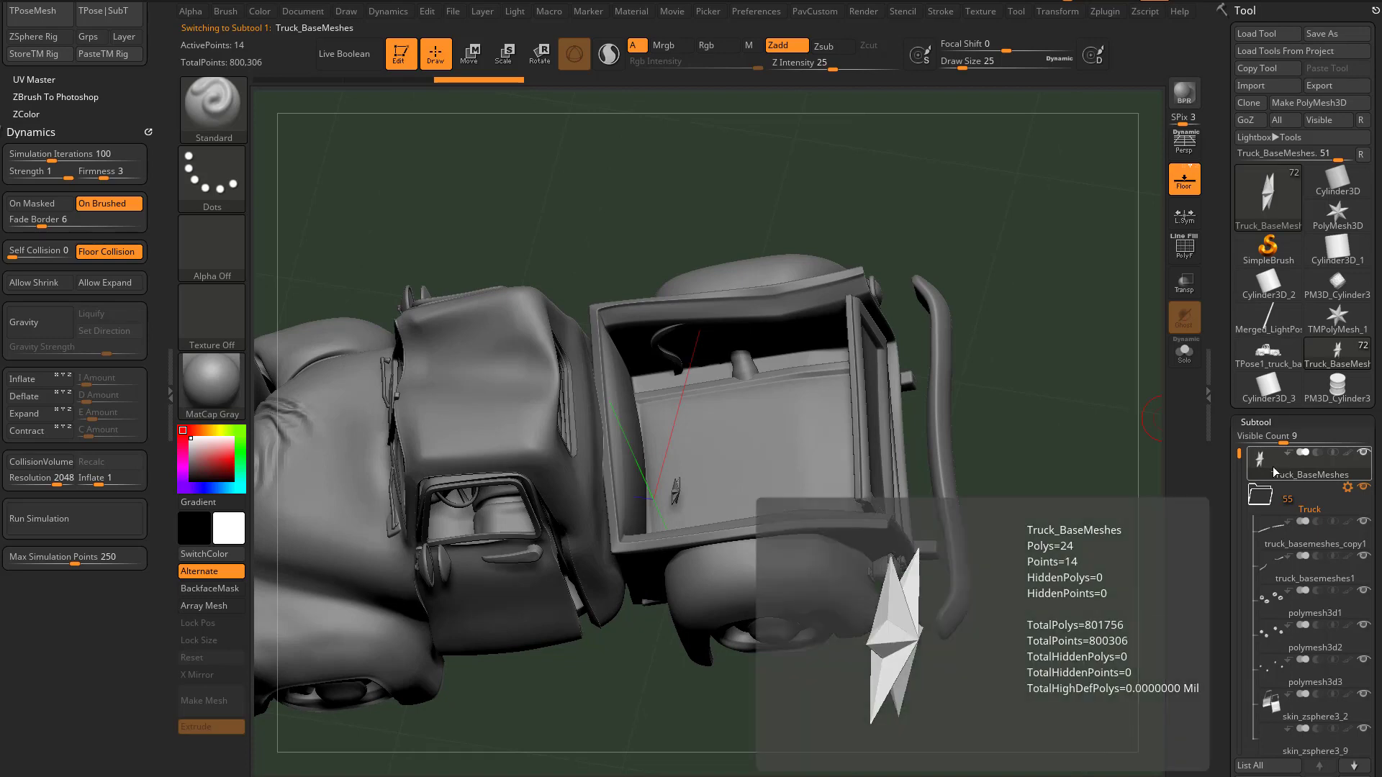
pyautogui.moveTo(1088, 358); pyautogui.dragTo(972, 509)
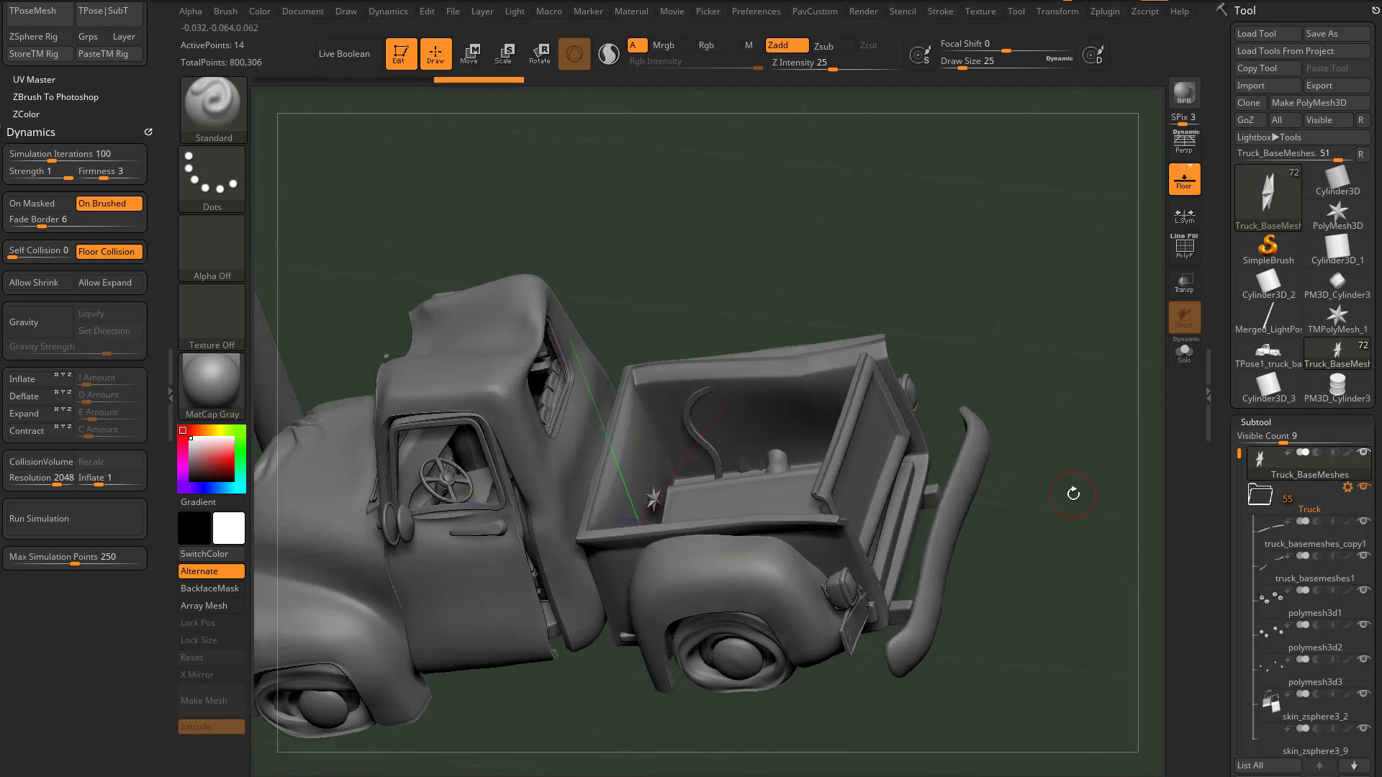
pyautogui.moveTo(1073, 493); pyautogui.dragTo(1075, 506)
pyautogui.scroll(-5, 1223, 491)
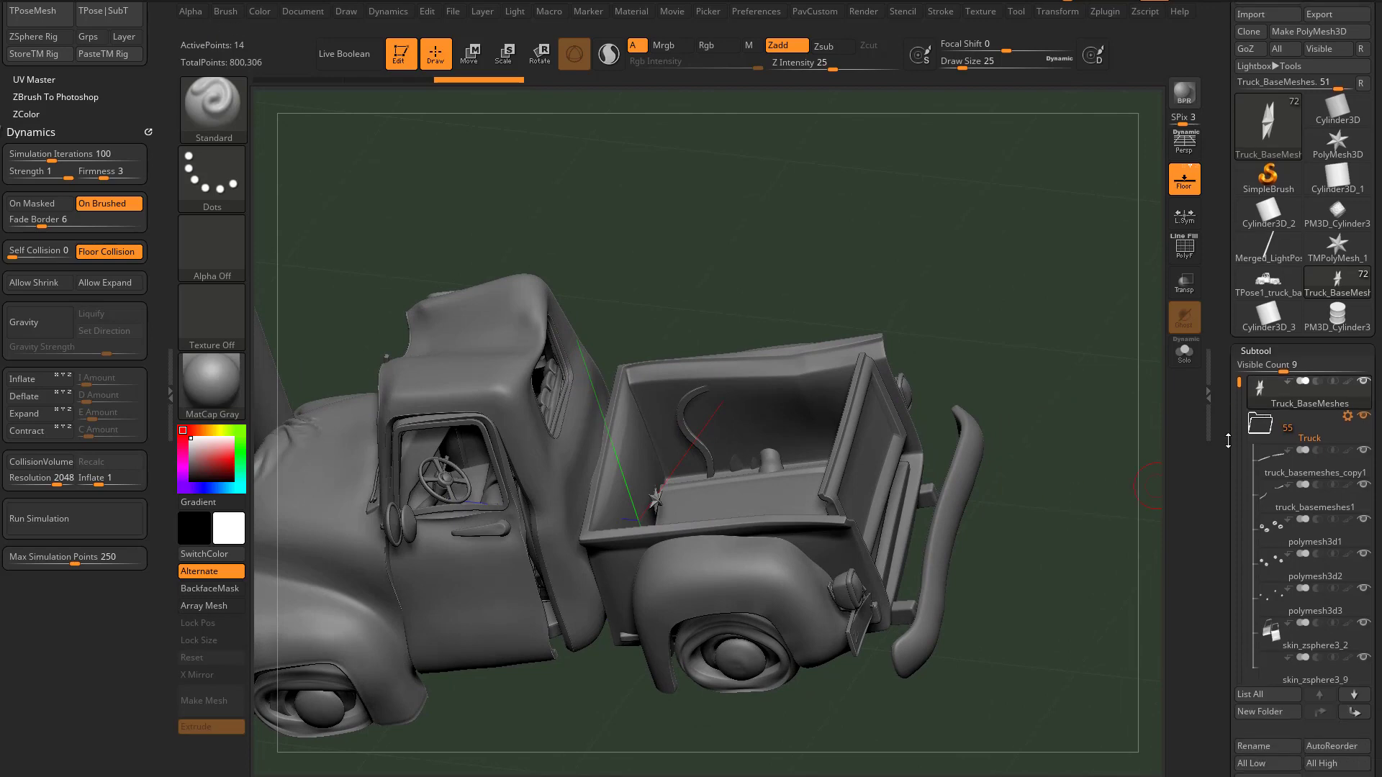
pyautogui.click(1317, 651)
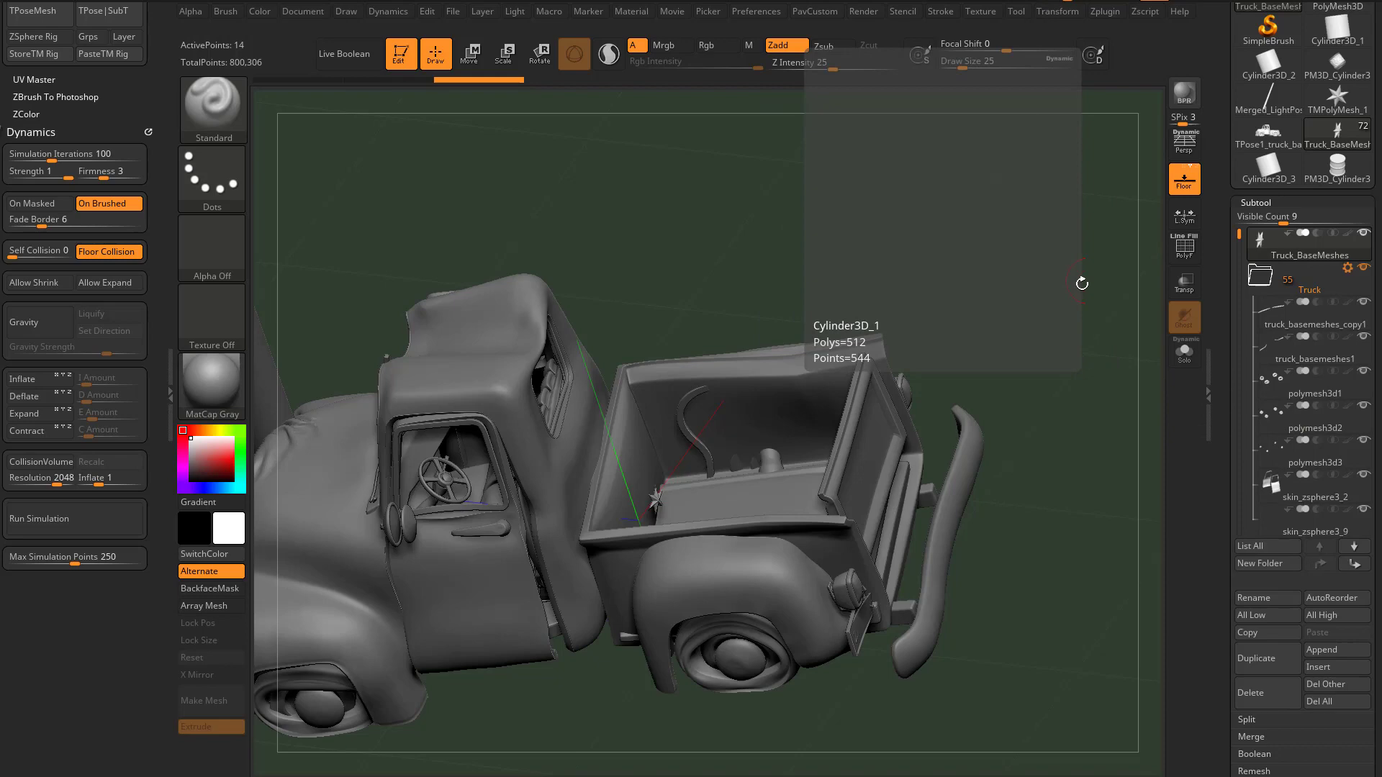
pyautogui.moveTo(1061, 427); pyautogui.dragTo(1060, 368)
# Insert a barrel into the truck bed with the custom InsertMesh brush.
pyautogui.press('b')
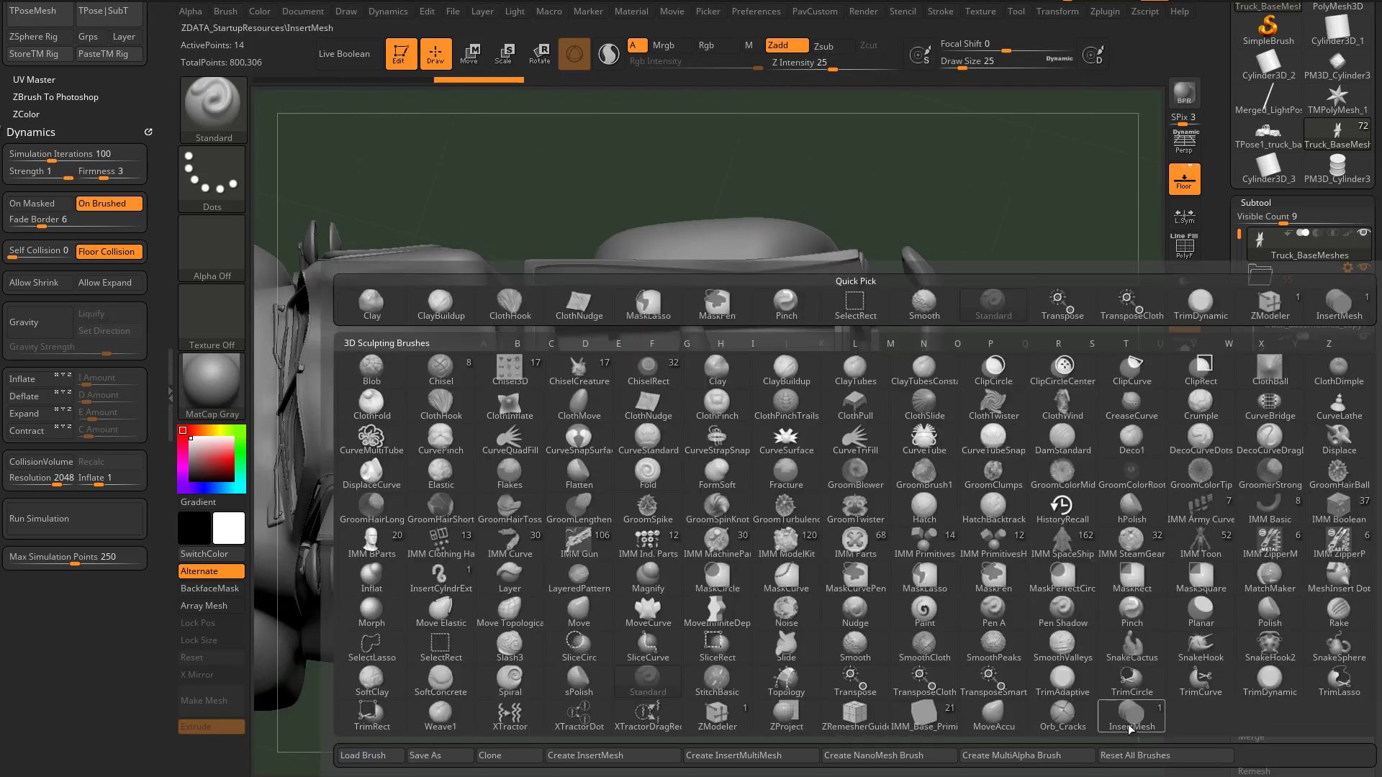
pyautogui.click(1130, 724)
pyautogui.moveTo(722, 469); pyautogui.dragTo(1104, 486)
# Isolate the inserted barrel and star, separate them into their own subtools with Split To Similar Parts, and show the whole truck again.
pyautogui.click(1184, 352)
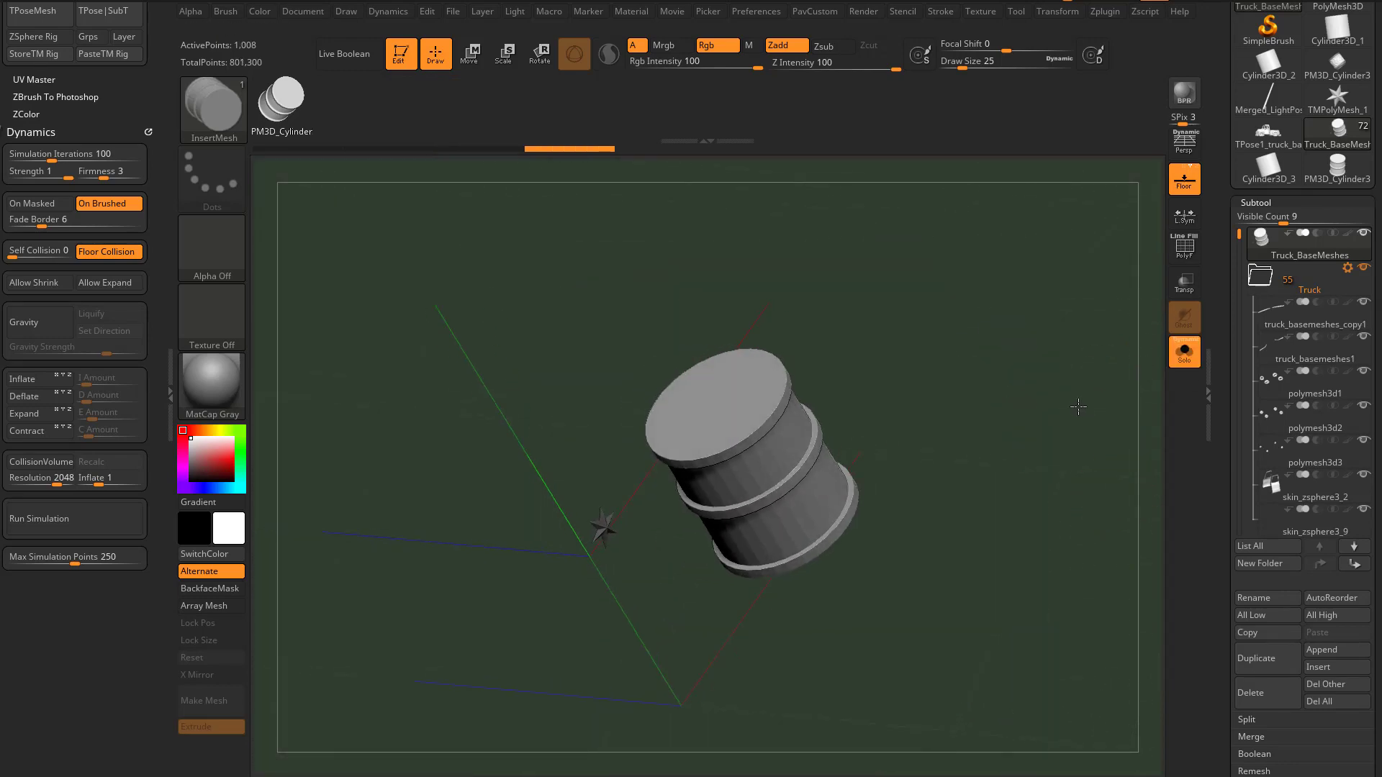
pyautogui.moveTo(1217, 414); pyautogui.dragTo(1222, 288)
pyautogui.keyDown('shift'); pyautogui.click(1248, 340); pyautogui.keyUp('shift')
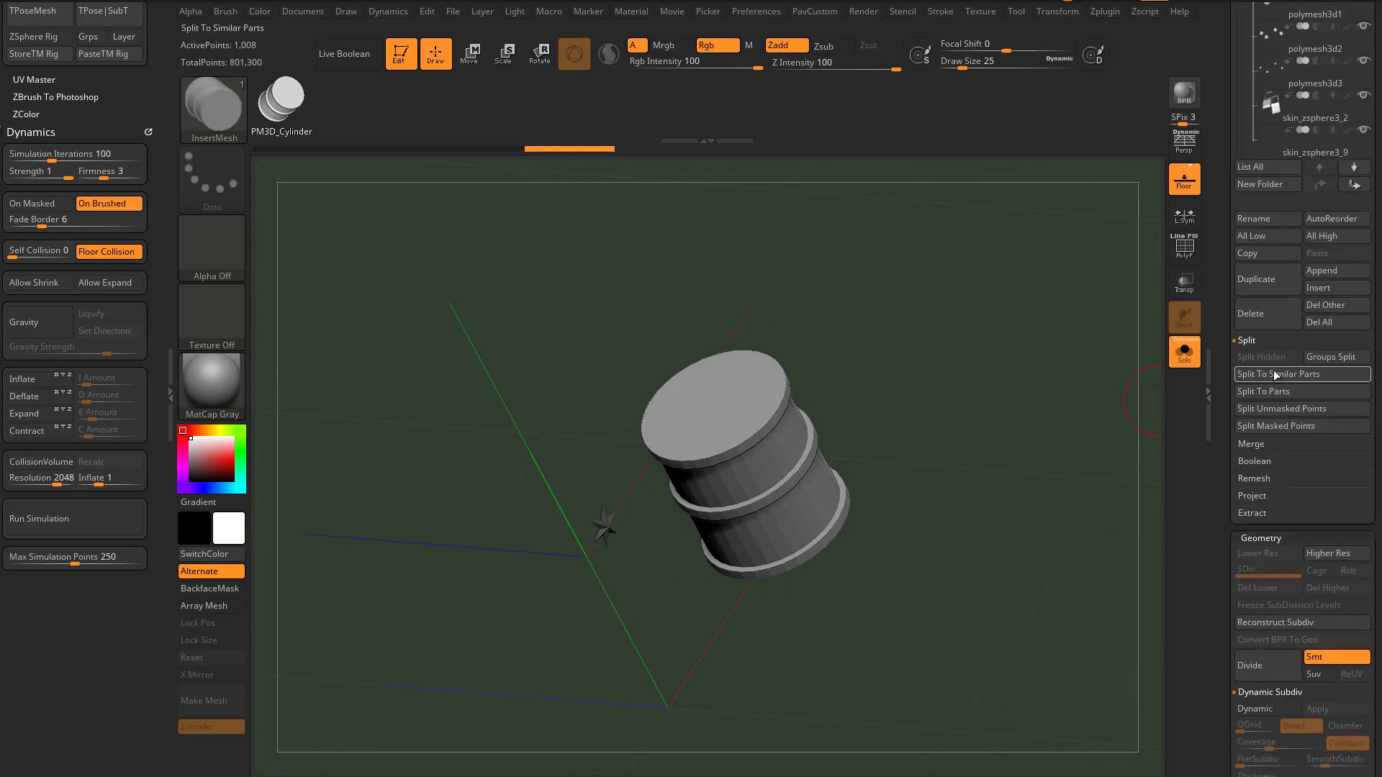
pyautogui.scroll(4, 1267, 417)
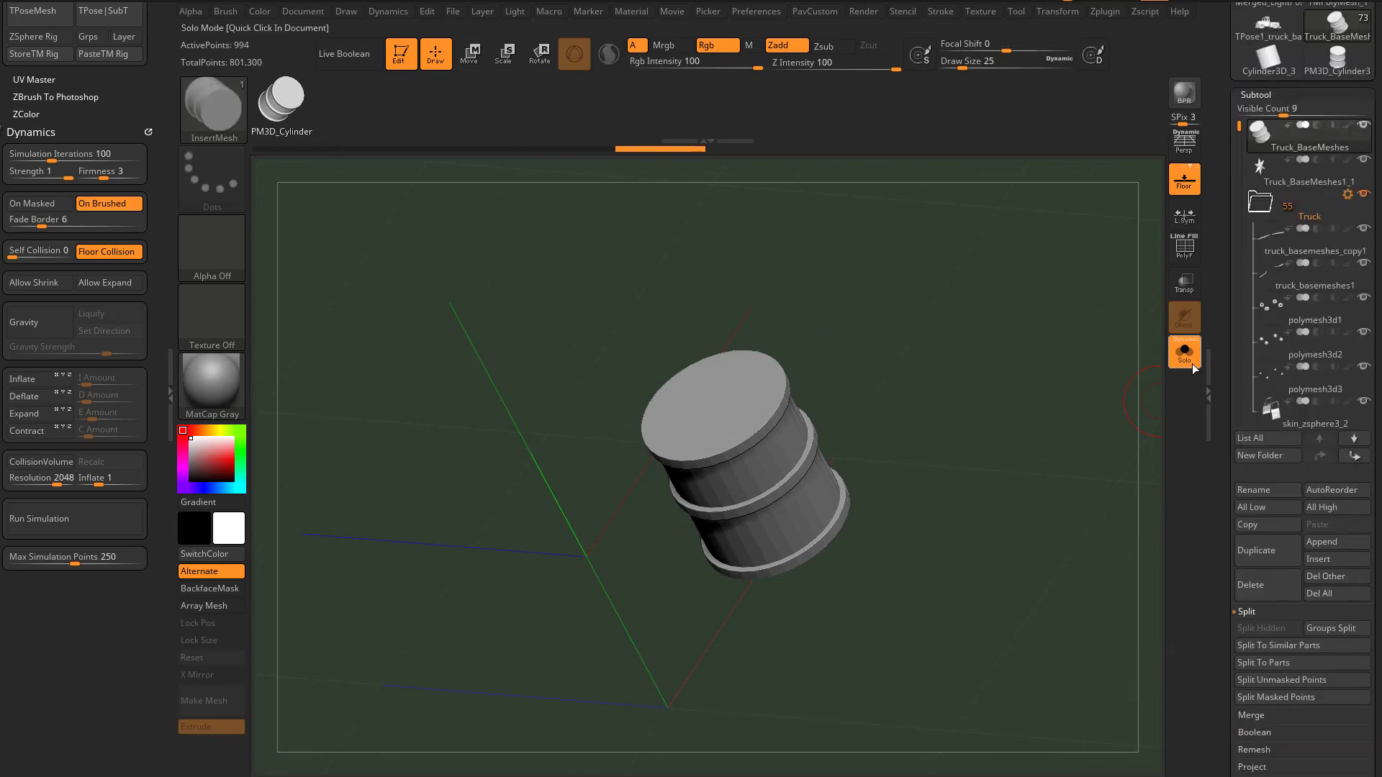
pyautogui.click(1184, 352)
# Insert the original barrel model into the truck's subtool list directly after the first barrel.
pyautogui.moveTo(1106, 411); pyautogui.dragTo(1214, 443)
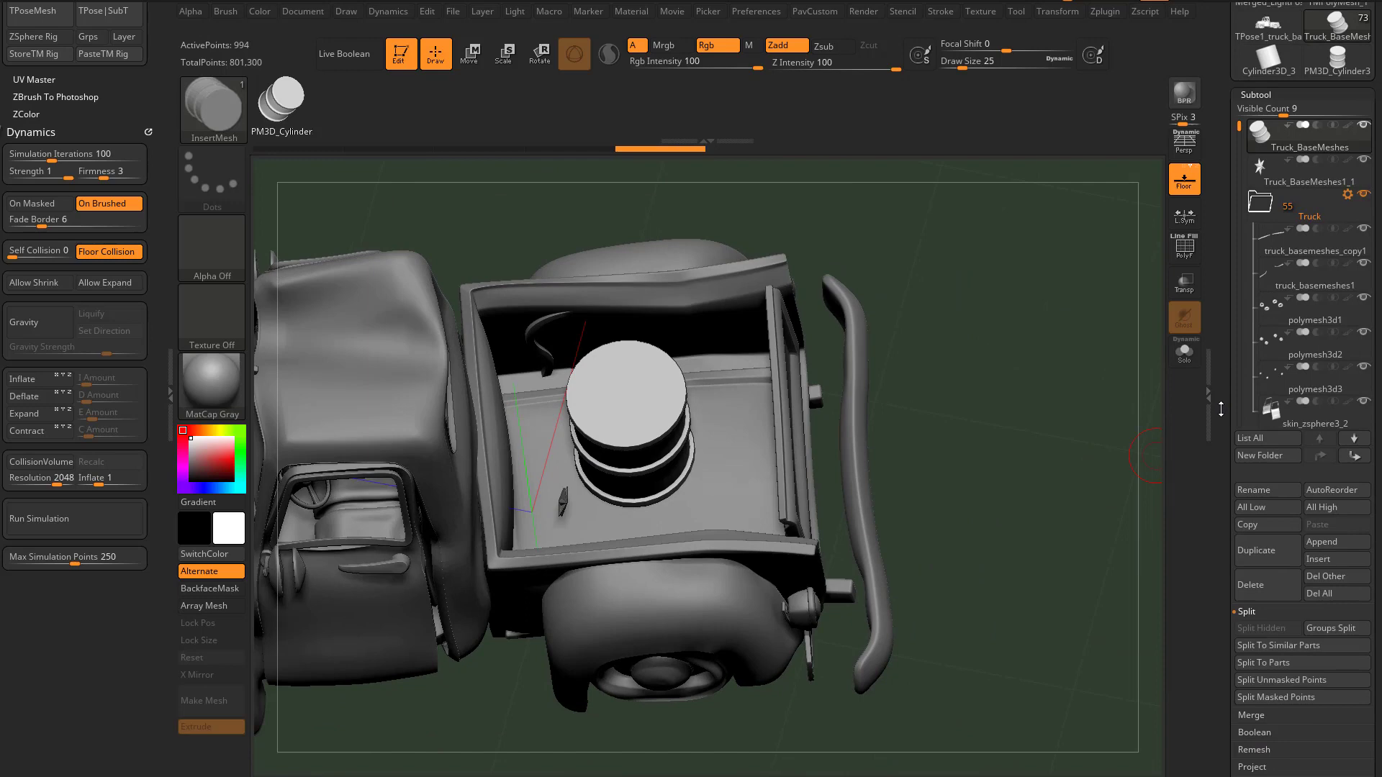
pyautogui.scroll(2, 1274, 332)
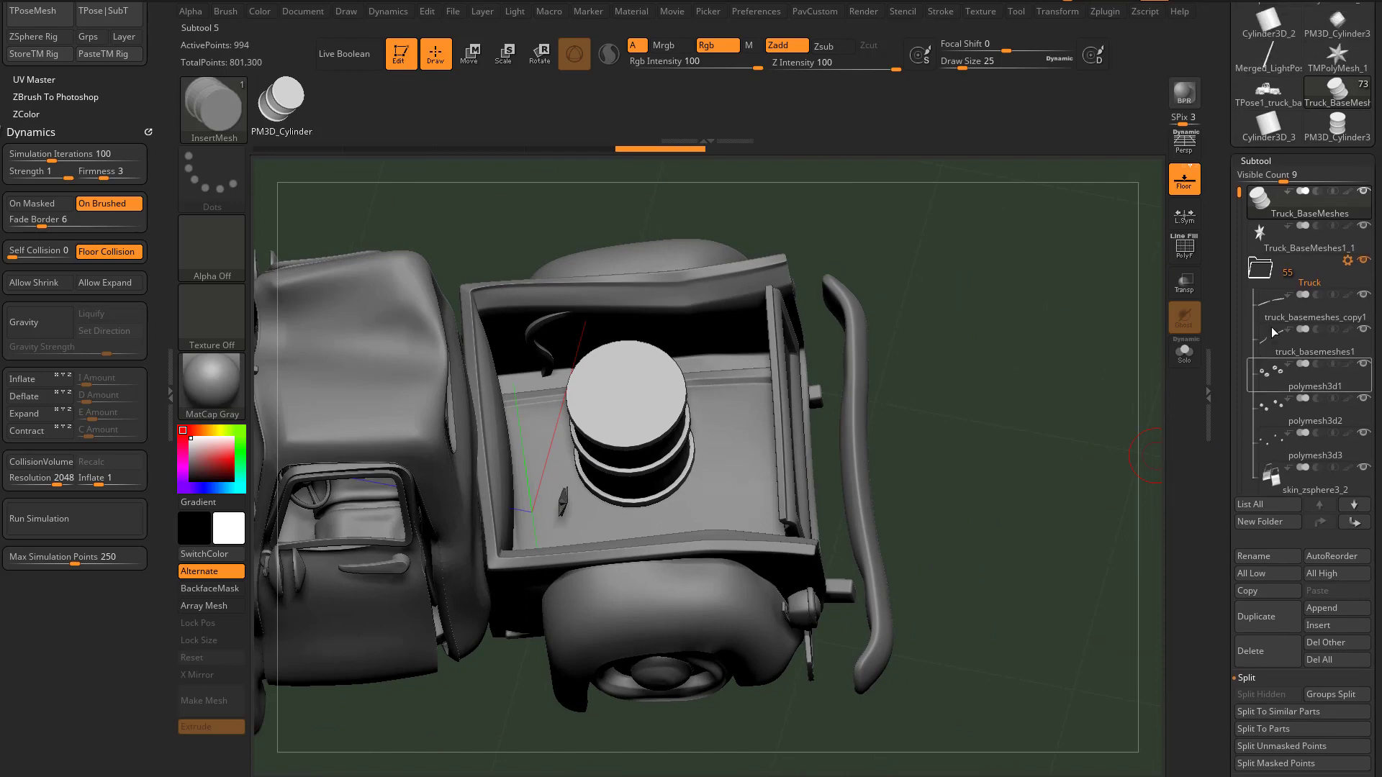
pyautogui.click(1327, 626)
pyautogui.click(934, 582)
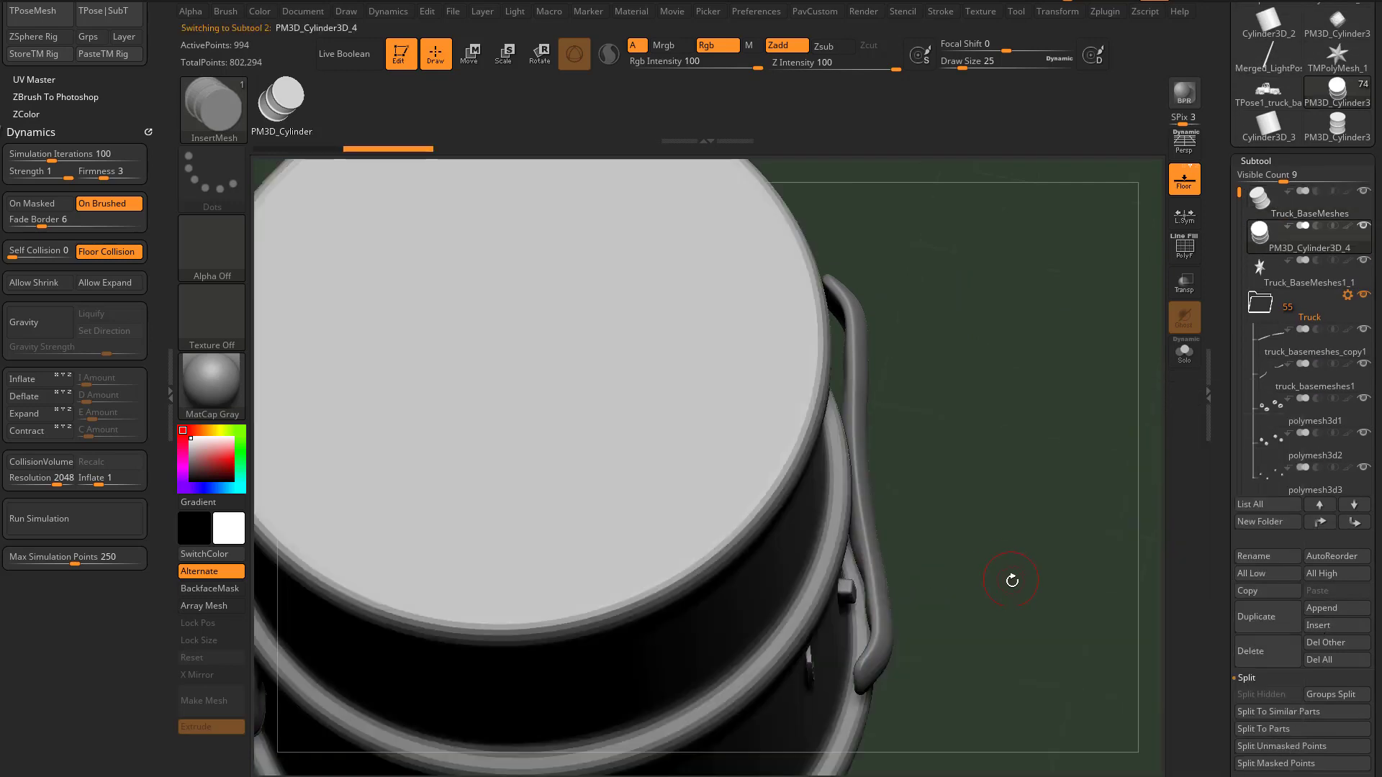
# Scale the newly added barrel down and position it beside the first barrel inside the truck bed.
pyautogui.keyDown('shift'); pyautogui.moveTo(1012, 580); pyautogui.dragTo(960, 444); pyautogui.keyUp('shift')
pyautogui.press('w')
pyautogui.moveTo(552, 508); pyautogui.dragTo(334, 523)
pyautogui.moveTo(609, 452); pyautogui.dragTo(628, 443)
pyautogui.moveTo(781, 433); pyautogui.dragTo(651, 518)
pyautogui.moveTo(573, 481); pyautogui.dragTo(548, 489)
pyautogui.moveTo(954, 435)
pyautogui.keyDown('shift'); pyautogui.mouseDown()
pyautogui.moveTo(921, 364)
pyautogui.moveTo(934, 421)
pyautogui.mouseUp(); pyautogui.keyUp('shift')
pyautogui.moveTo(632, 539); pyautogui.dragTo(626, 594)
pyautogui.press('q')
# Make the brush-inserted barrel the active subtool and turn on Dynamic Subdiv for it.
pyautogui.moveTo(963, 391)
pyautogui.mouseDown()
pyautogui.moveTo(986, 472)
pyautogui.moveTo(960, 413)
pyautogui.moveTo(1021, 395)
pyautogui.moveTo(1015, 353)
pyautogui.mouseUp()
pyautogui.keyDown('alt'); pyautogui.click(680, 509); pyautogui.keyUp('alt')
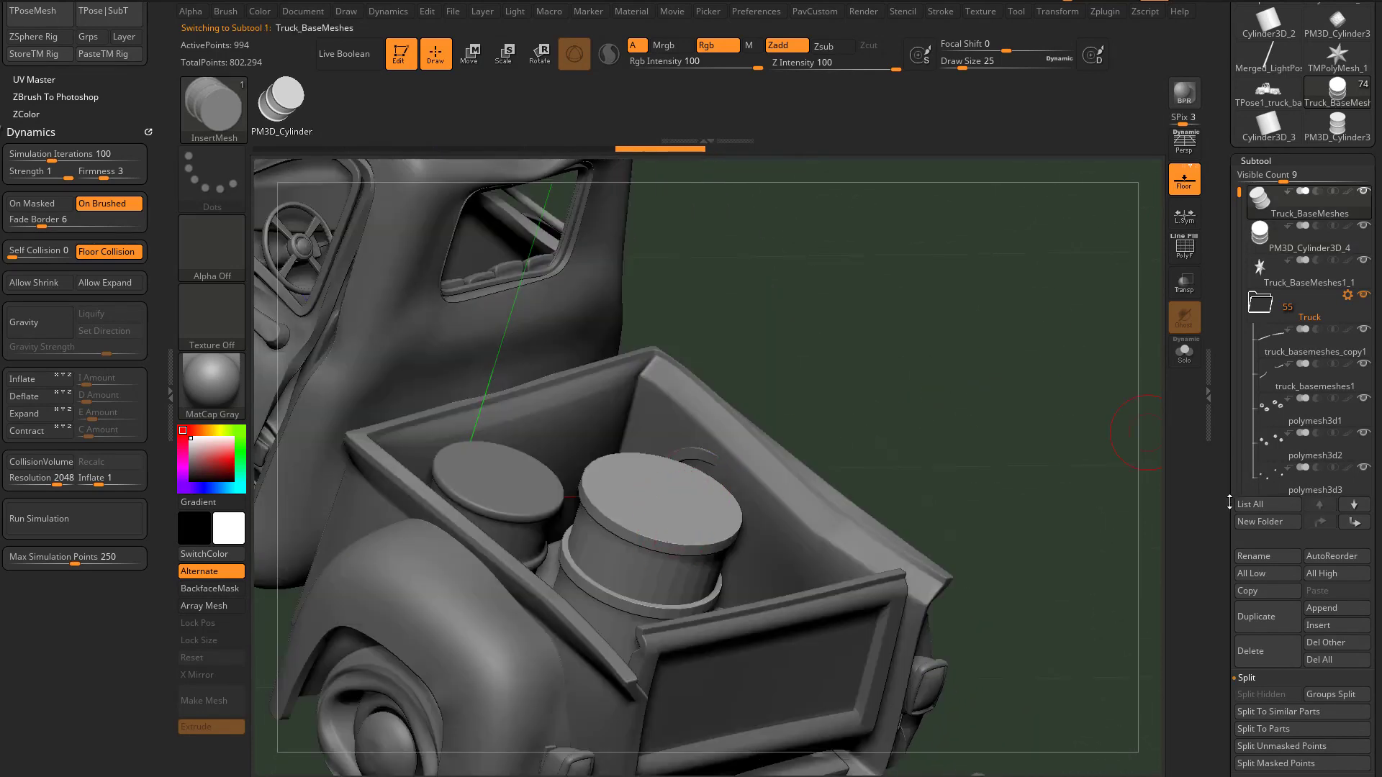
pyautogui.scroll(-8, 1260, 403)
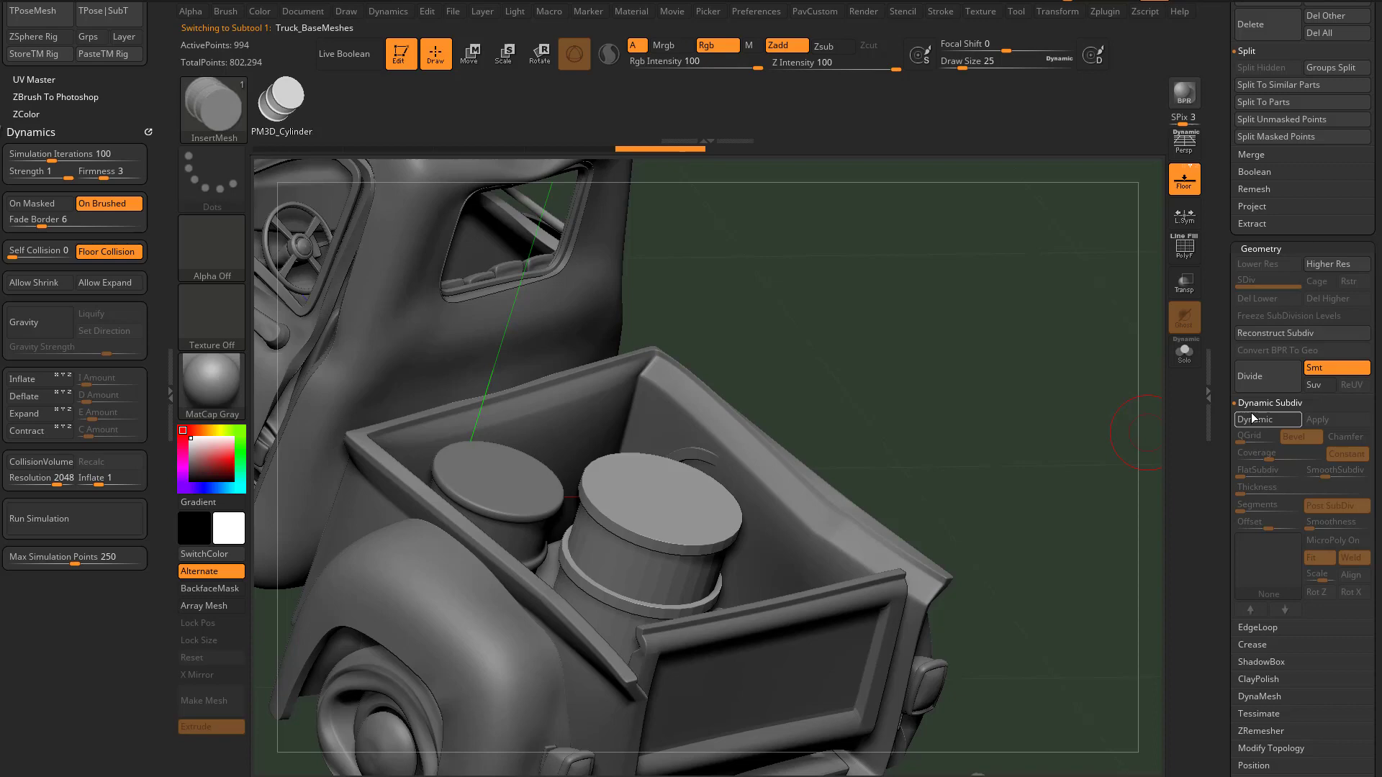
pyautogui.click(1261, 425)
pyautogui.moveTo(1007, 432); pyautogui.dragTo(763, 471)
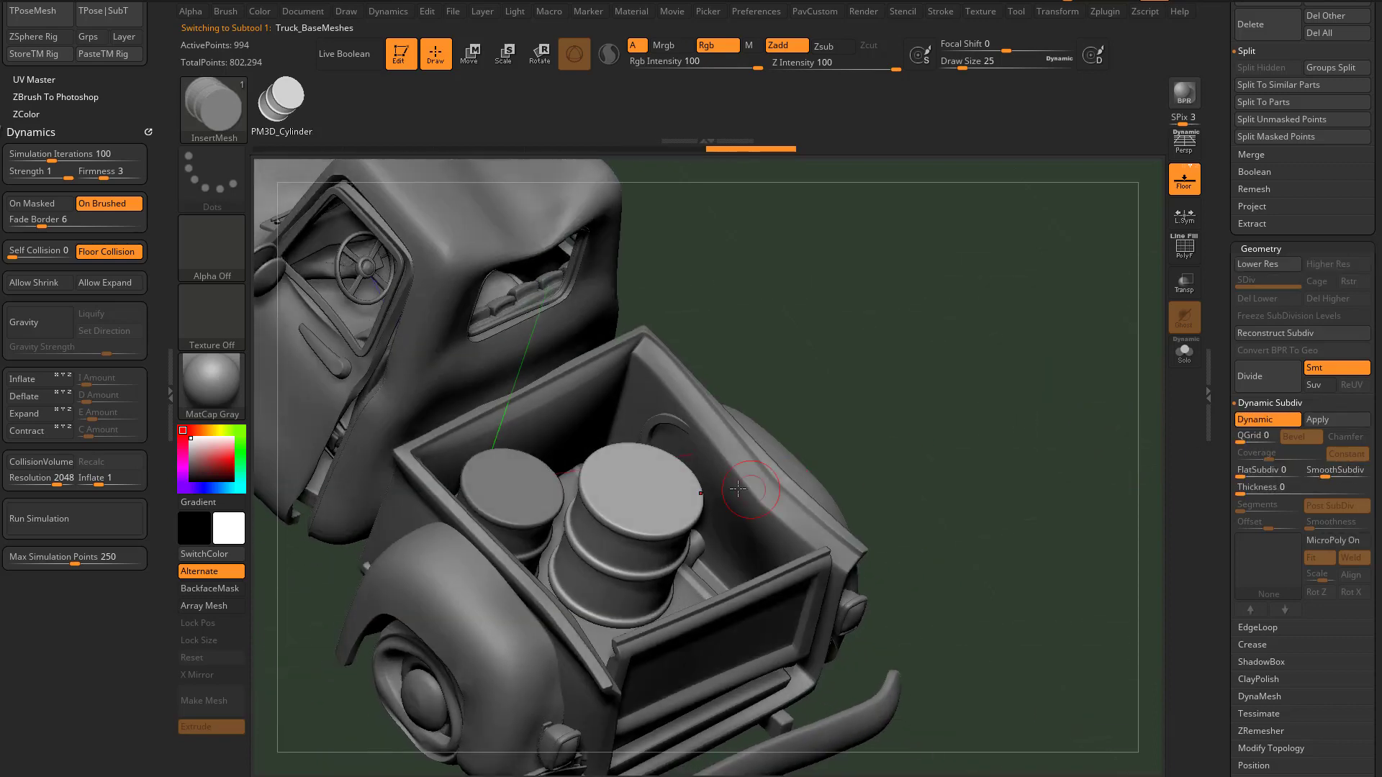
# Scale down the brush-inserted barrel, make the PM3D_Cylinder3D_4 barrel active, and check both barrels in the bed from several angles.
pyautogui.press('w')
pyautogui.moveTo(614, 568); pyautogui.dragTo(571, 600)
pyautogui.moveTo(651, 606); pyautogui.dragTo(618, 520, button='right')
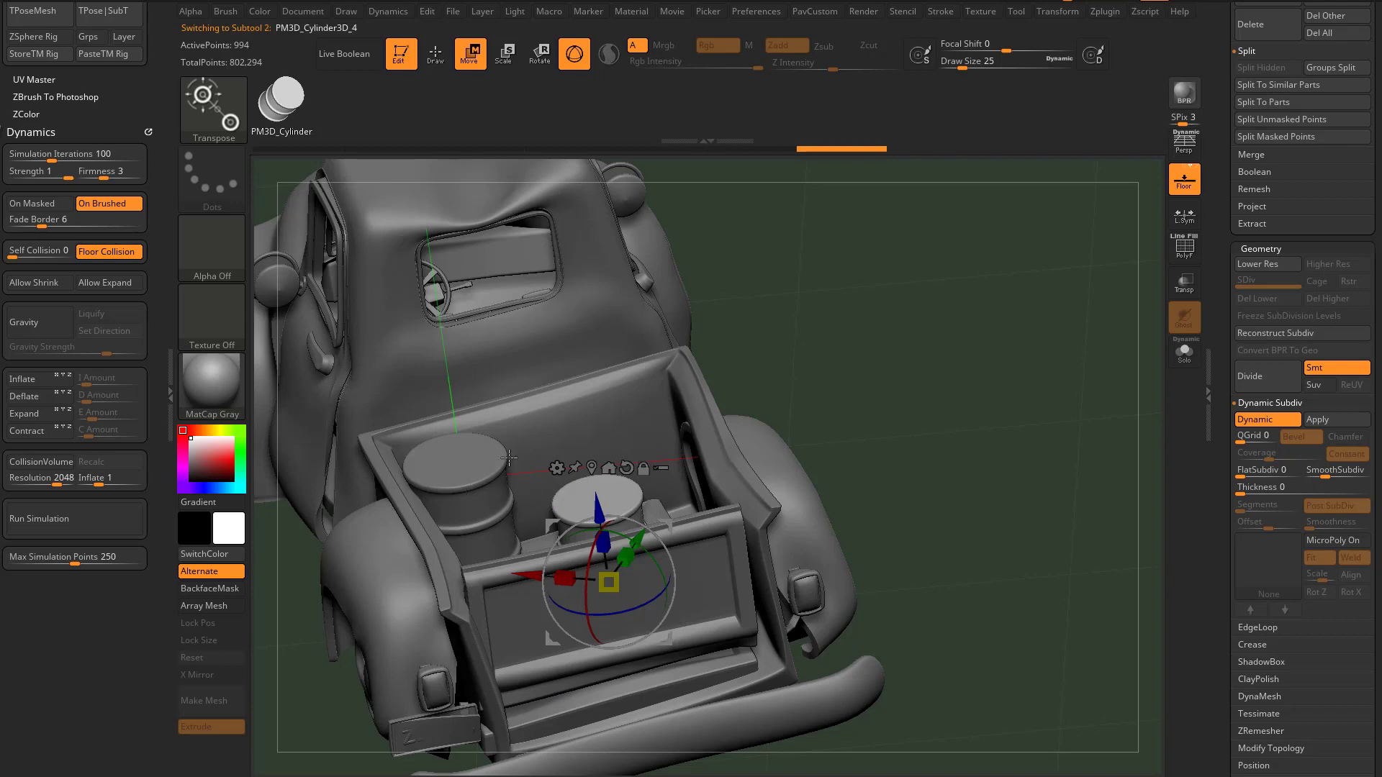
pyautogui.moveTo(509, 457); pyautogui.dragTo(805, 433, button='right')
pyautogui.moveTo(803, 353)
pyautogui.mouseDown(button='right')
pyautogui.moveTo(814, 395)
pyautogui.moveTo(757, 413)
pyautogui.mouseUp(button='right')
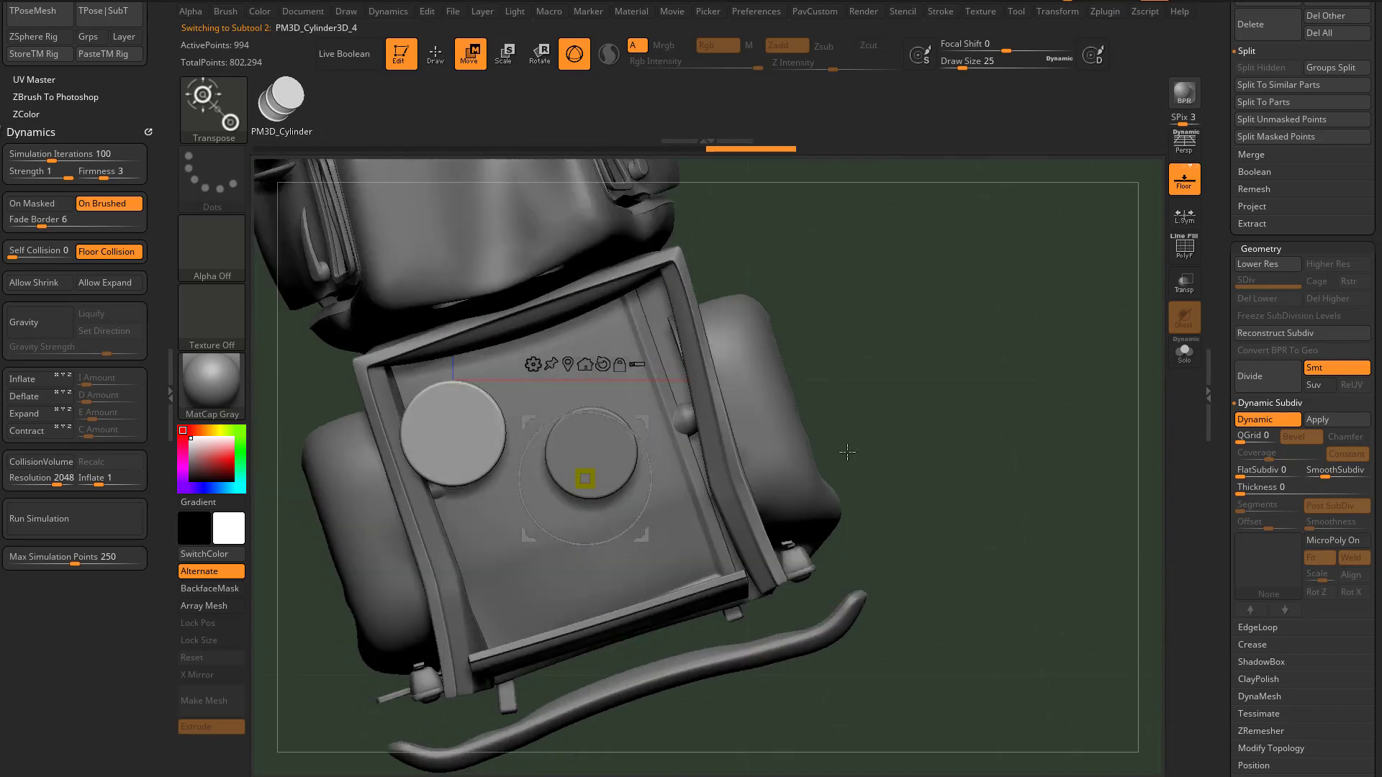
pyautogui.moveTo(848, 450); pyautogui.dragTo(849, 370, button='right')
pyautogui.press('q')
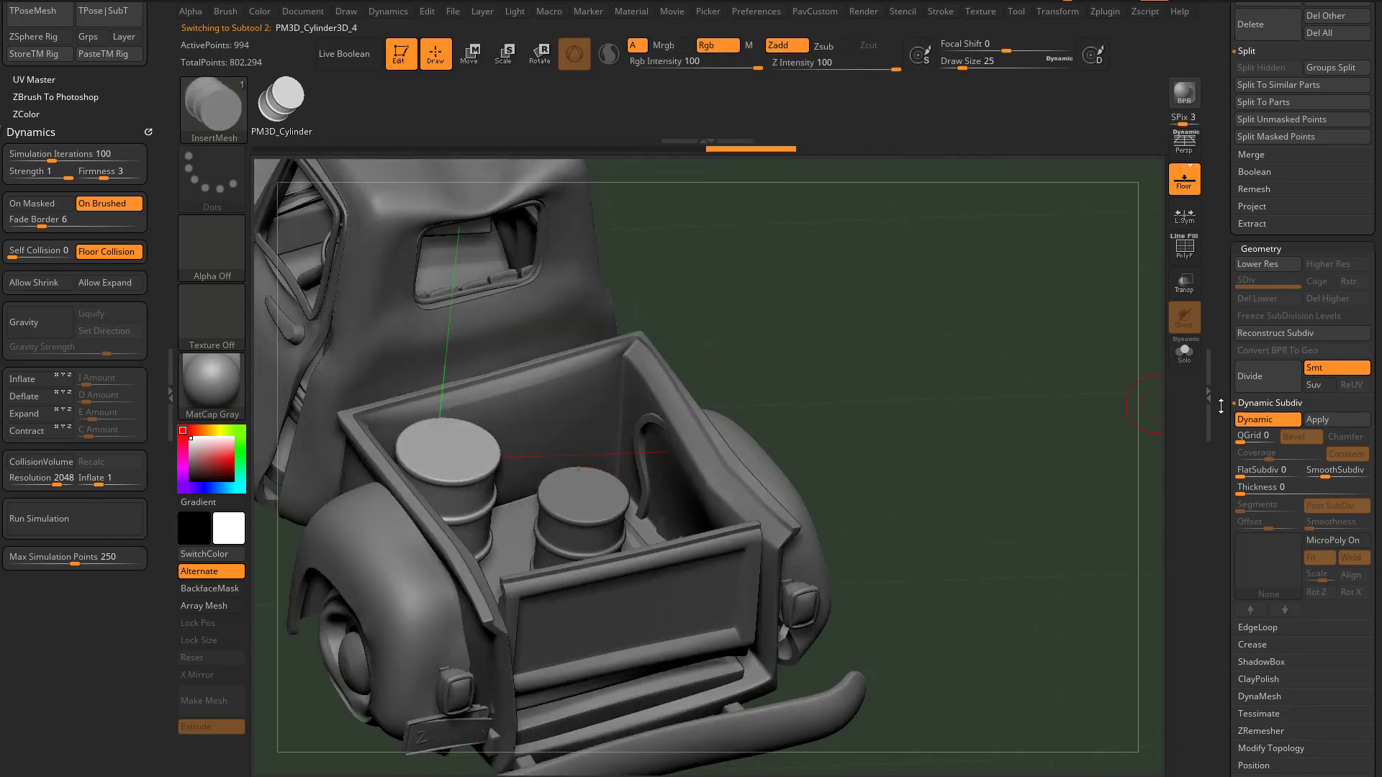
# Delete the PM3D_Cylinder3D_4 barrel subtool.
pyautogui.moveTo(1221, 407); pyautogui.dragTo(1237, 583)
pyautogui.moveTo(1235, 434); pyautogui.dragTo(1241, 402)
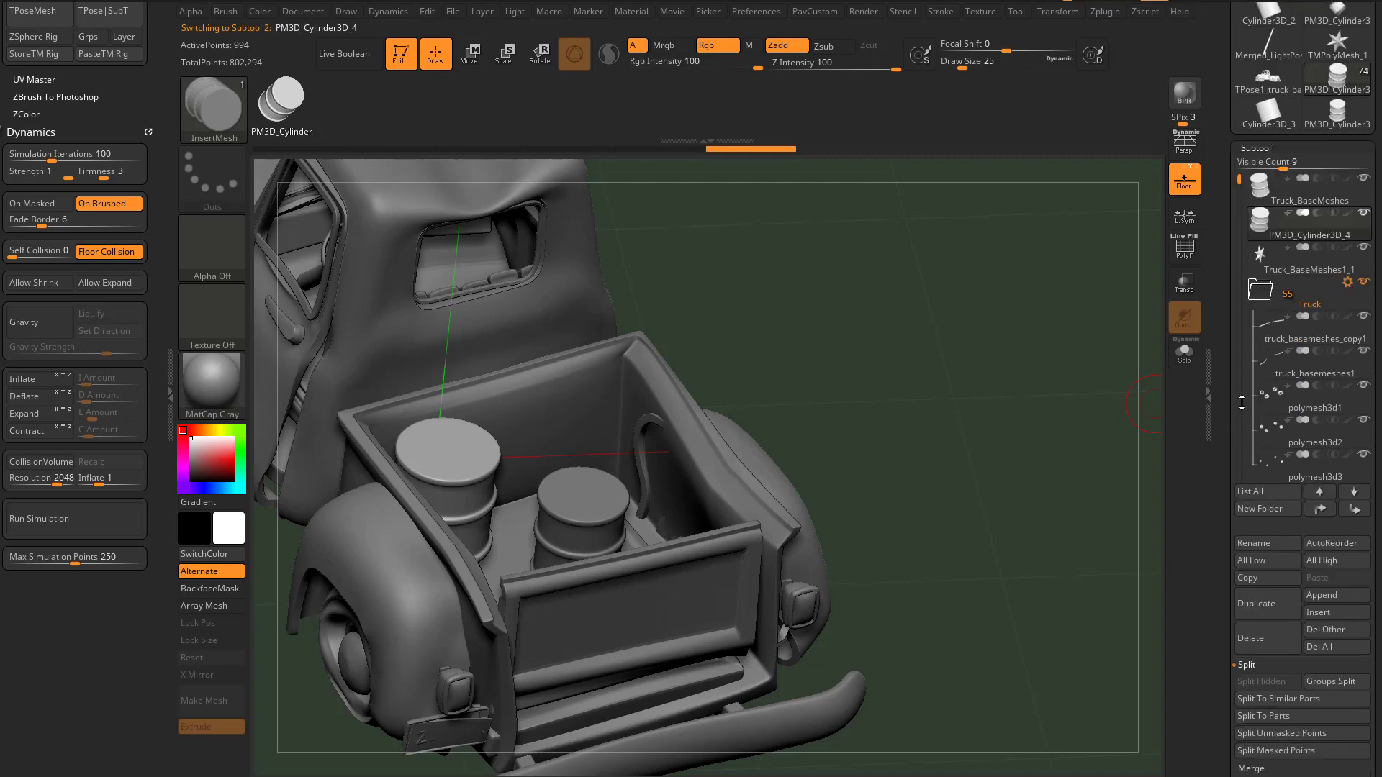
pyautogui.click(1269, 638)
# Reposition the remaining barrel in the truck bed, scale it up uniformly, and return to Draw mode.
pyautogui.press('w')
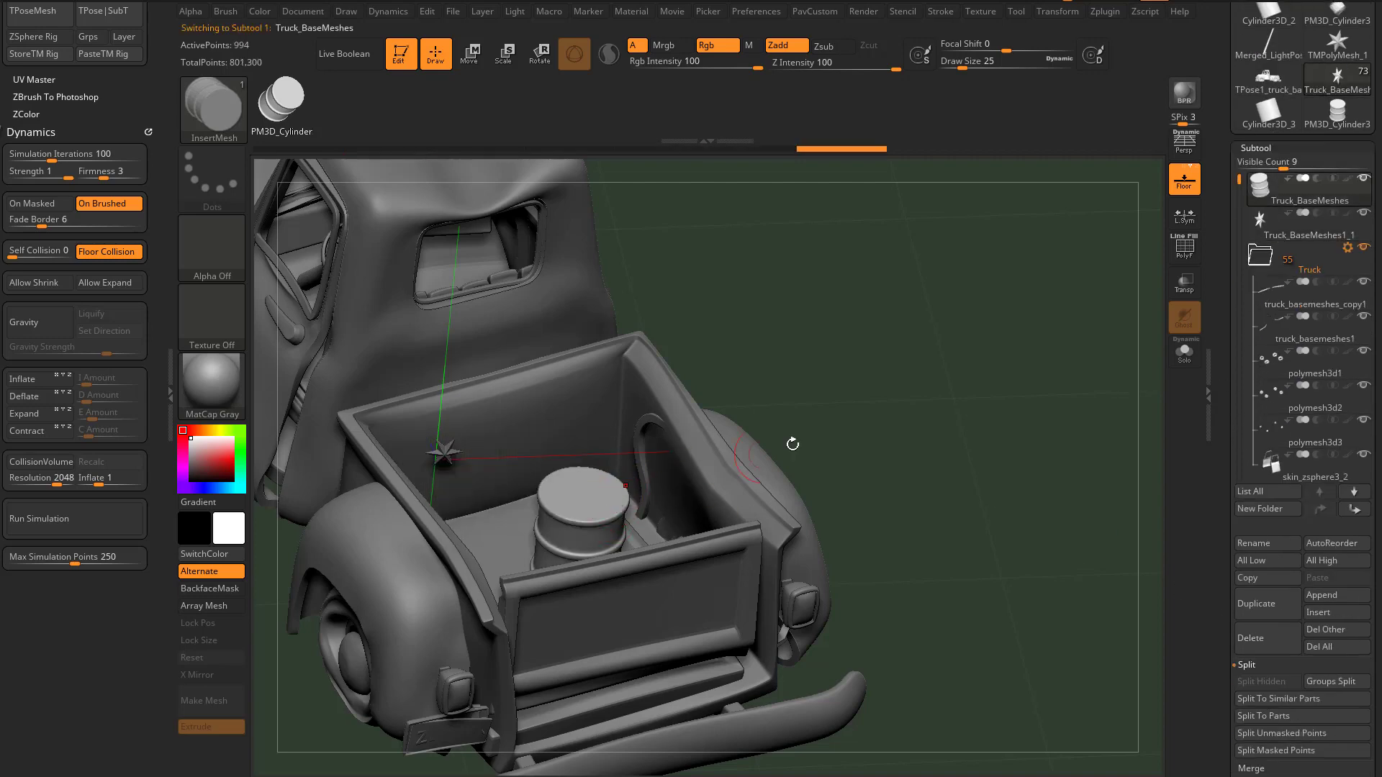
pyautogui.moveTo(907, 420); pyautogui.dragTo(757, 480, button='right')
pyautogui.moveTo(671, 497); pyautogui.dragTo(670, 430)
pyautogui.press('q')
pyautogui.moveTo(929, 374); pyautogui.dragTo(968, 455, button='right')
pyautogui.press('w')
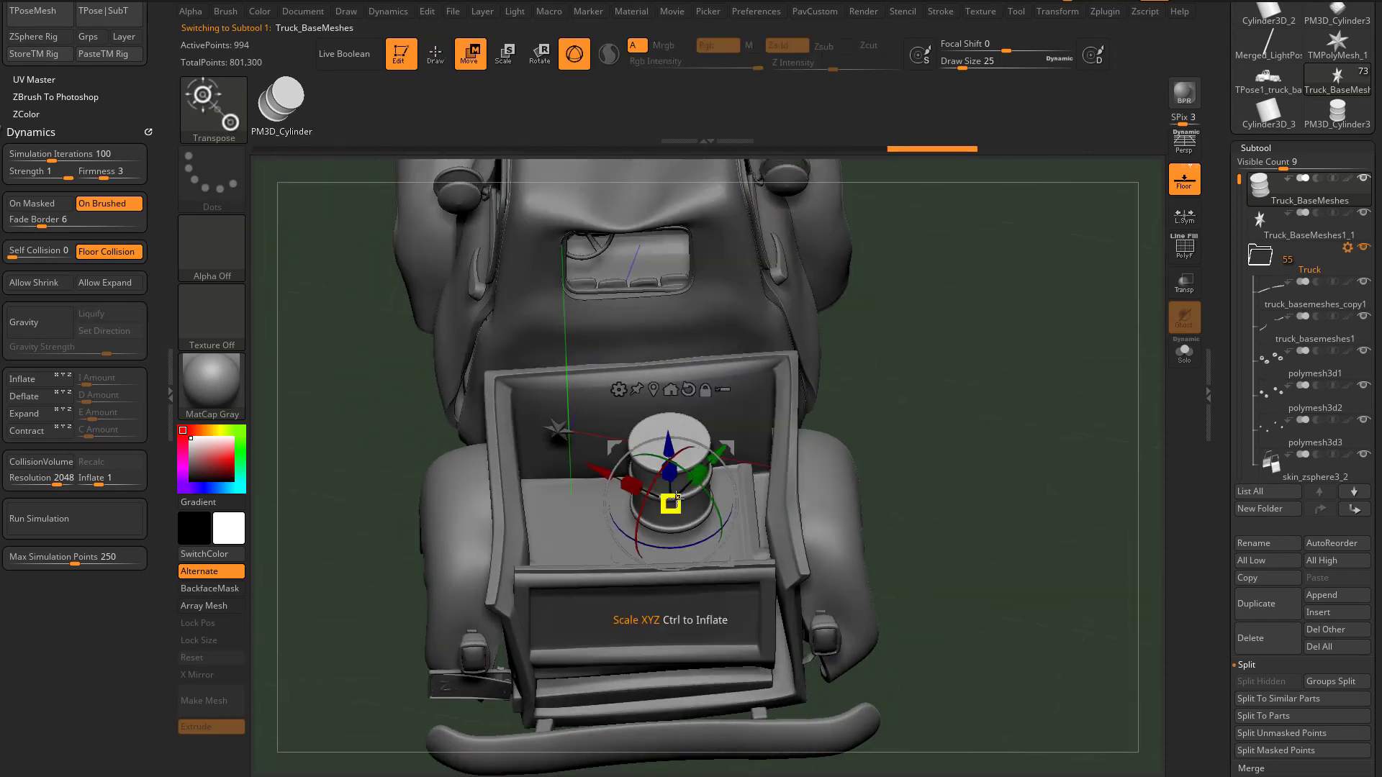
pyautogui.moveTo(670, 504); pyautogui.dragTo(693, 489)
pyautogui.press('q')
# Switch to the Standard brush and set Draw Size to 29.
pyautogui.moveTo(904, 392)
pyautogui.mouseDown(button='right')
pyautogui.moveTo(1018, 411)
pyautogui.moveTo(972, 414)
pyautogui.mouseUp(button='right')
pyautogui.press('s')
pyautogui.moveTo(747, 437); pyautogui.dragTo(752, 436)
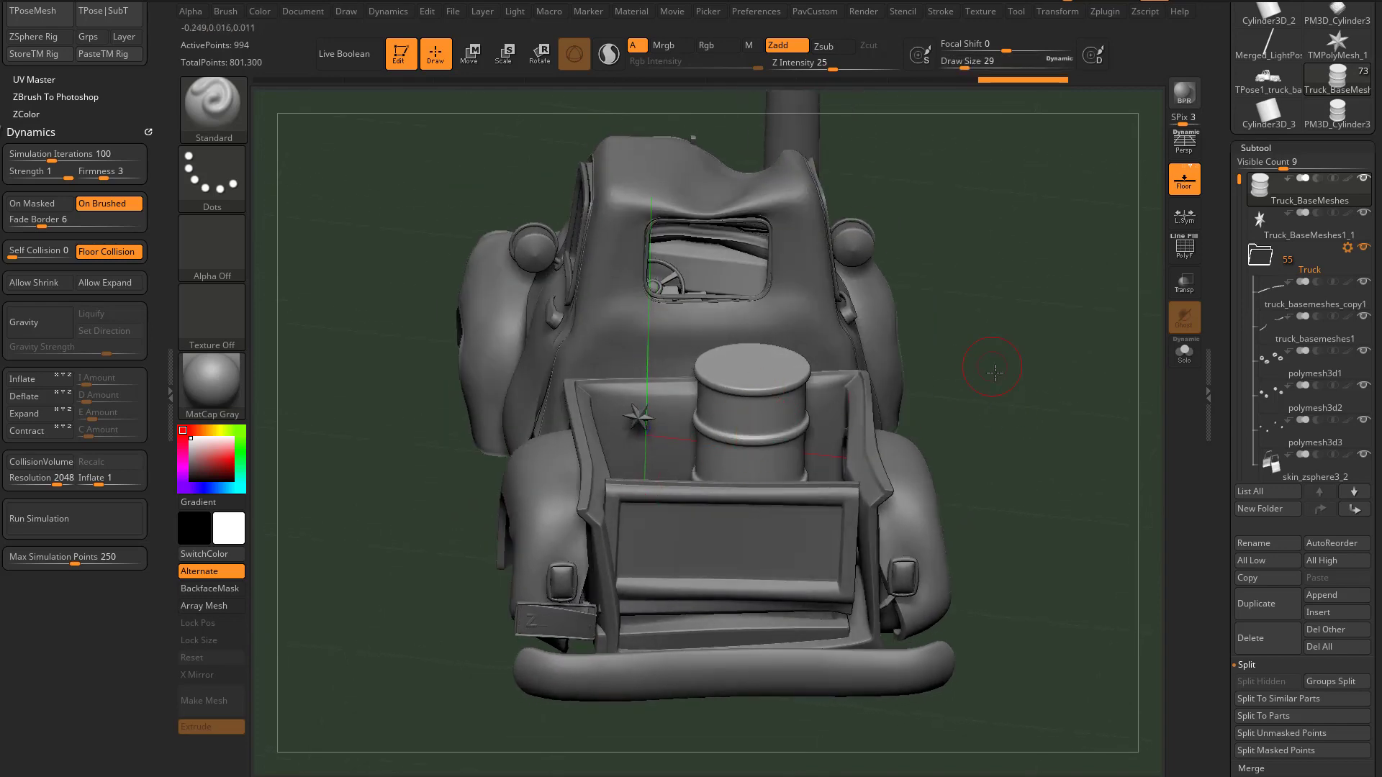
pyautogui.moveTo(993, 364); pyautogui.dragTo(951, 335)
# Open the Dynamics palette and dock it in the tray.
pyautogui.moveTo(146, 89); pyautogui.dragTo(150, 54)
pyautogui.click(392, 12)
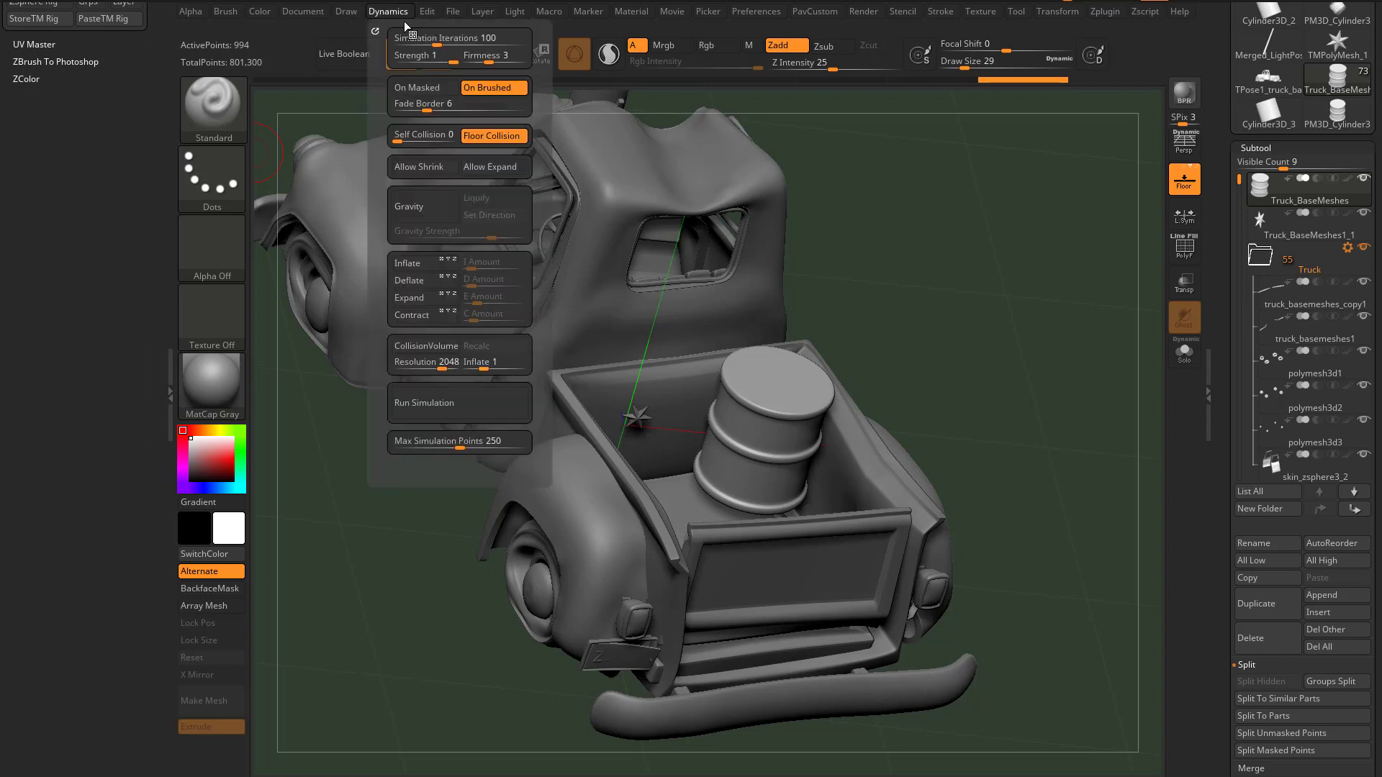
pyautogui.click(382, 15)
pyautogui.moveTo(375, 29); pyautogui.dragTo(109, 209)
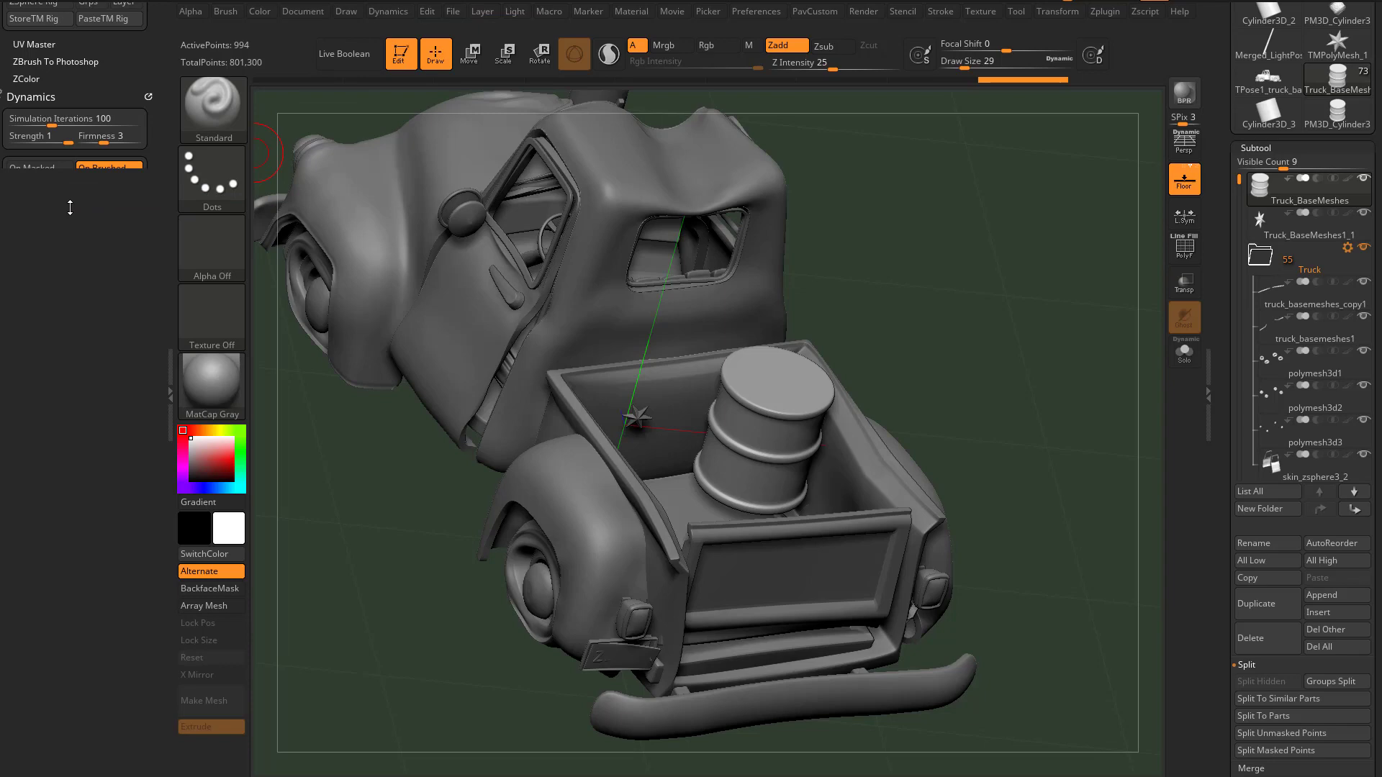
pyautogui.click(170, 374)
pyautogui.click(3, 392)
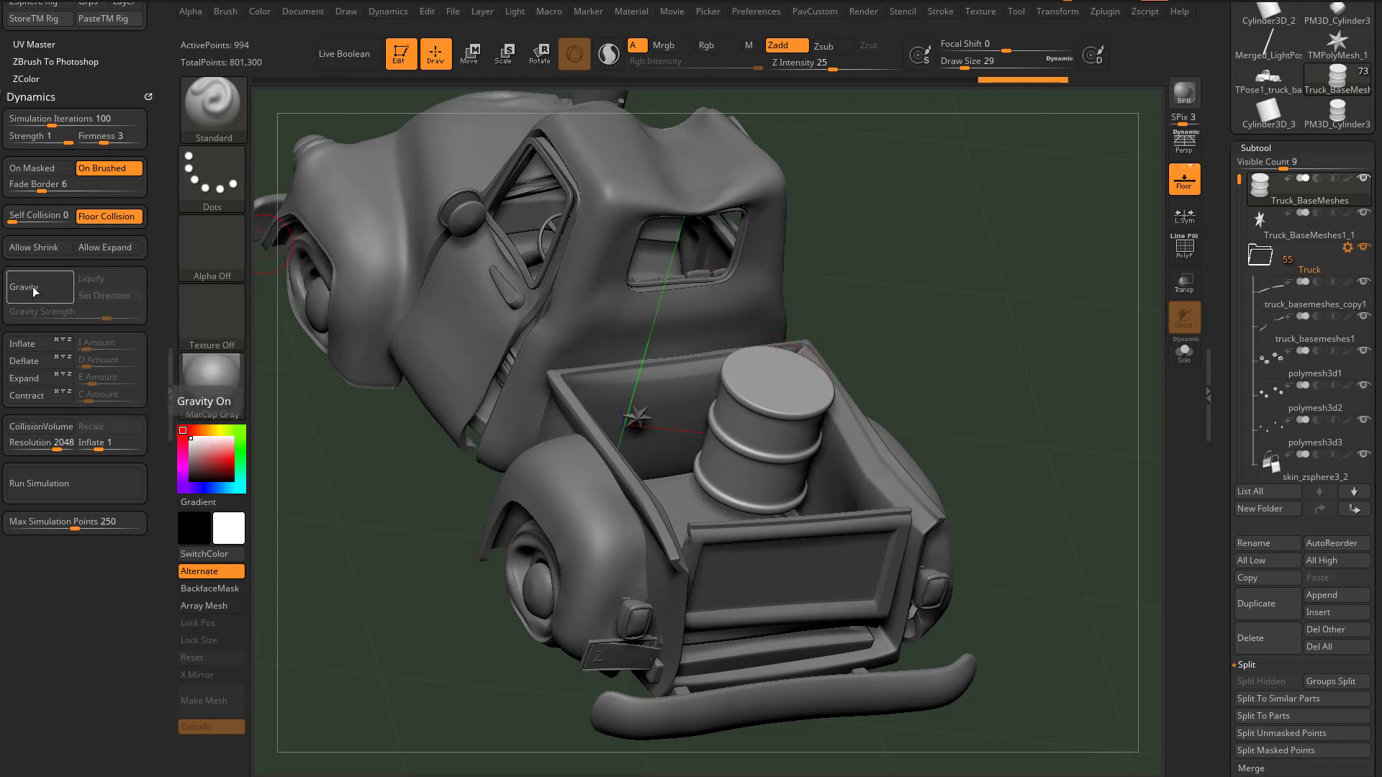
# Enable Gravity and Collision Volume for the barrel's dynamics simulation.
pyautogui.moveTo(262, 400); pyautogui.dragTo(263, 360)
pyautogui.click(64, 289)
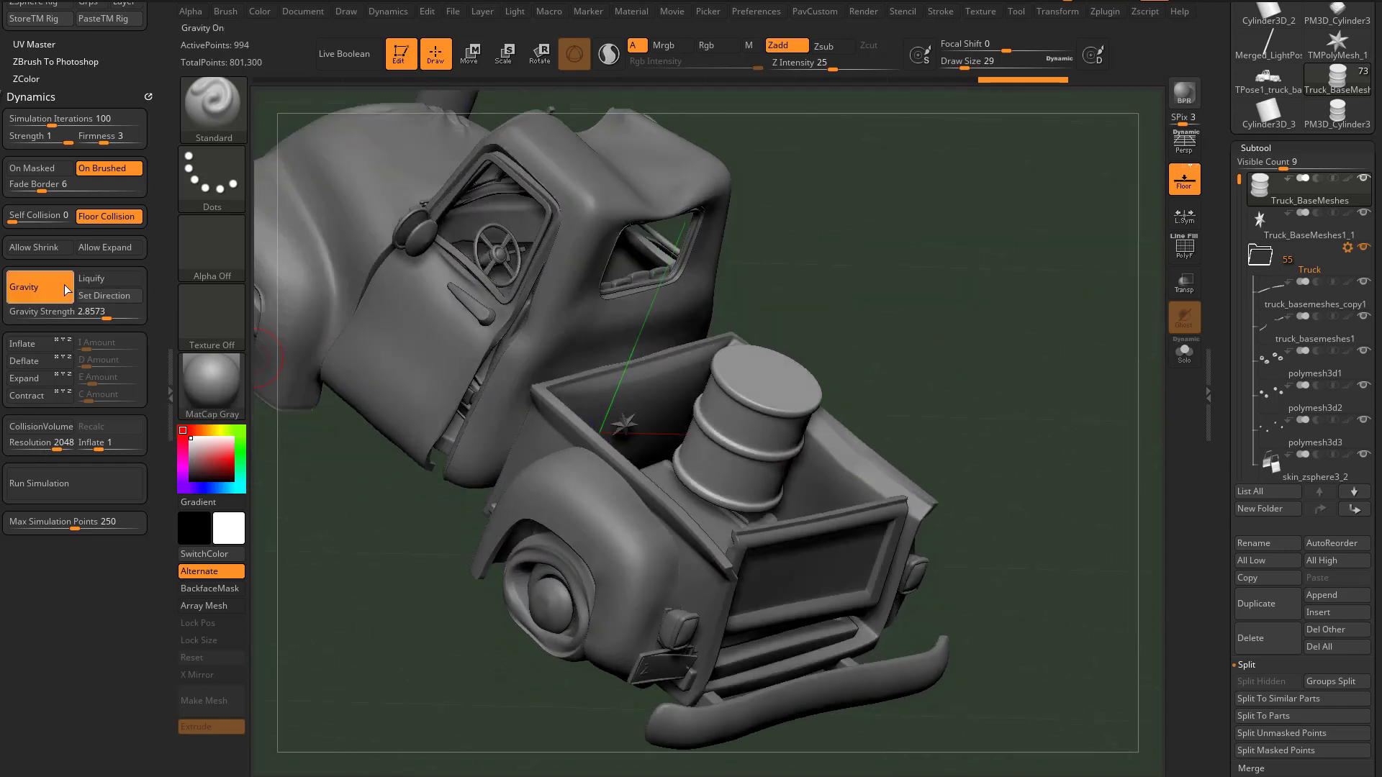
pyautogui.moveTo(881, 256); pyautogui.dragTo(867, 317)
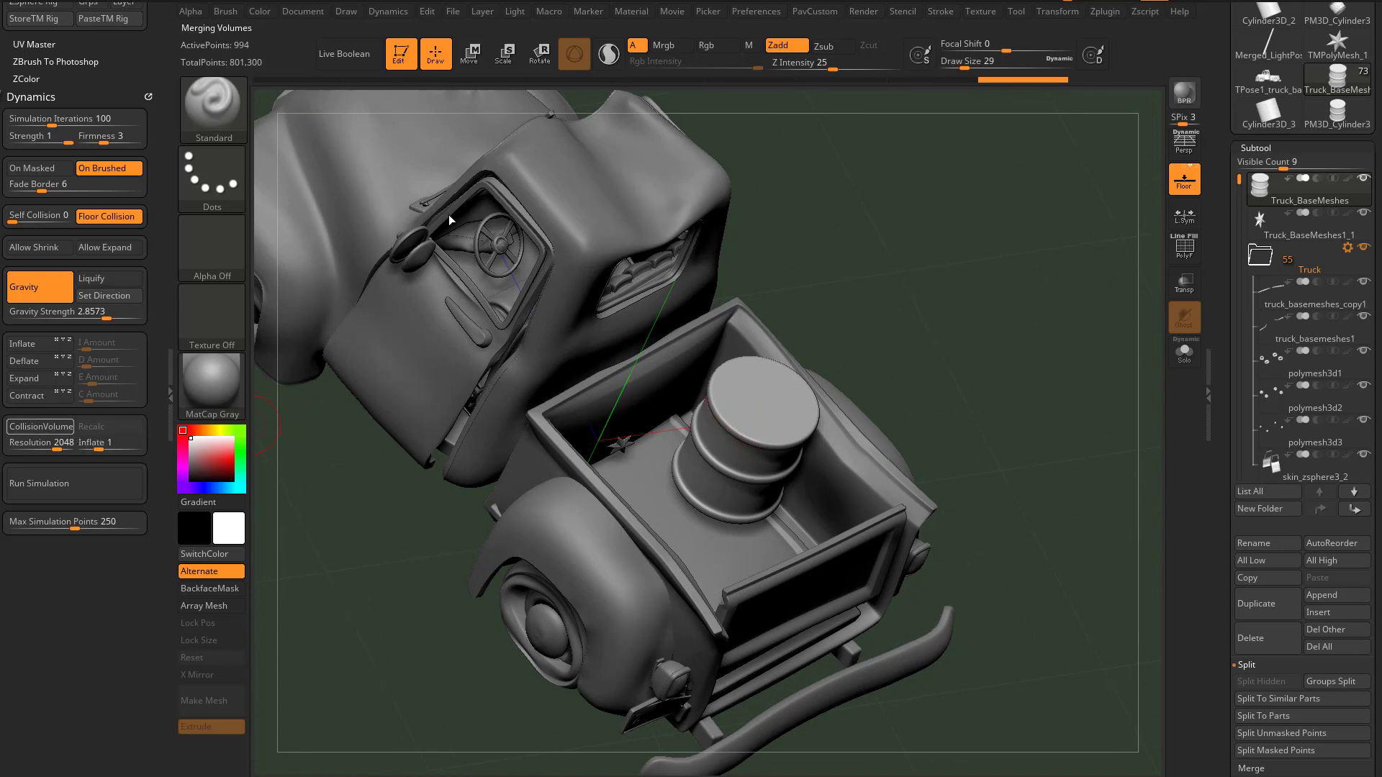
pyautogui.moveTo(1017, 447); pyautogui.dragTo(1066, 377)
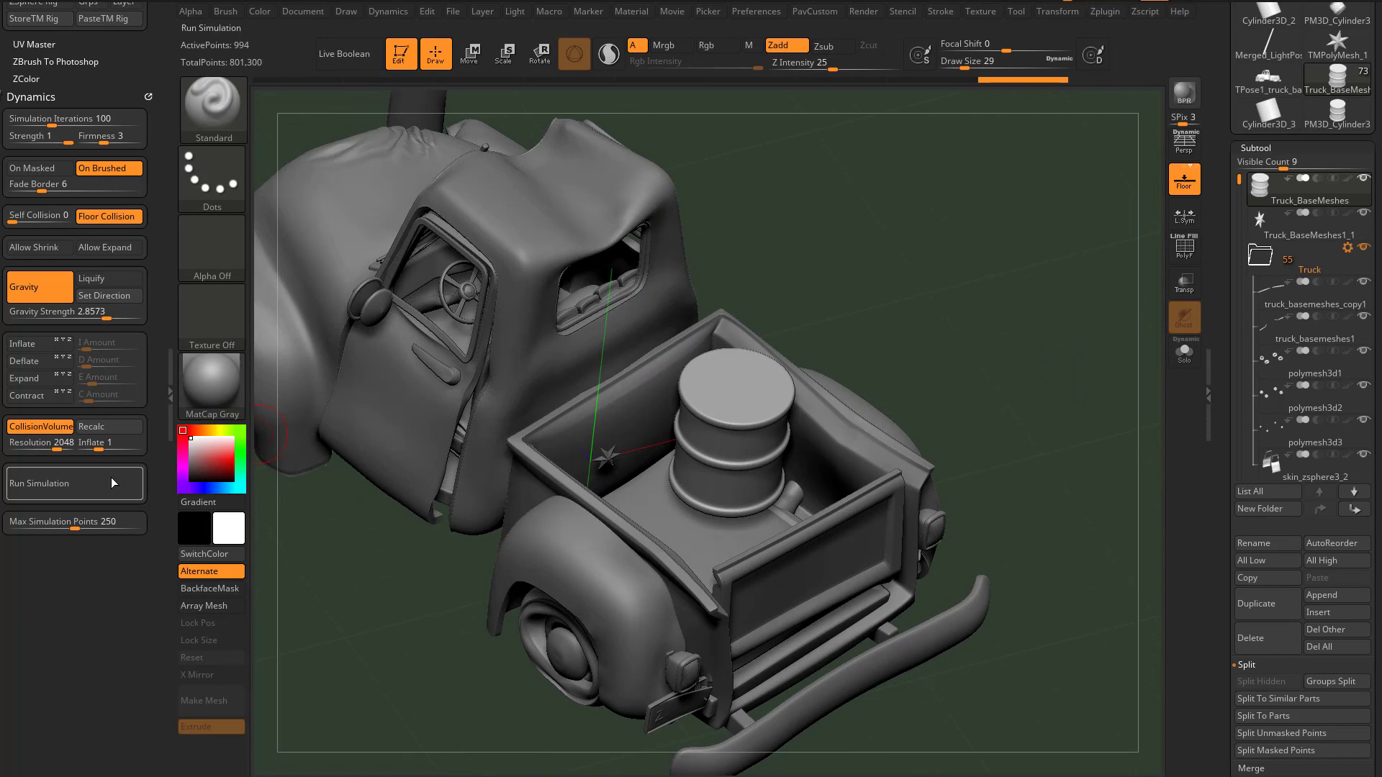
# Run the dynamics simulation on the barrel, stop it, and undo the deformation.
pyautogui.click(99, 488)
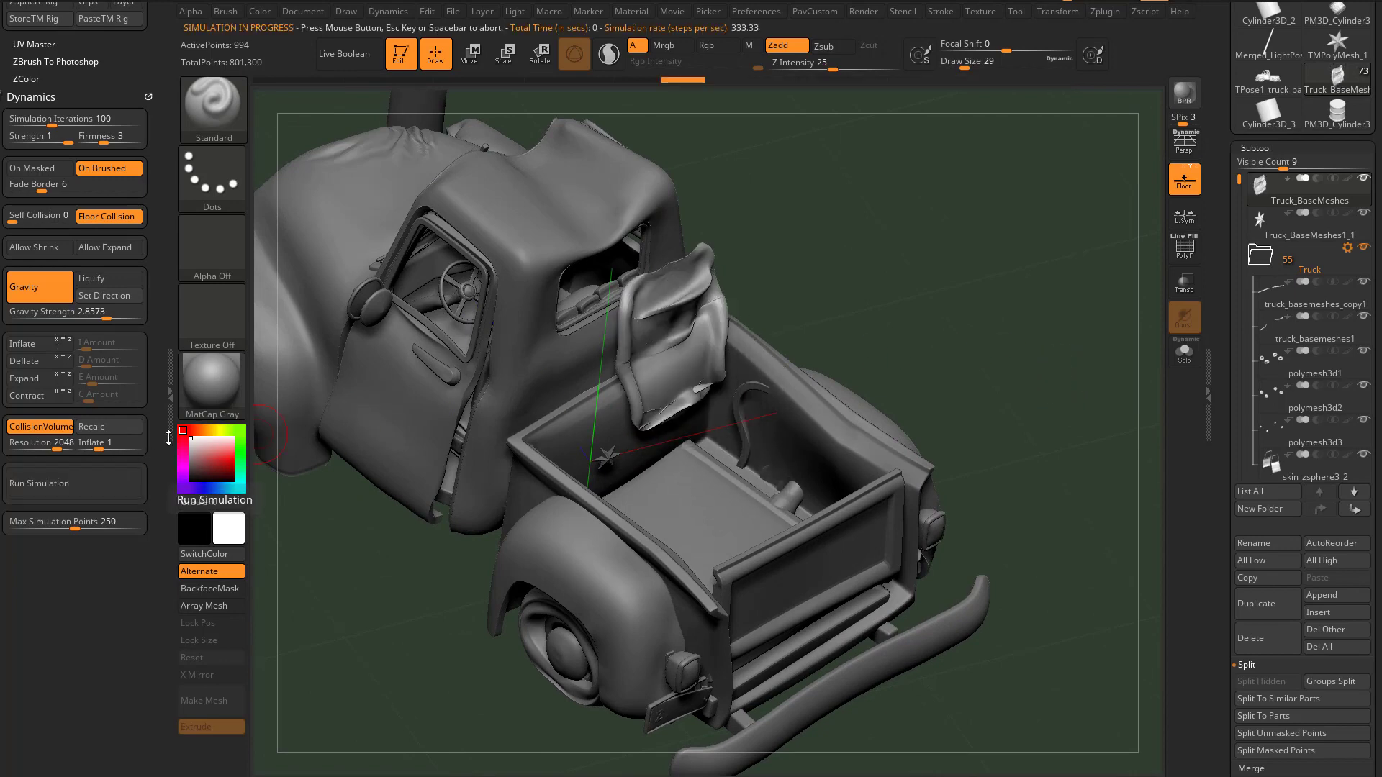
pyautogui.moveTo(794, 322); pyautogui.dragTo(569, 287)
pyautogui.hotkey('ctrl', 'z')
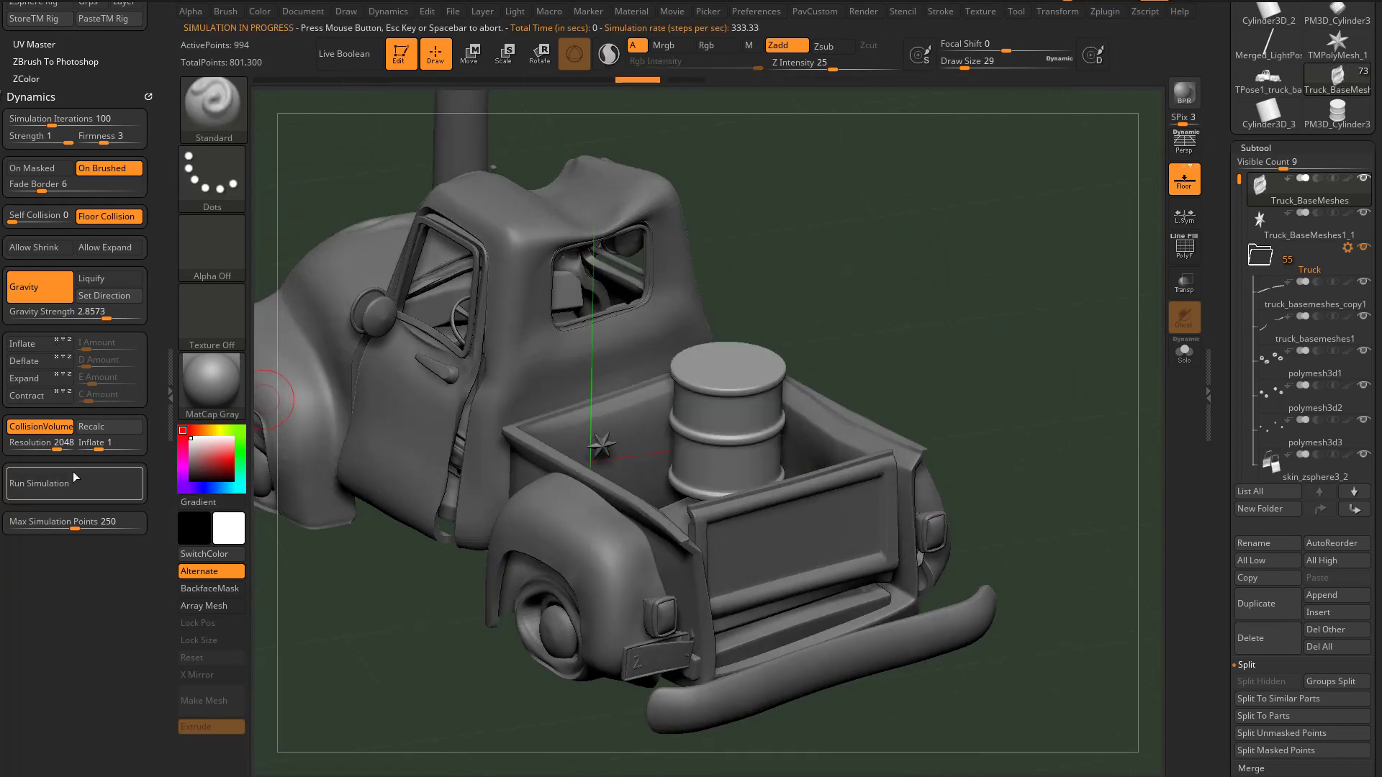
# Run the dynamics simulation on the barrel again, check the deformation from another angle, and undo it.
pyautogui.click(74, 480)
pyautogui.moveTo(767, 311); pyautogui.dragTo(893, 344)
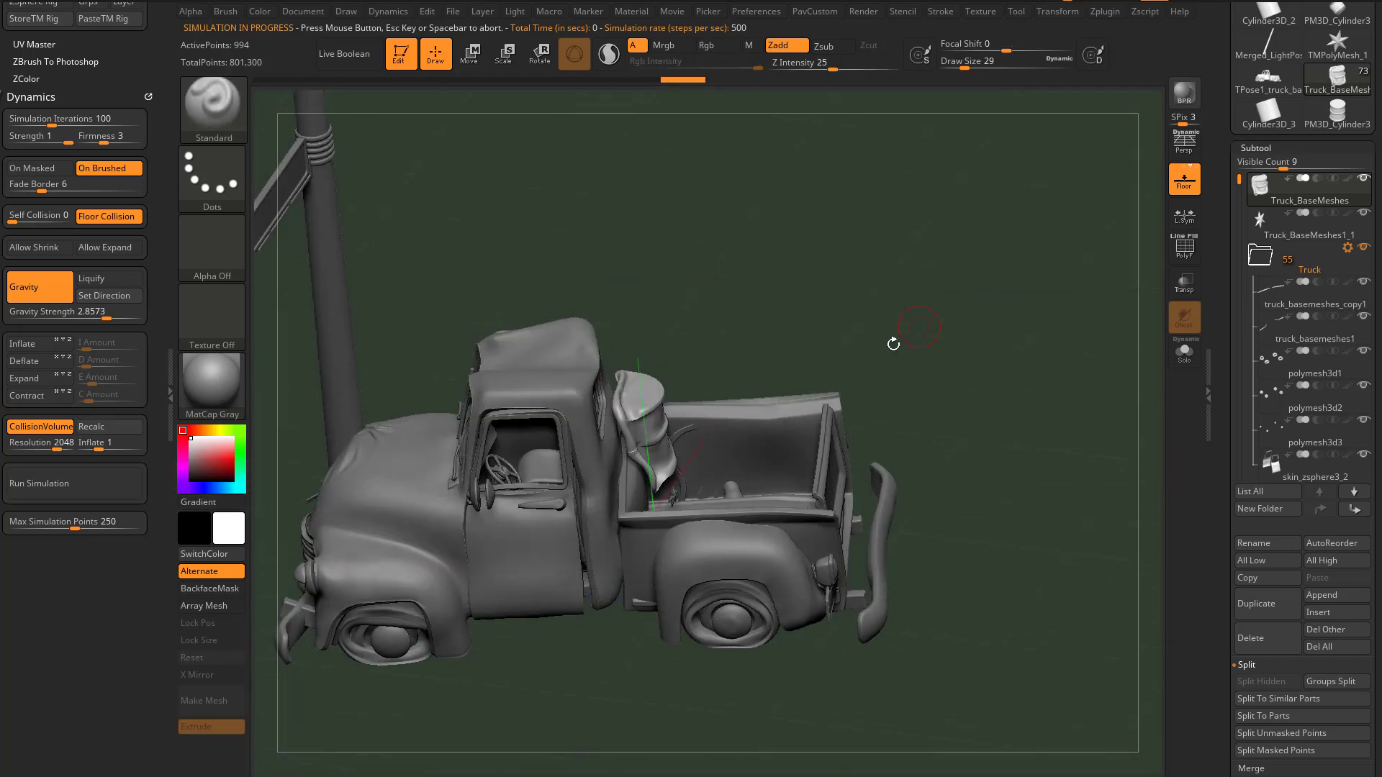
pyautogui.hotkey('ctrl', 'z')
pyautogui.moveTo(966, 372); pyautogui.dragTo(877, 397)
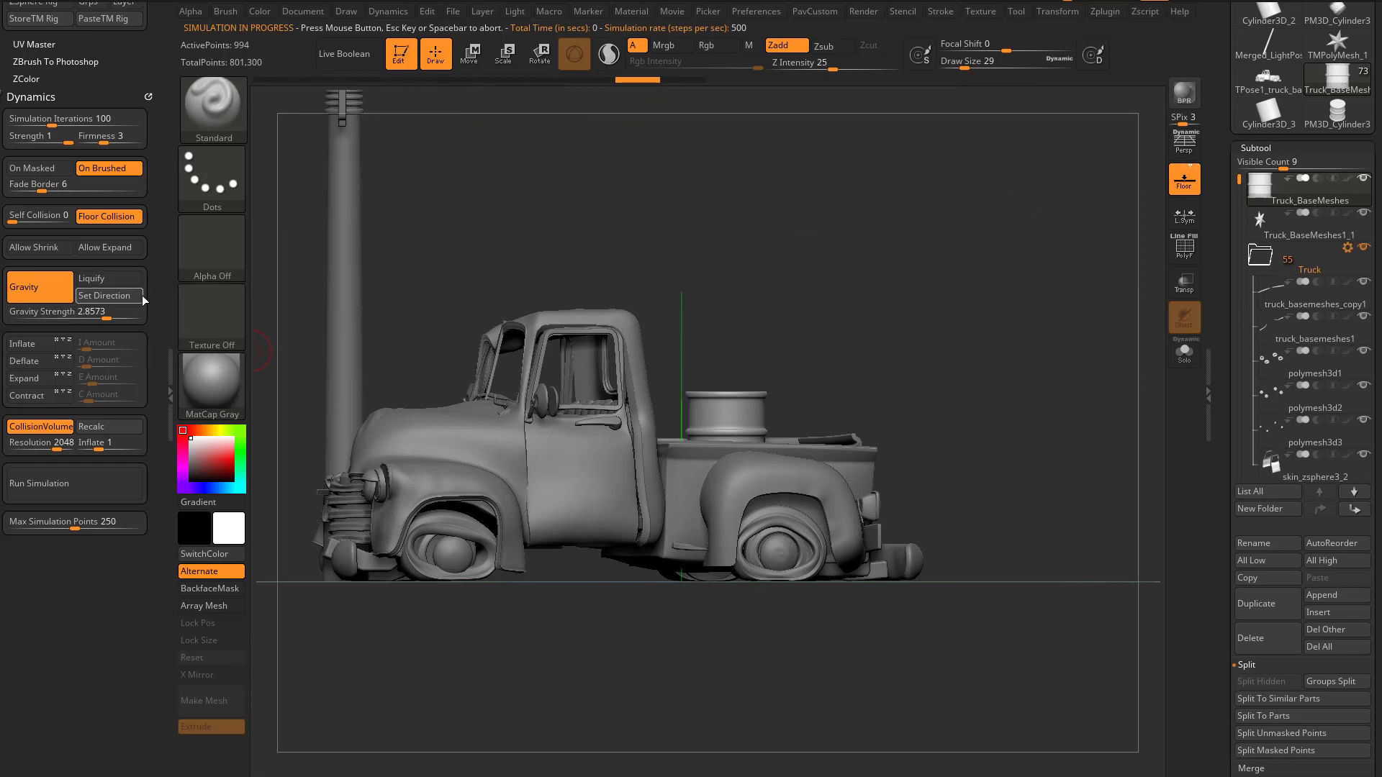
# Set Gravity Strength to 0.30335 and run the dynamics simulation on the barrel.
pyautogui.moveTo(987, 243); pyautogui.dragTo(1033, 276)
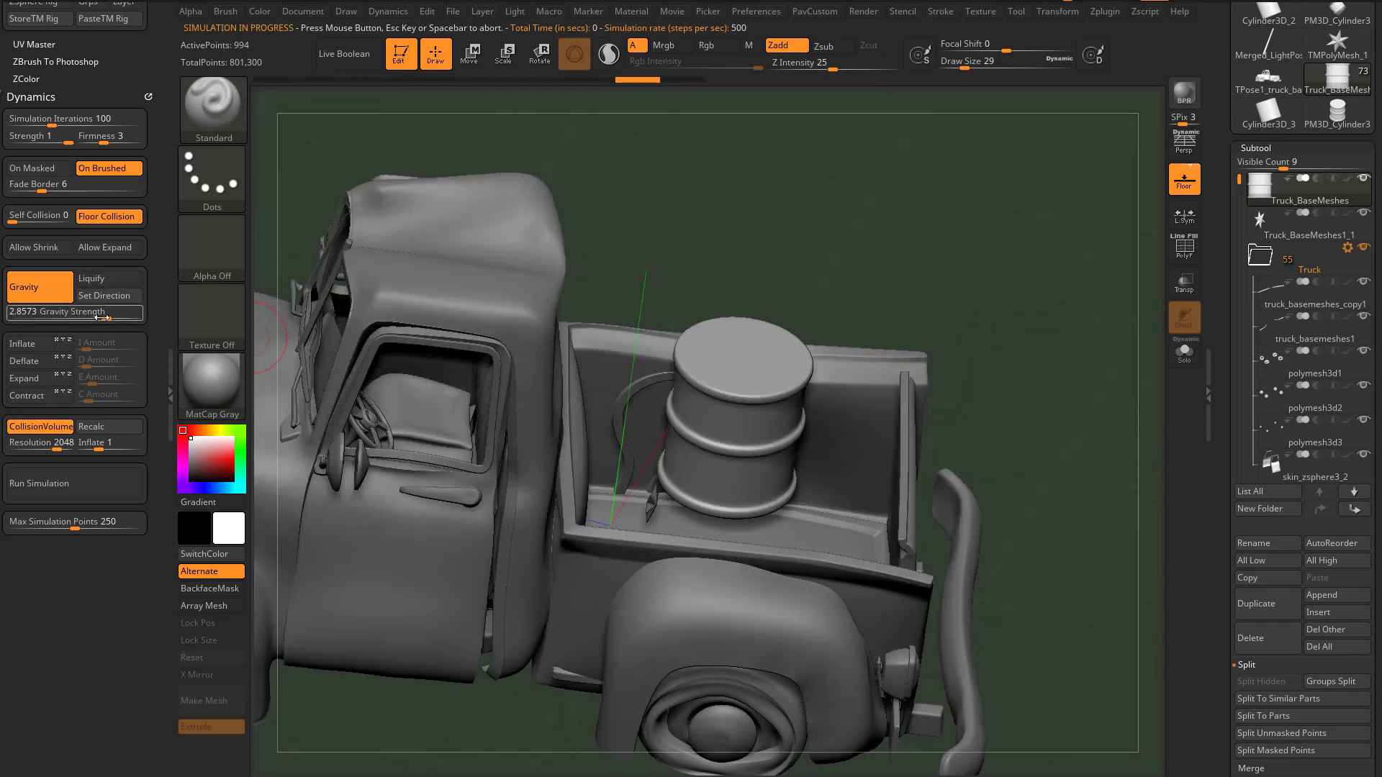
pyautogui.moveTo(96, 319); pyautogui.dragTo(103, 318)
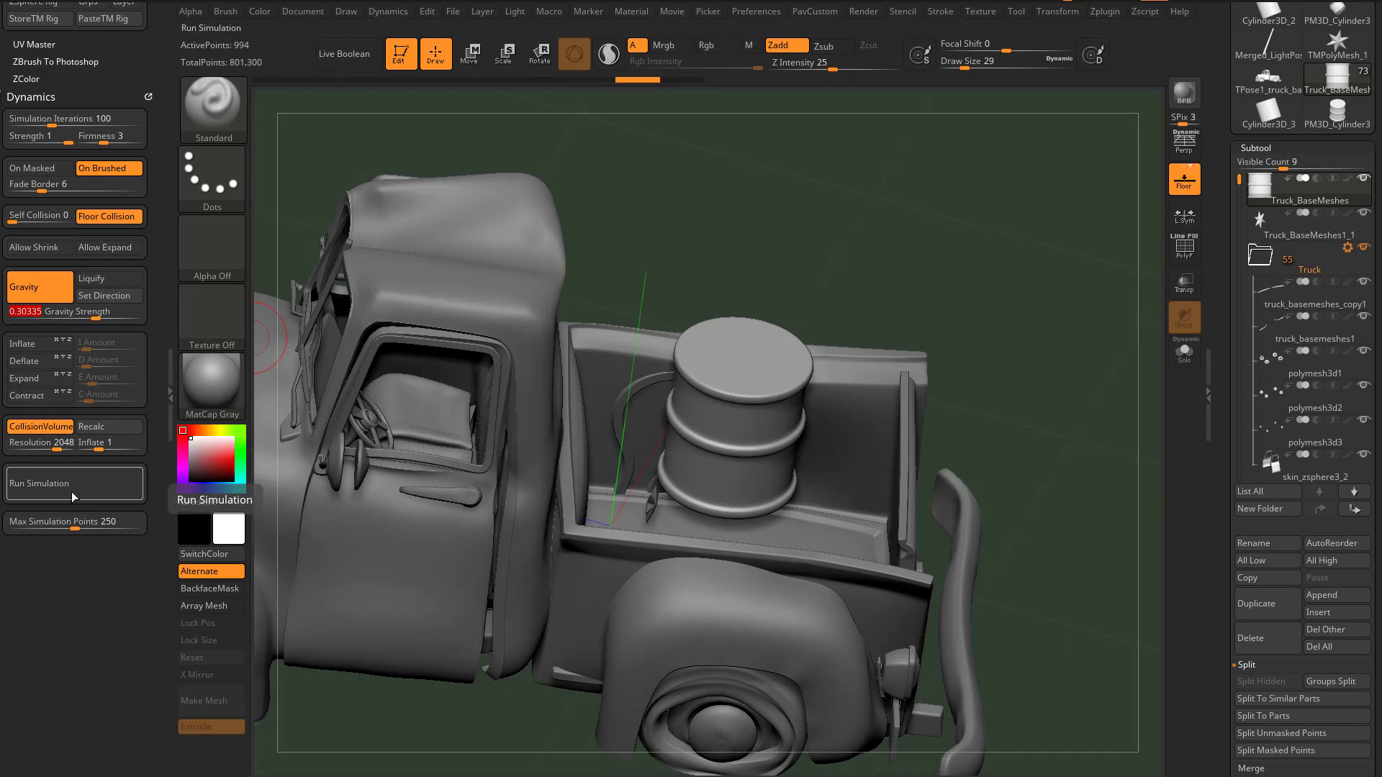
pyautogui.click(71, 490)
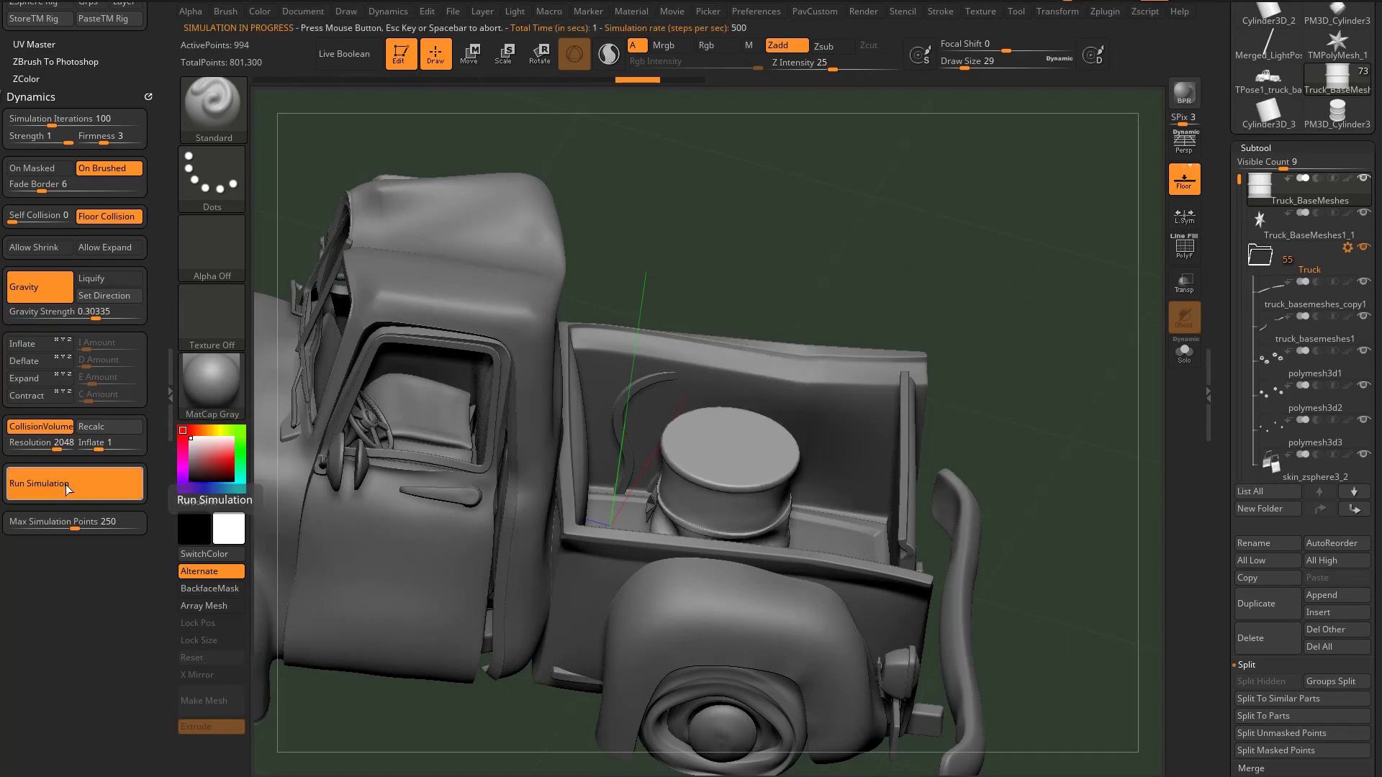
pyautogui.moveTo(1028, 280); pyautogui.dragTo(799, 323)
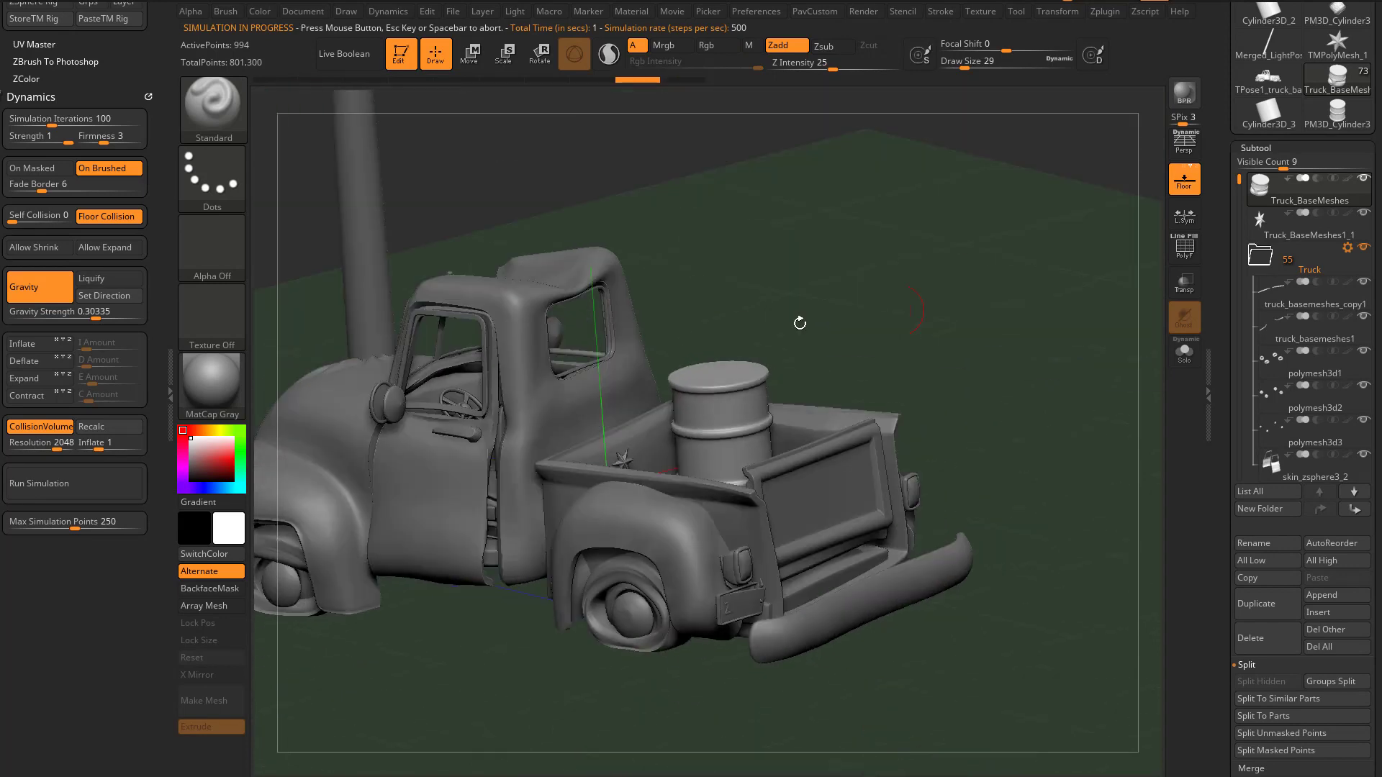
# Turn off Gravity, switch to the TransposeCloth brush, and look up its Simulation Iterations setting.
pyautogui.click(48, 285)
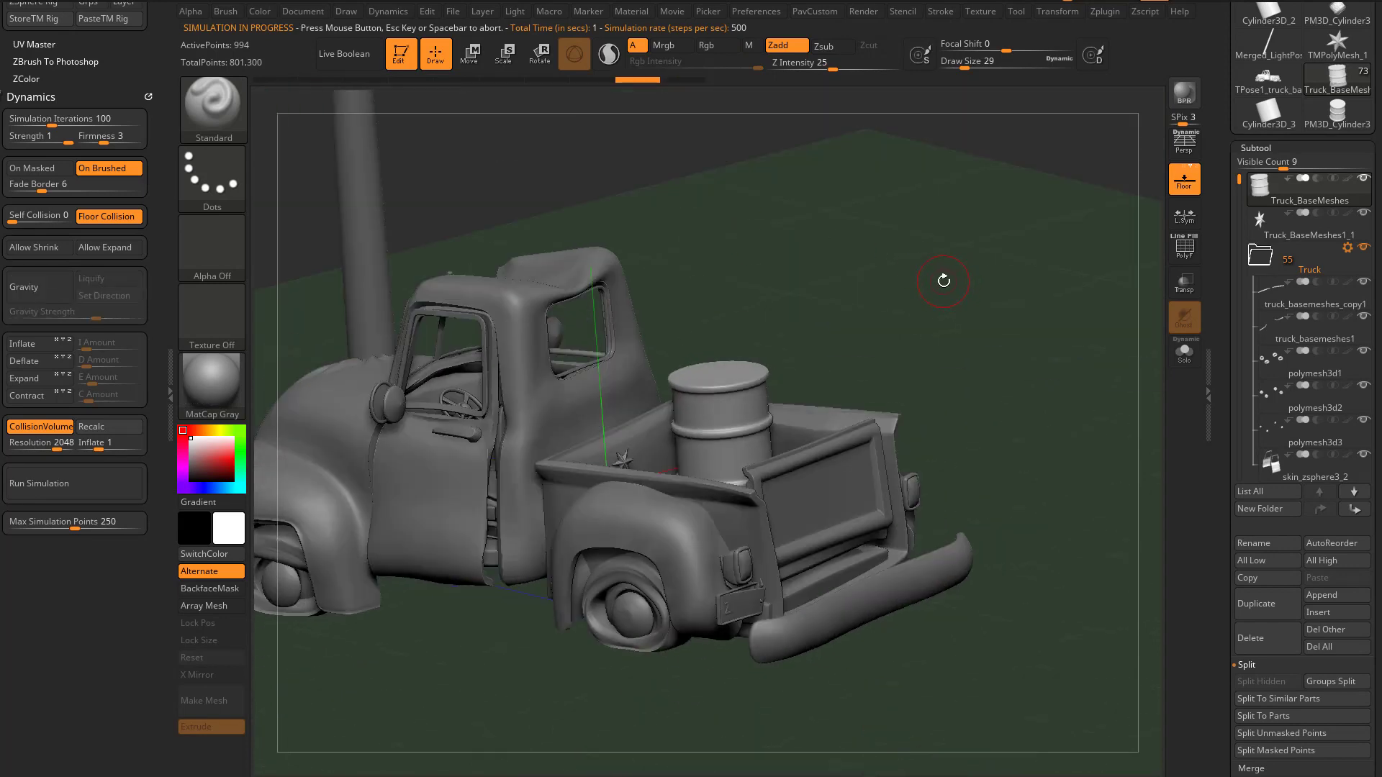
pyautogui.press('b')
pyautogui.press('t')
pyautogui.press('c')
pyautogui.moveTo(1009, 311)
pyautogui.mouseDown()
pyautogui.moveTo(980, 315)
pyautogui.moveTo(1006, 287)
pyautogui.moveTo(996, 318)
pyautogui.moveTo(1029, 306)
pyautogui.mouseUp()
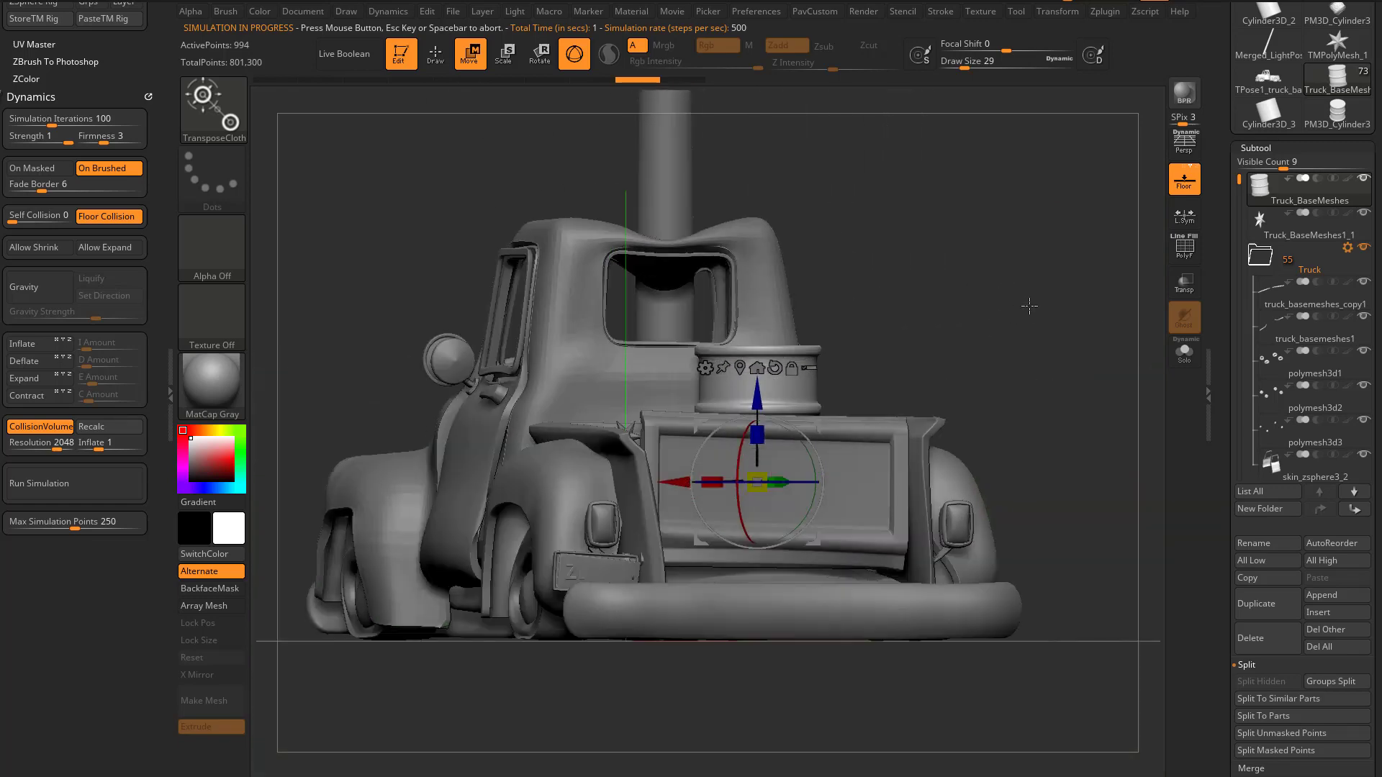
pyautogui.click(226, 11)
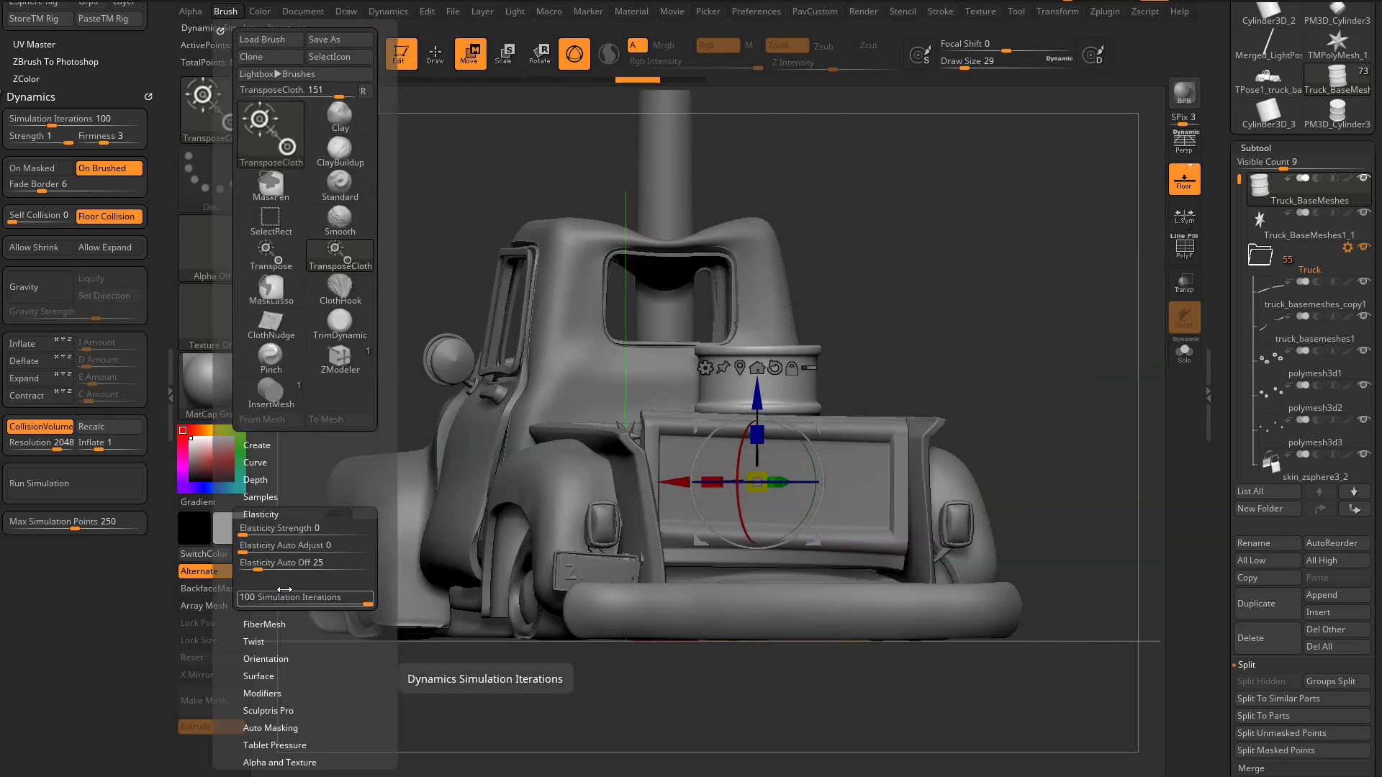
# Raise the barrel above the truck bed and tilt it about 37 degrees with TransposeCloth.
pyautogui.moveTo(964, 277); pyautogui.dragTo(1016, 289)
pyautogui.moveTo(814, 430); pyautogui.dragTo(816, 354)
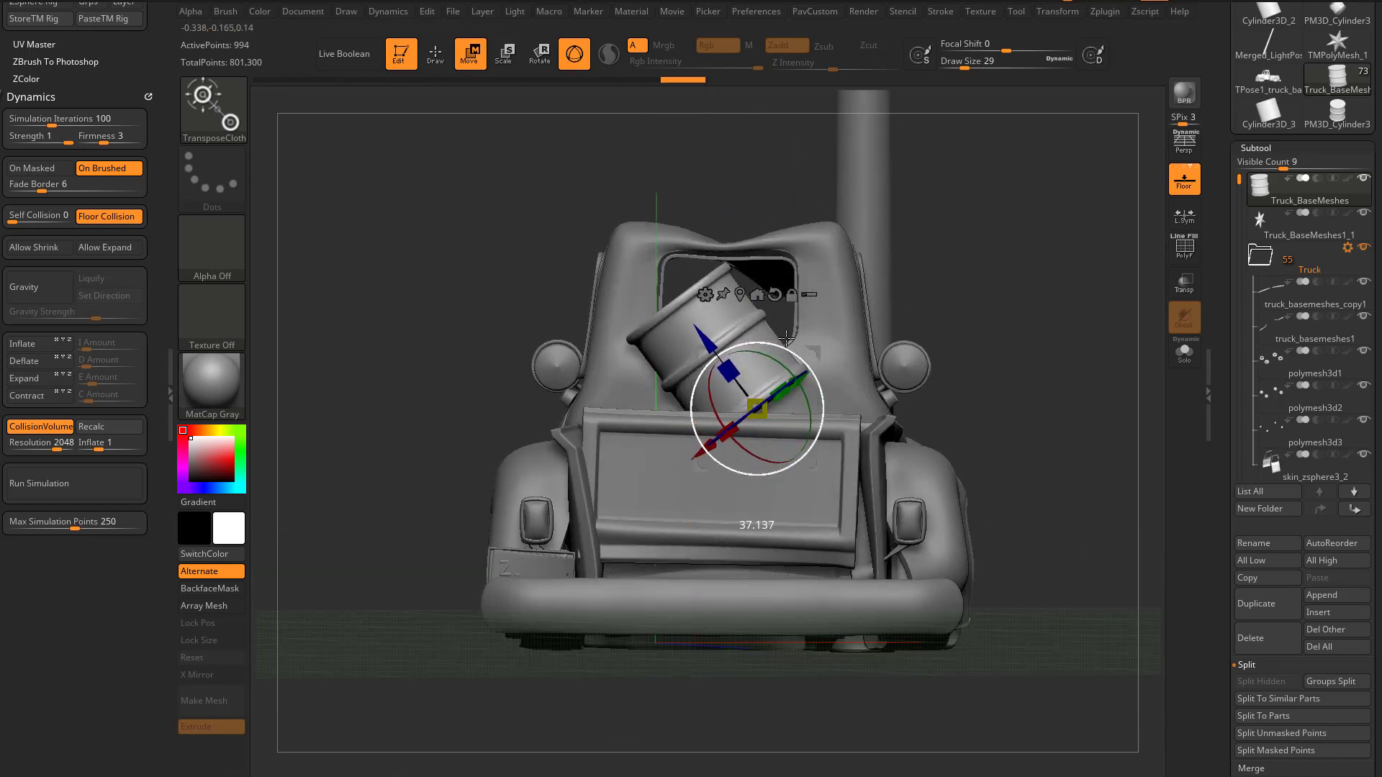
pyautogui.moveTo(818, 351); pyautogui.dragTo(853, 348)
# Push the tilted barrel against the side wall of the truck bed using TransposeCloth with the collision volume.
pyautogui.moveTo(1055, 262); pyautogui.dragTo(801, 333)
pyautogui.moveTo(986, 302); pyautogui.dragTo(754, 349)
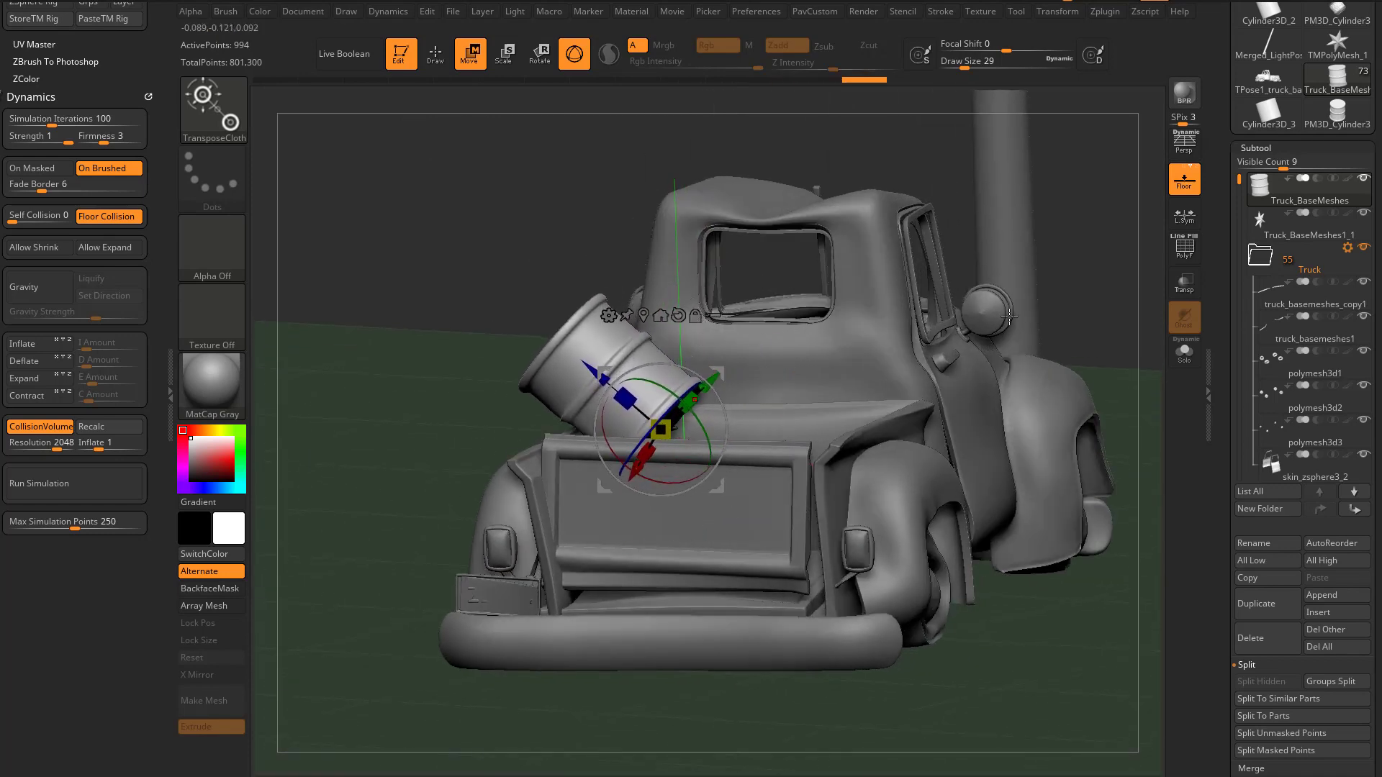
pyautogui.moveTo(1010, 317); pyautogui.dragTo(812, 340)
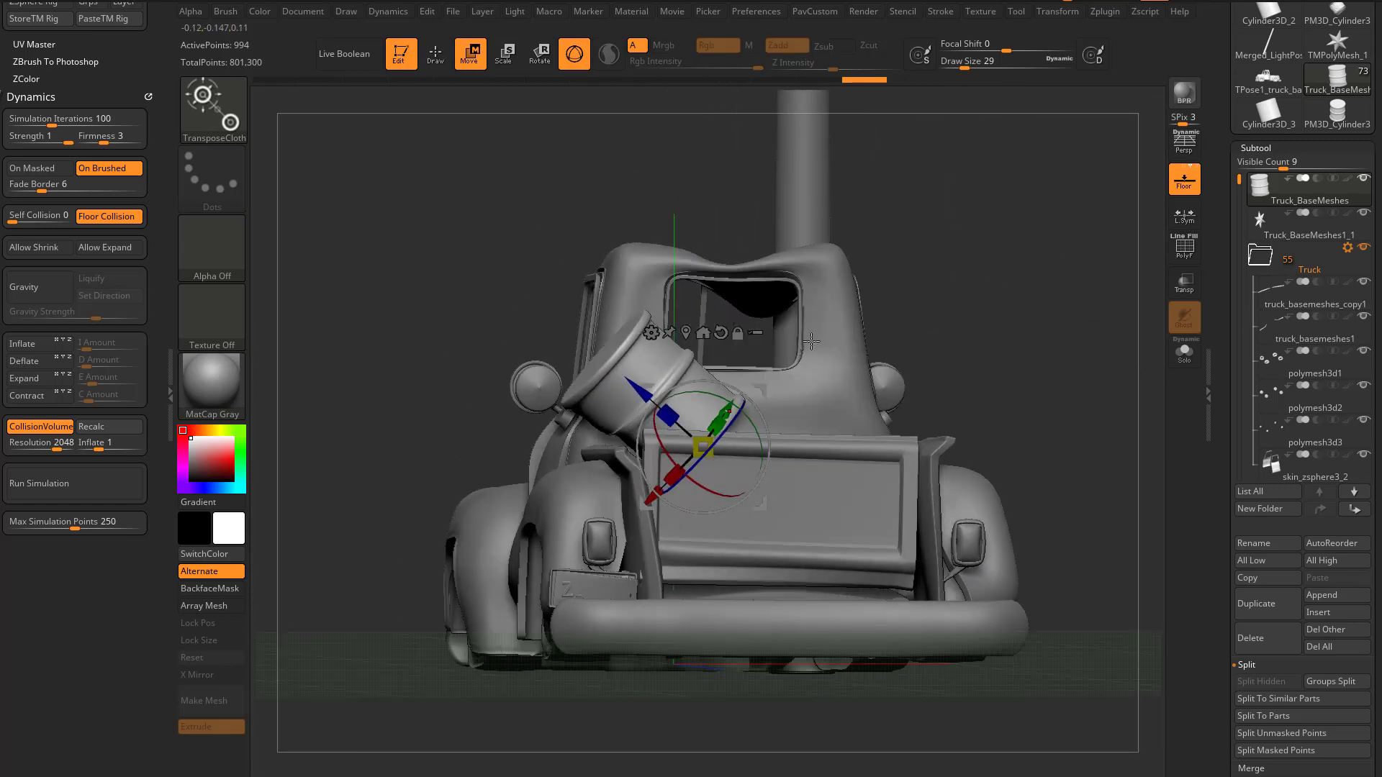
# Pull the barrel off the truck, crush it into the floor beside it, and inspect the dents.
pyautogui.moveTo(759, 386); pyautogui.dragTo(500, 329)
pyautogui.keyDown('alt'); pyautogui.moveTo(515, 244); pyautogui.dragTo(724, 203); pyautogui.keyUp('alt')
pyautogui.moveTo(715, 318); pyautogui.dragTo(476, 443)
pyautogui.keyDown('alt'); pyautogui.moveTo(503, 359); pyautogui.dragTo(624, 298); pyautogui.keyUp('alt')
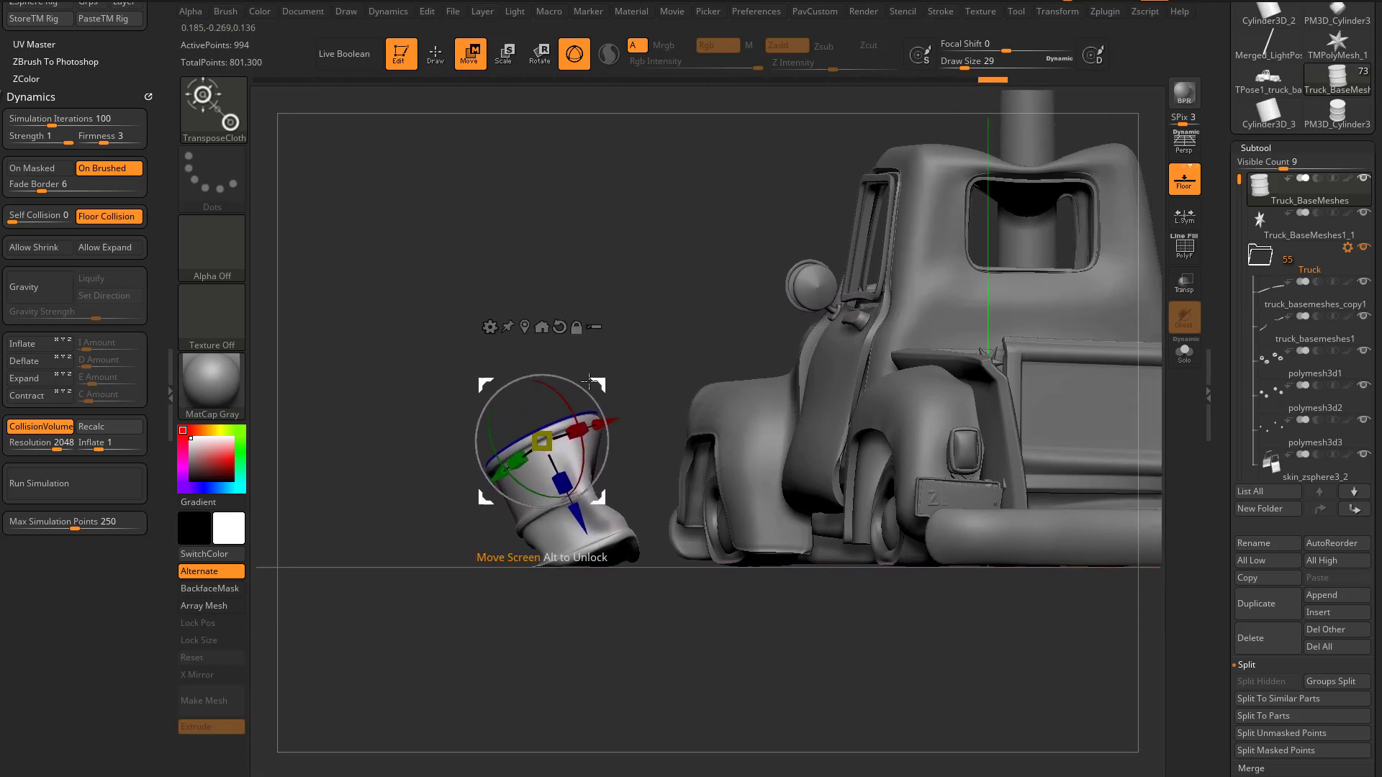
pyautogui.moveTo(590, 389)
pyautogui.mouseDown()
pyautogui.moveTo(565, 342)
pyautogui.moveTo(493, 367)
pyautogui.moveTo(413, 441)
pyautogui.moveTo(411, 470)
pyautogui.mouseUp()
pyautogui.press('q')
pyautogui.moveTo(497, 362); pyautogui.dragTo(786, 454)
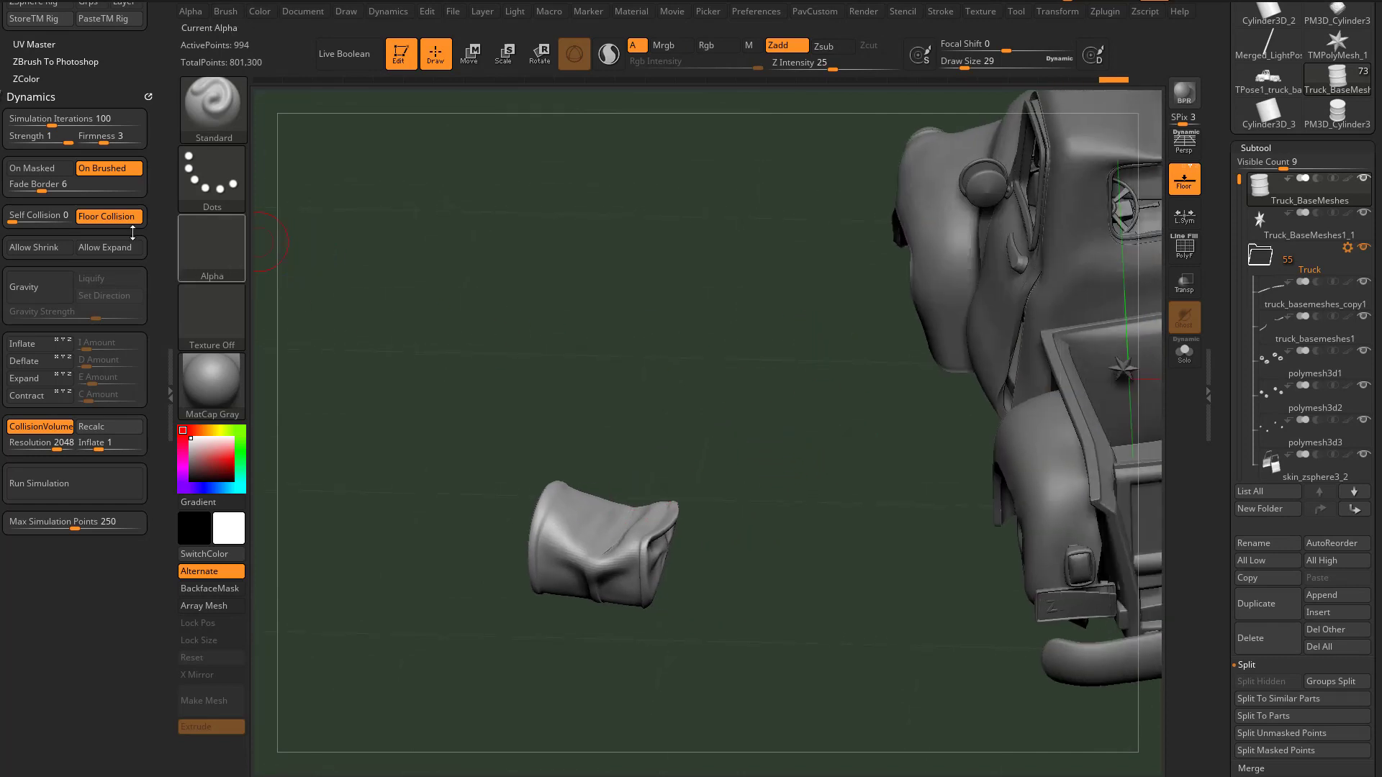
# Undo the crushing moves until the barrel is back in its undented, tilted state over the truck bed.
pyautogui.hotkey('ctrl', 'z')
pyautogui.hotkey('ctrl', 'z')
pyautogui.hotkey('ctrl', 'z')
pyautogui.hotkey('ctrl', 'z')
pyautogui.hotkey('ctrl', 'z')
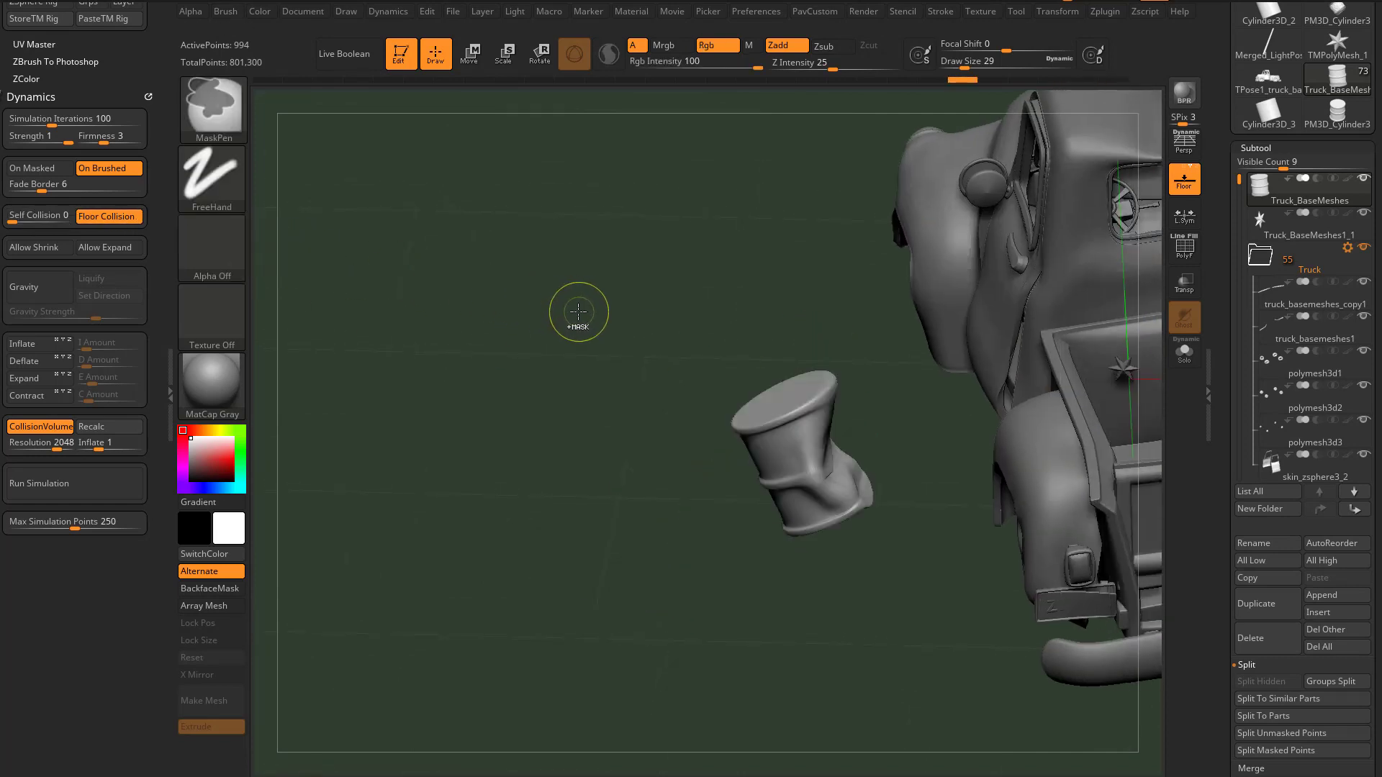
pyautogui.moveTo(564, 434); pyautogui.dragTo(431, 504)
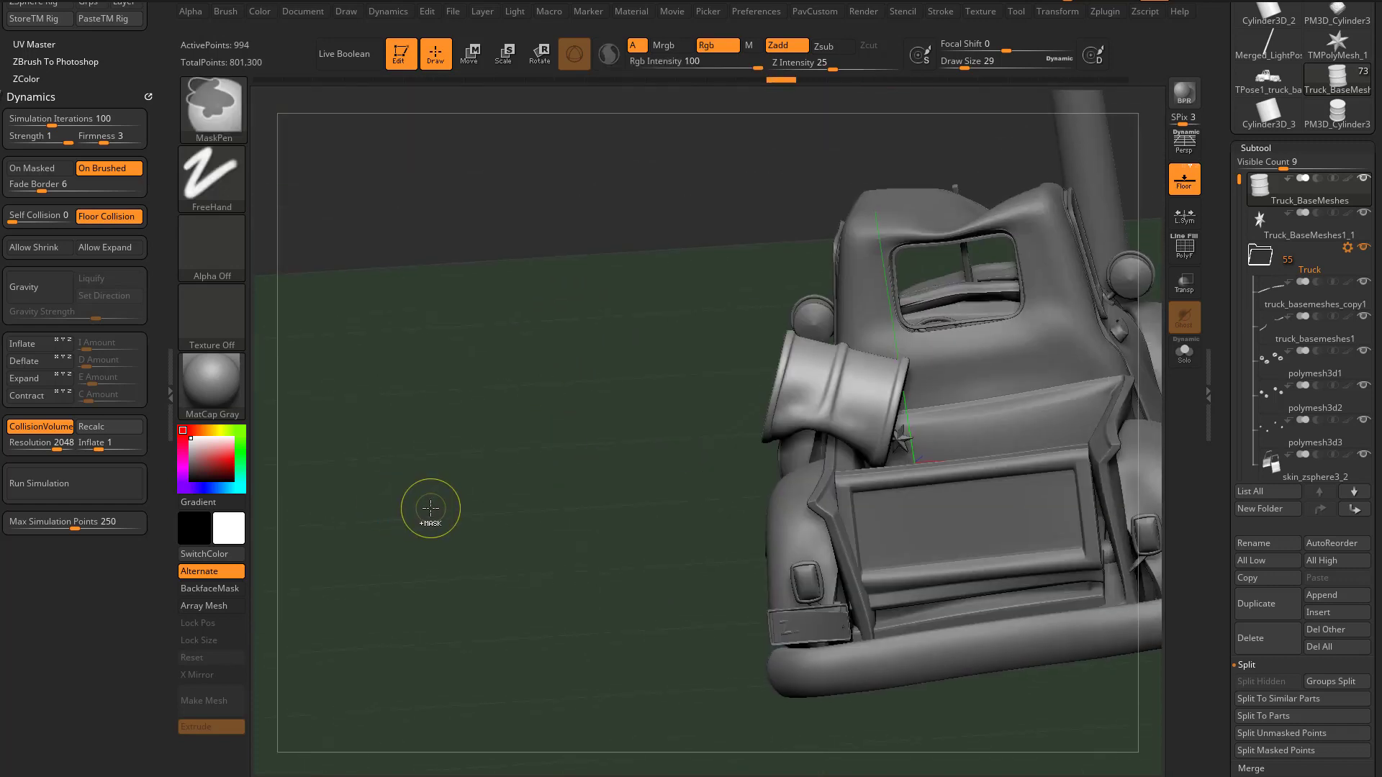
pyautogui.moveTo(473, 516); pyautogui.dragTo(380, 530)
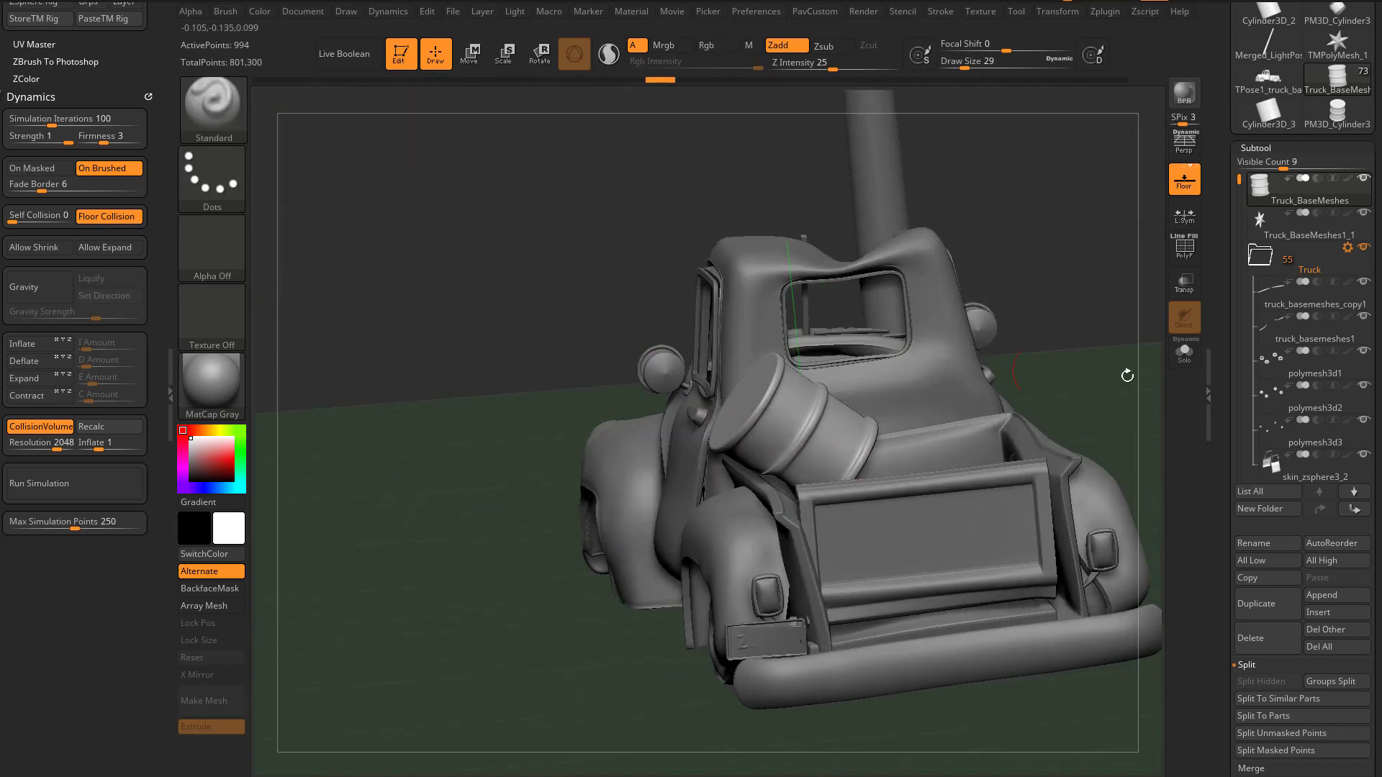
# Set the barrel's SmoothSubdiv to 0 in Dynamic Subdiv and show its polyframe to inspect the mesh density.
pyautogui.moveTo(1222, 436); pyautogui.dragTo(1213, 233)
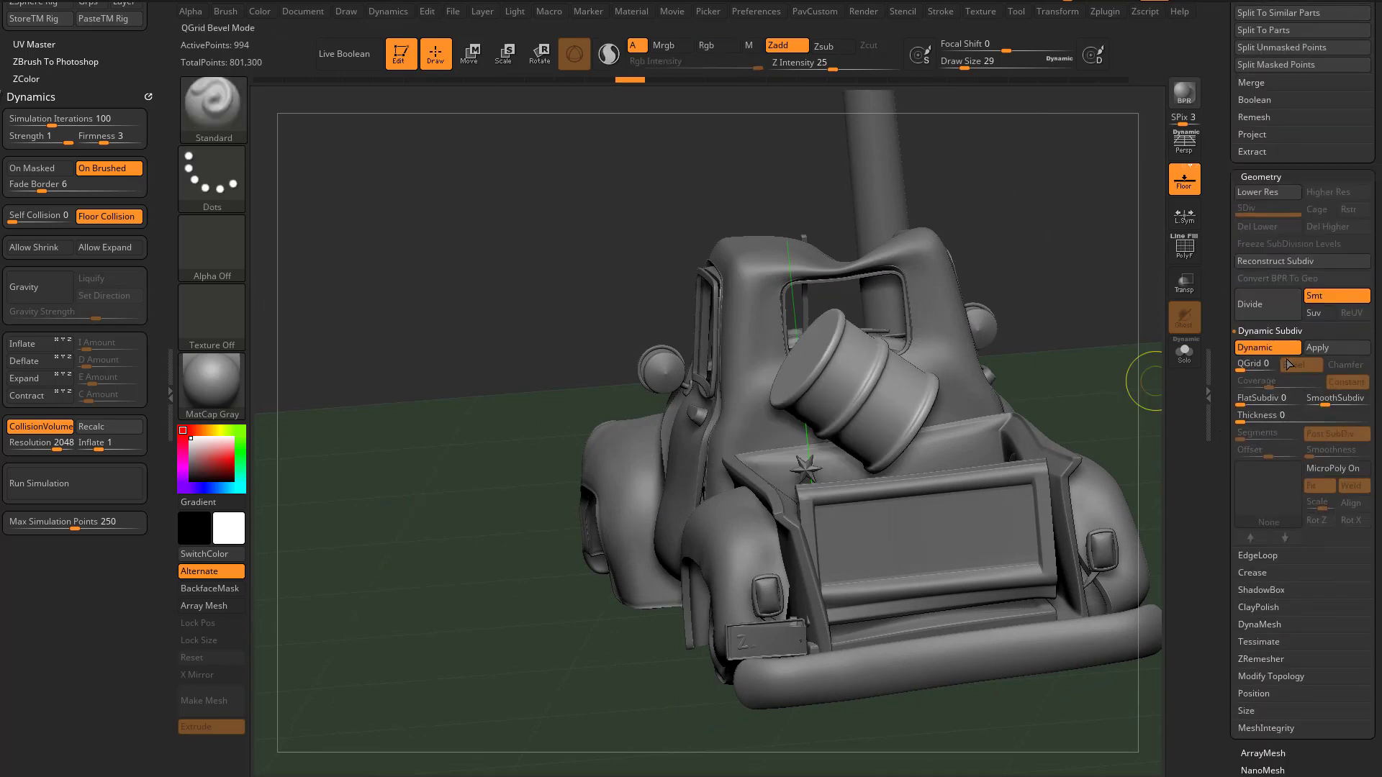
pyautogui.moveTo(1311, 402); pyautogui.dragTo(1304, 402)
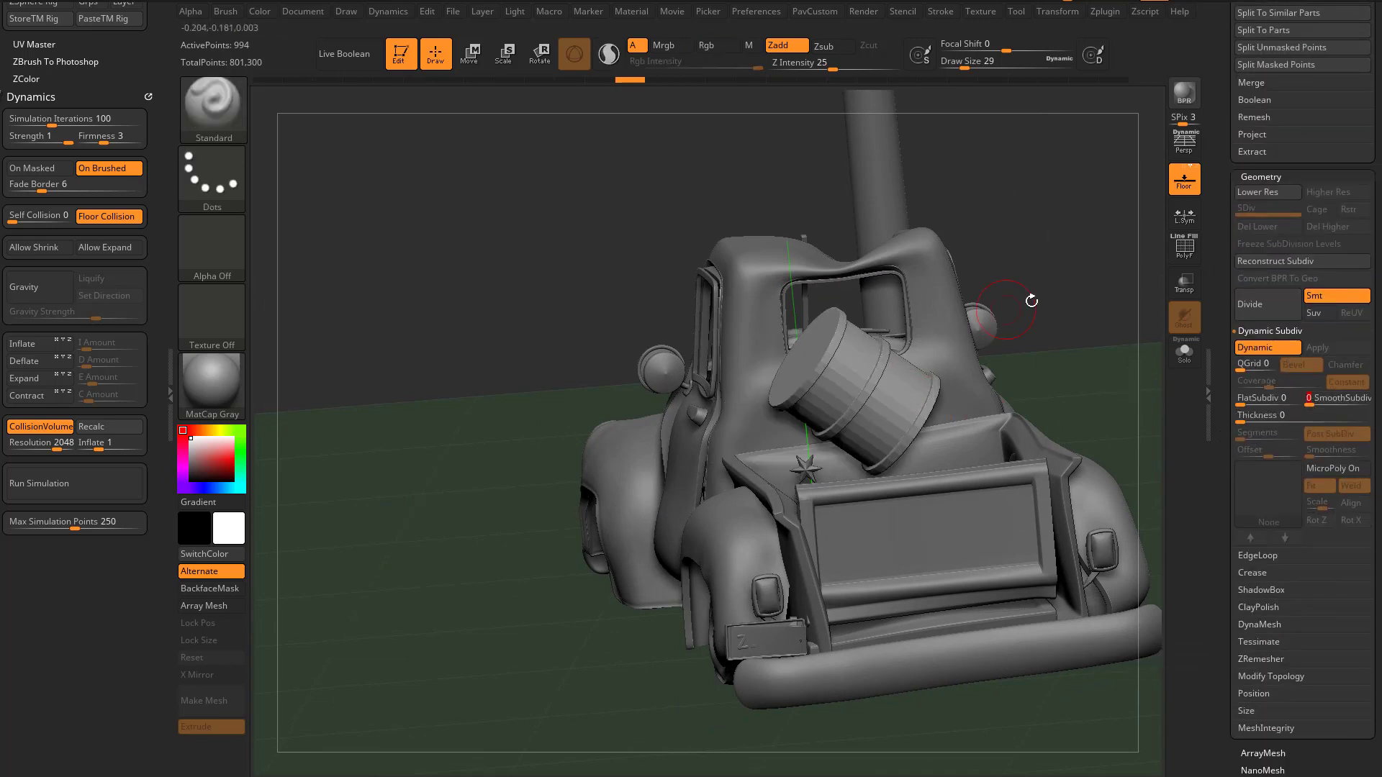
pyautogui.hotkey('shift', 'f')
pyautogui.moveTo(1034, 299); pyautogui.dragTo(1065, 333)
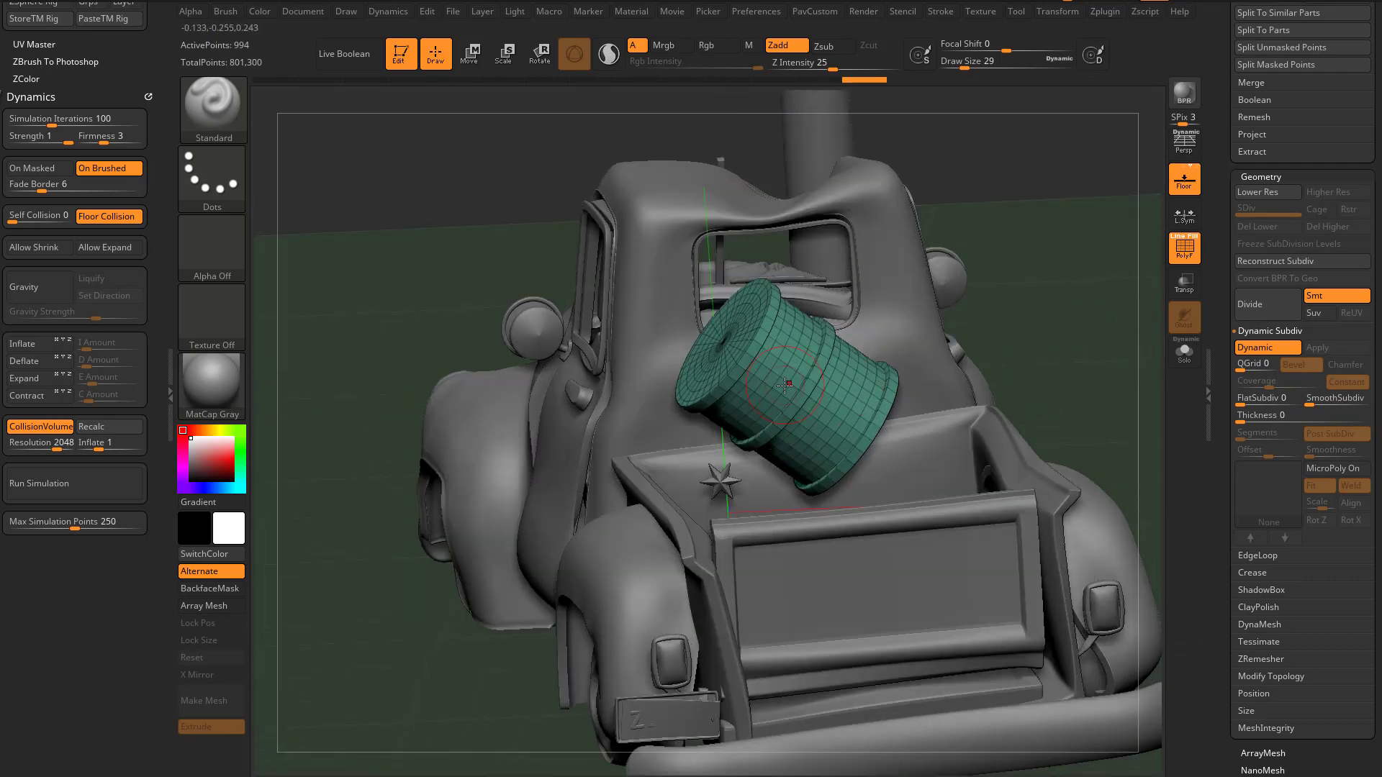
pyautogui.moveTo(1024, 318); pyautogui.dragTo(1127, 302)
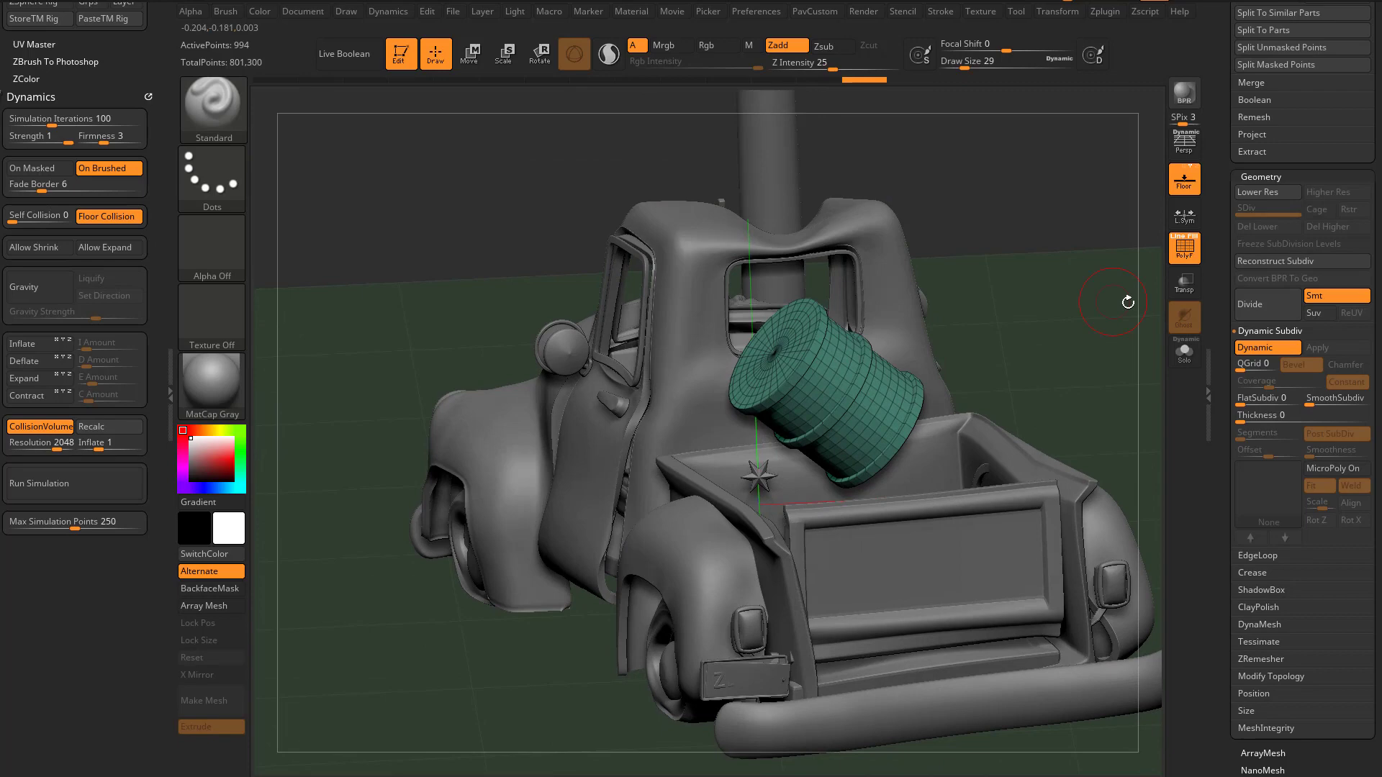
# Divide the barrel mesh once and return it to subdivision level 1.
pyautogui.click(1262, 304)
pyautogui.click(1251, 213)
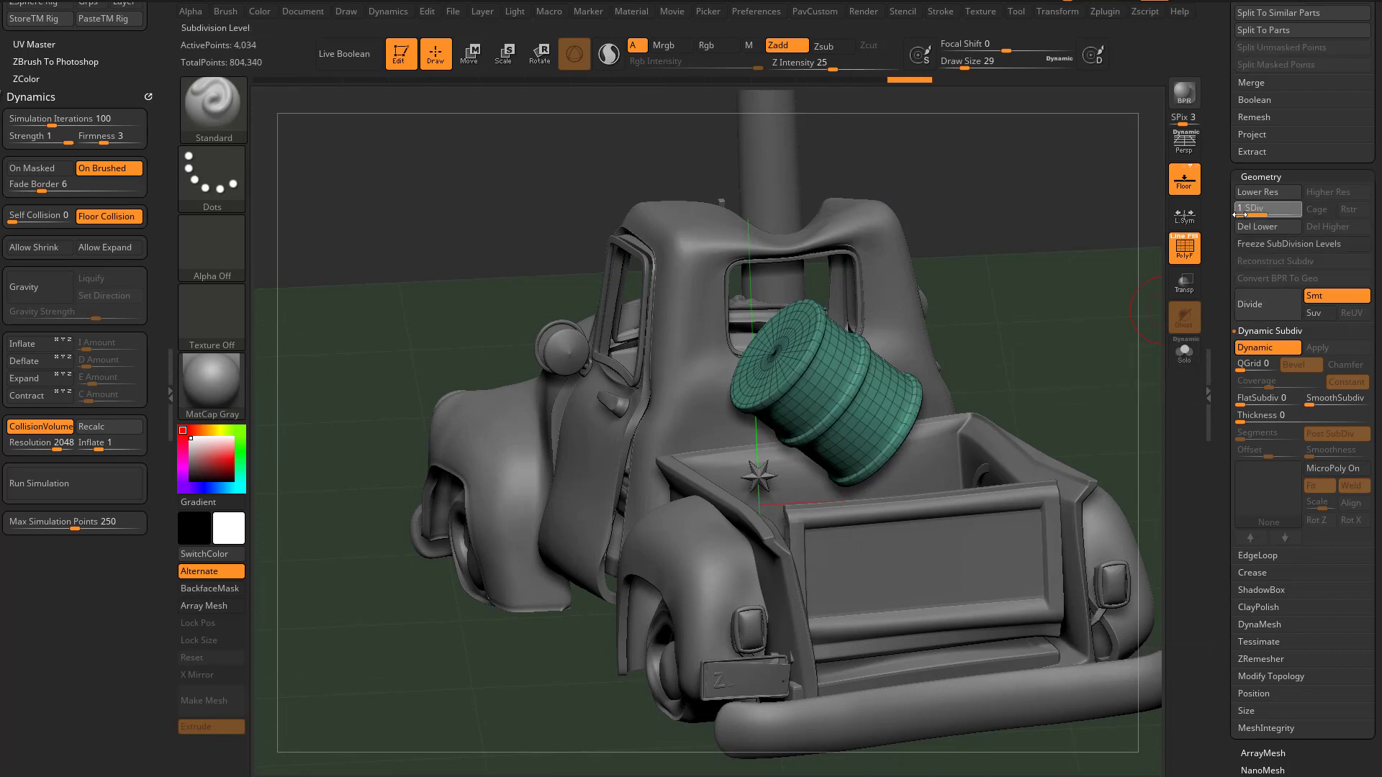
pyautogui.moveTo(1080, 294); pyautogui.dragTo(1022, 329)
# Move the barrel off the truck and crush it against the floor with Self Collision set to 2, undoing unwanted pushes.
pyautogui.press('w')
pyautogui.moveTo(889, 390); pyautogui.dragTo(614, 614)
pyautogui.hotkey('ctrl', 'z')
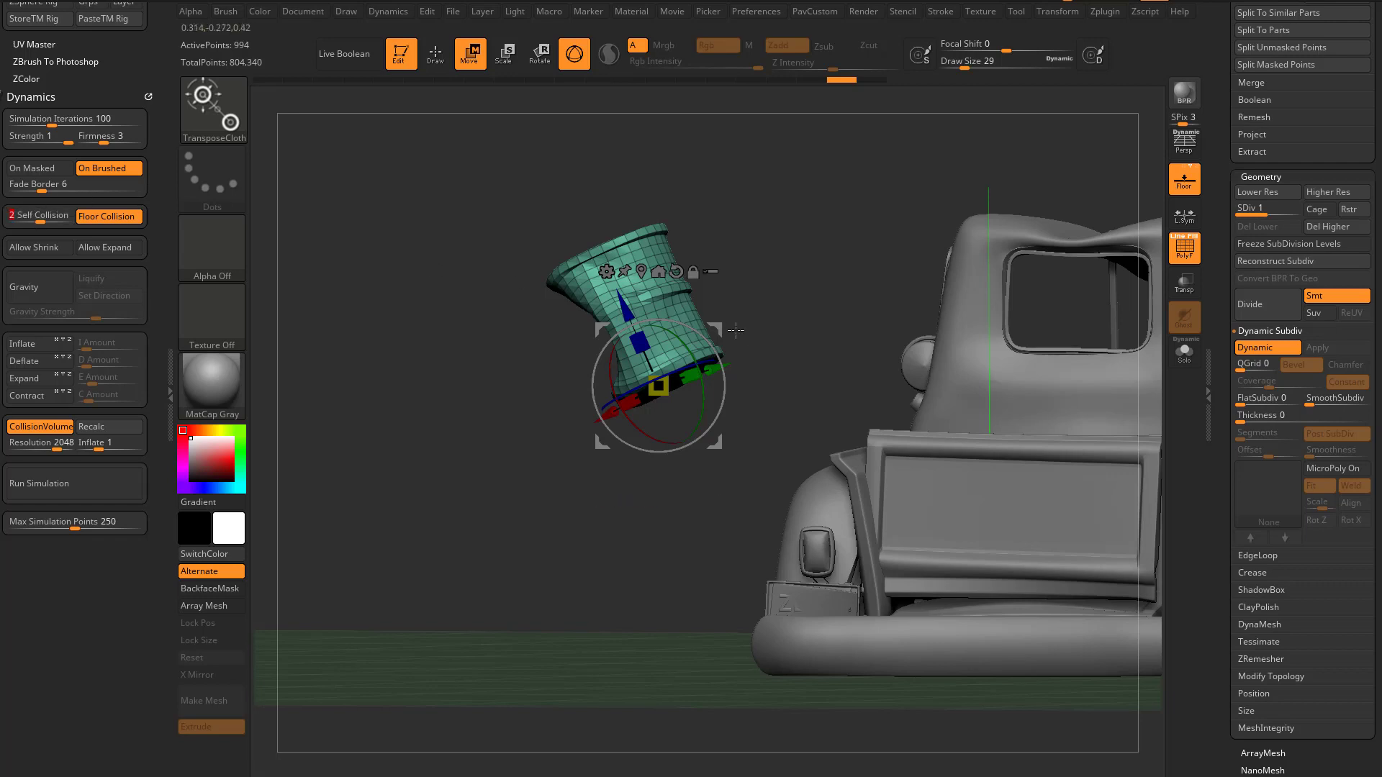
pyautogui.moveTo(715, 329)
pyautogui.mouseDown()
pyautogui.moveTo(626, 604)
pyautogui.moveTo(630, 573)
pyautogui.mouseUp()
pyautogui.hotkey('ctrl', 'z')
pyautogui.hotkey('ctrl', 'z')
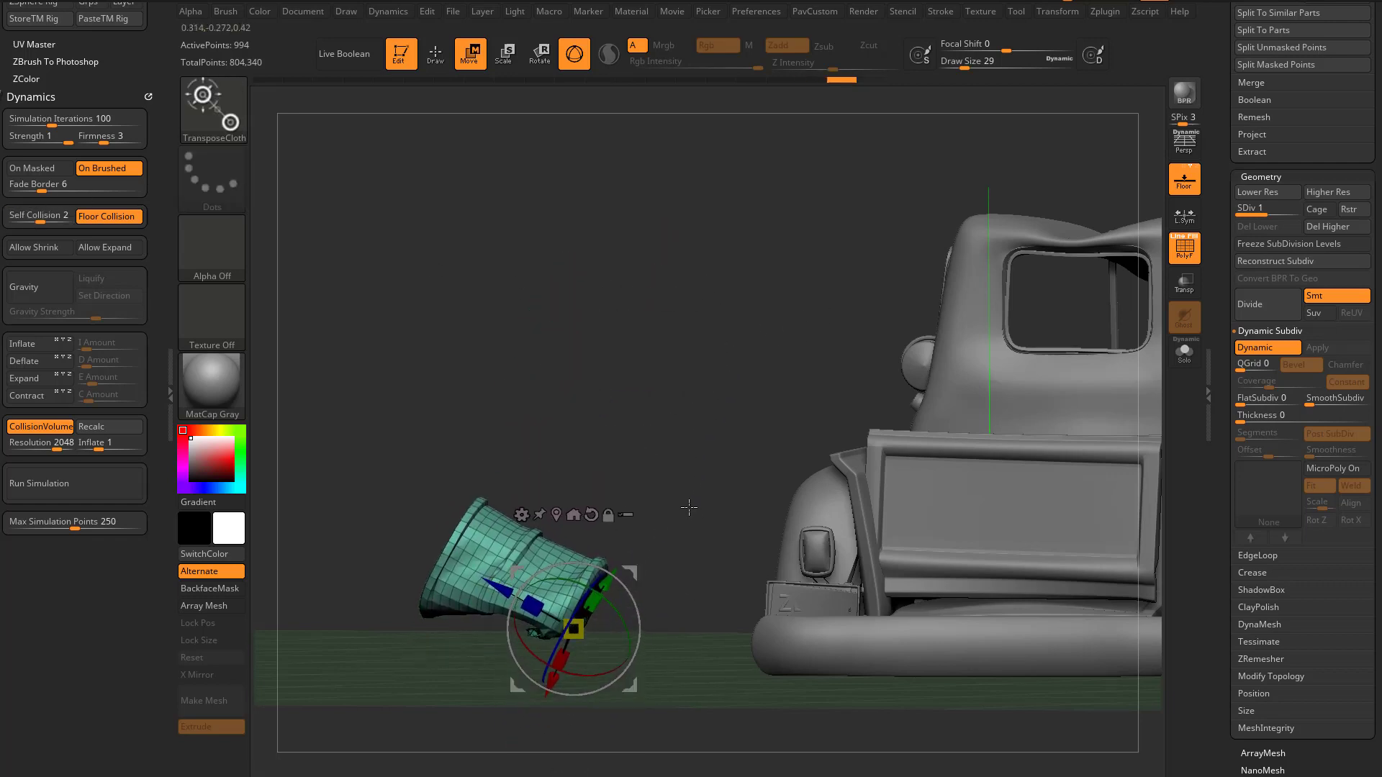
# Hide the polyframe and set SmoothSubdiv to 2 on the crushed barrel.
pyautogui.press('q')
pyautogui.moveTo(648, 448)
pyautogui.mouseDown()
pyautogui.moveTo(947, 411)
pyautogui.moveTo(1151, 288)
pyautogui.mouseUp()
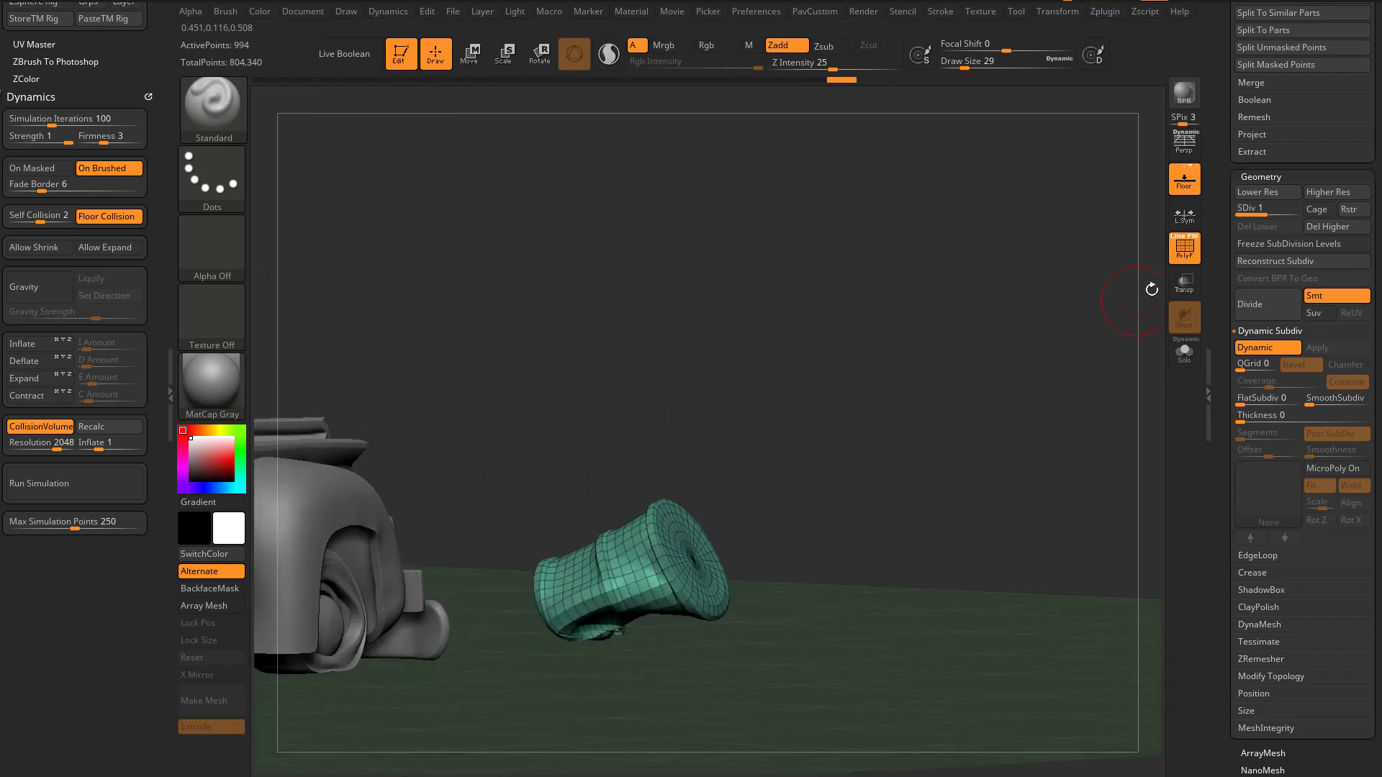
pyautogui.click(1199, 240)
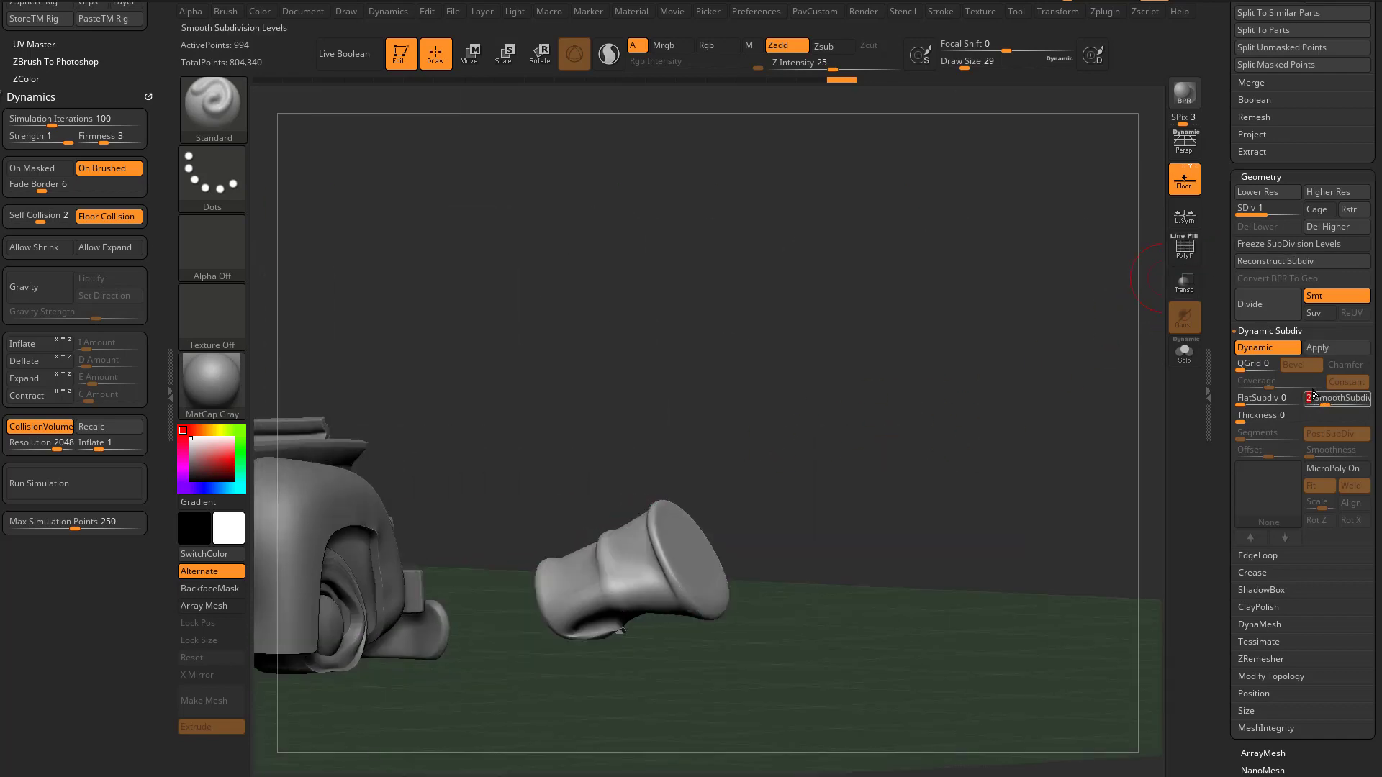
pyautogui.moveTo(929, 418); pyautogui.dragTo(941, 337)
# Duplicate the barrel without its subdivision levels, then rotate the copy about -118 degrees and crush it into the floor beside the truck.
pyautogui.press('w')
pyautogui.keyDown('ctrl'); pyautogui.moveTo(815, 402); pyautogui.dragTo(864, 392); pyautogui.keyUp('ctrl')
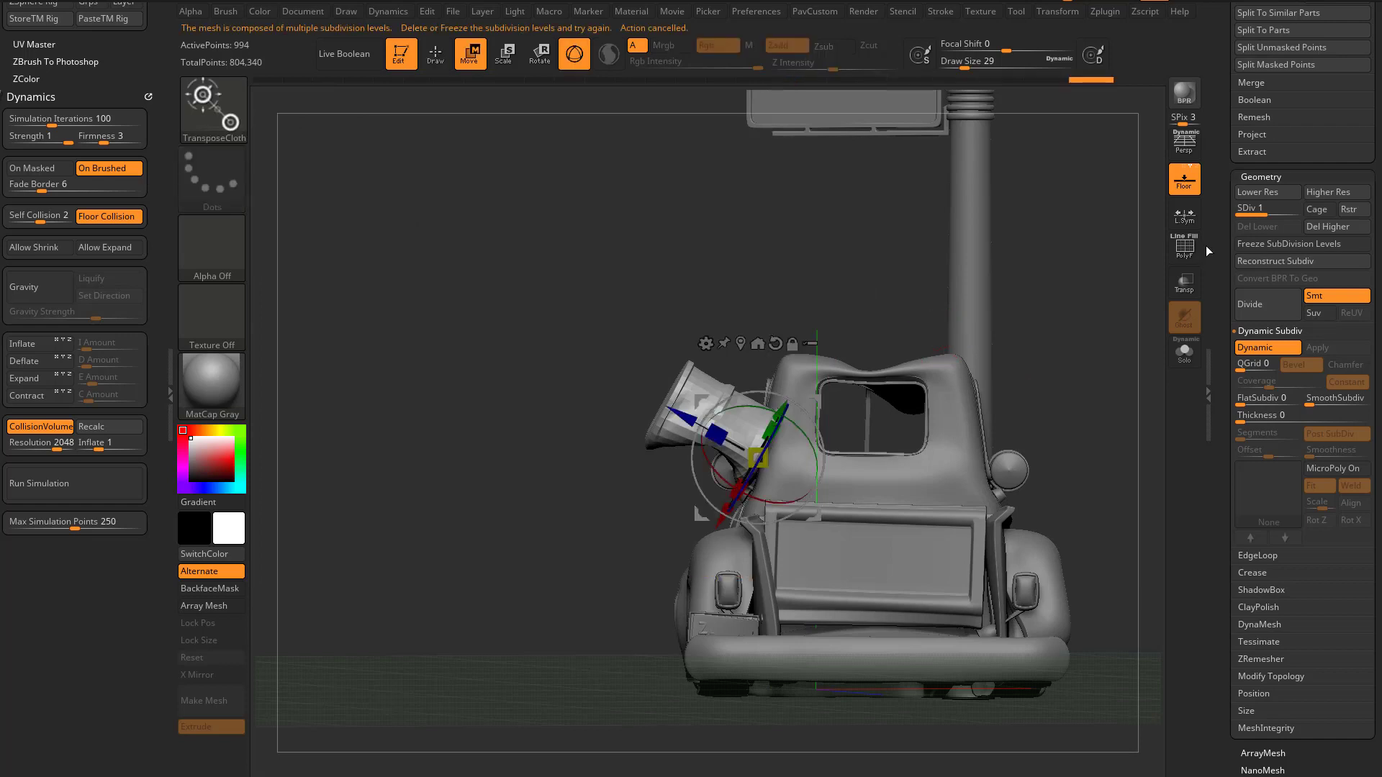
pyautogui.moveTo(1056, 377); pyautogui.dragTo(552, 759)
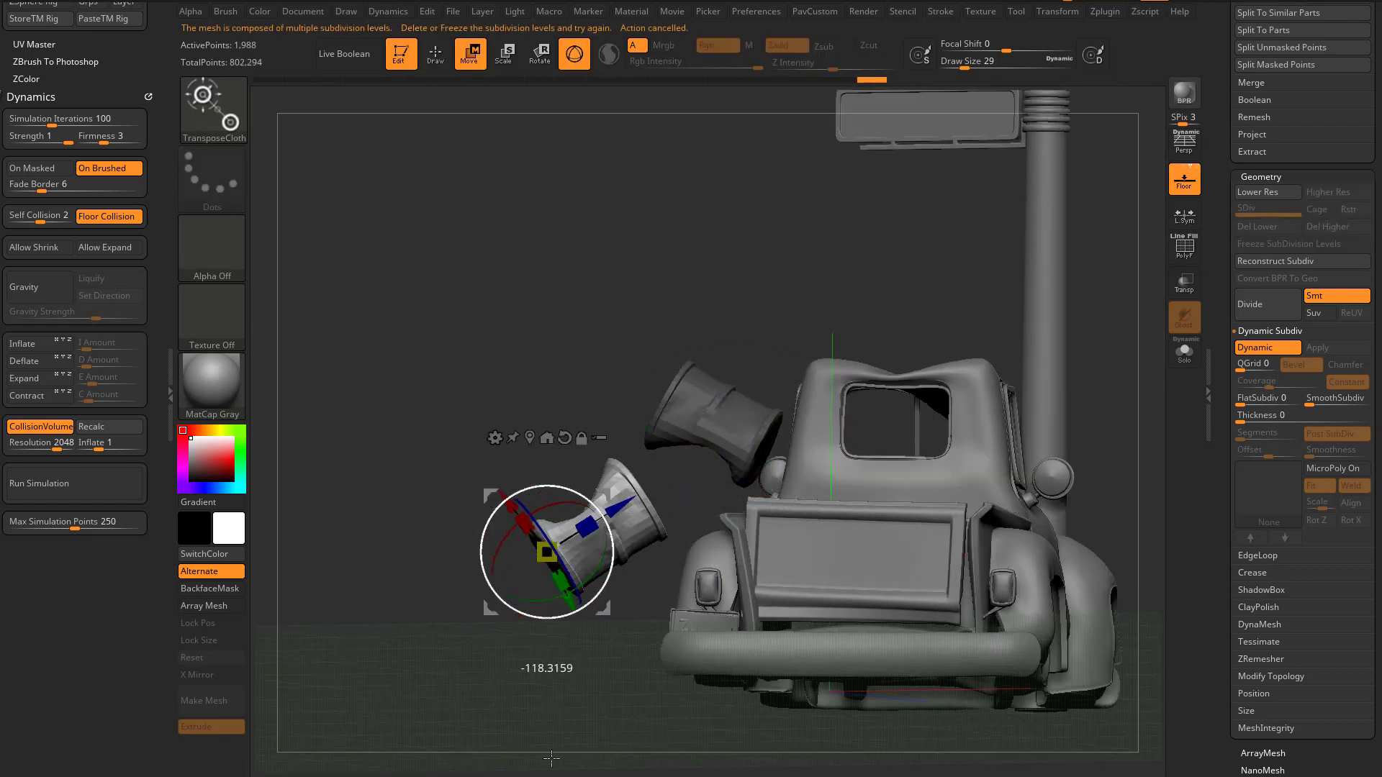
pyautogui.moveTo(618, 478); pyautogui.dragTo(498, 582)
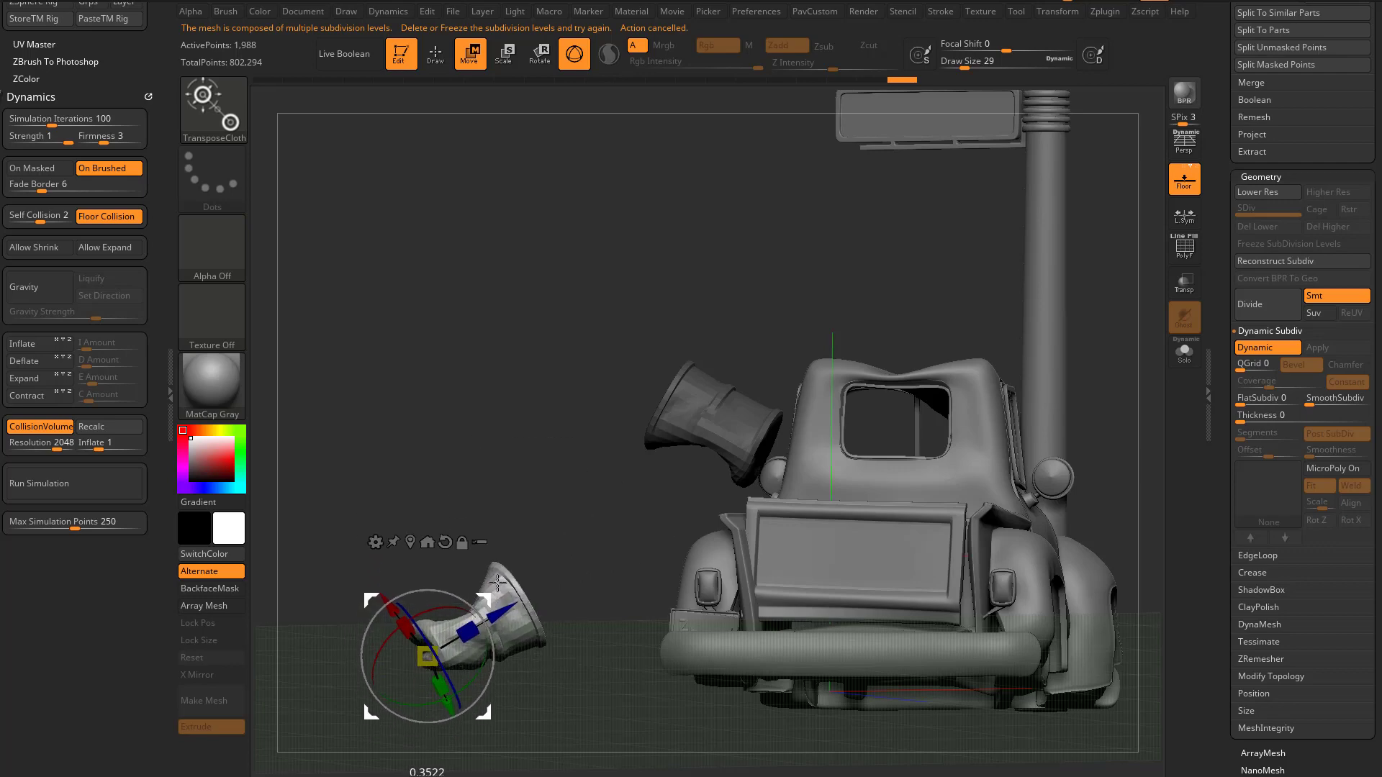
# Split the crushed barrel copy into its own subtool with Groups Split and inspect both barrels.
pyautogui.moveTo(1102, 266); pyautogui.dragTo(1131, 360)
pyautogui.moveTo(1215, 234); pyautogui.dragTo(1210, 383)
pyautogui.moveTo(1074, 268)
pyautogui.mouseDown()
pyautogui.moveTo(1070, 331)
pyautogui.moveTo(1078, 317)
pyautogui.moveTo(1036, 323)
pyautogui.moveTo(967, 386)
pyautogui.mouseUp()
pyautogui.press('q')
pyautogui.press('2')
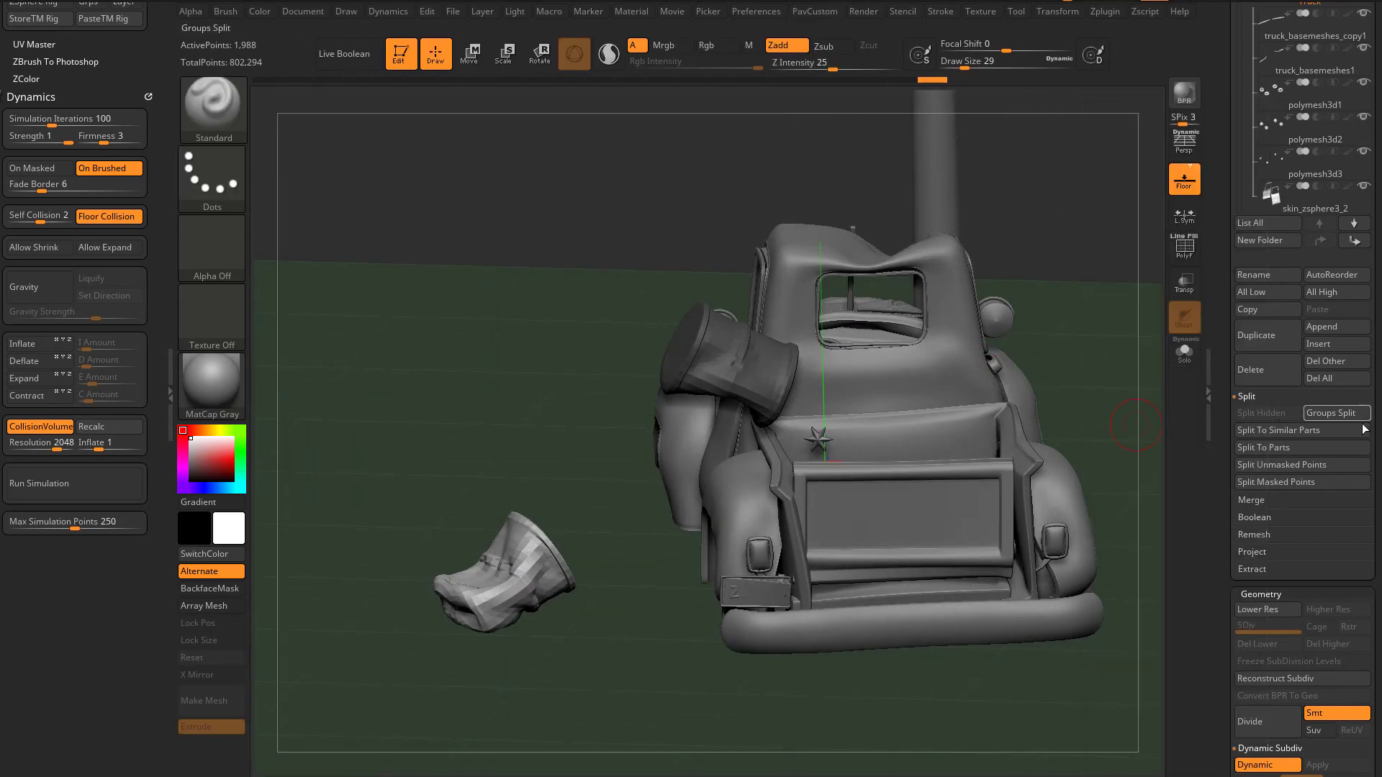
pyautogui.scroll(-5, 1364, 430)
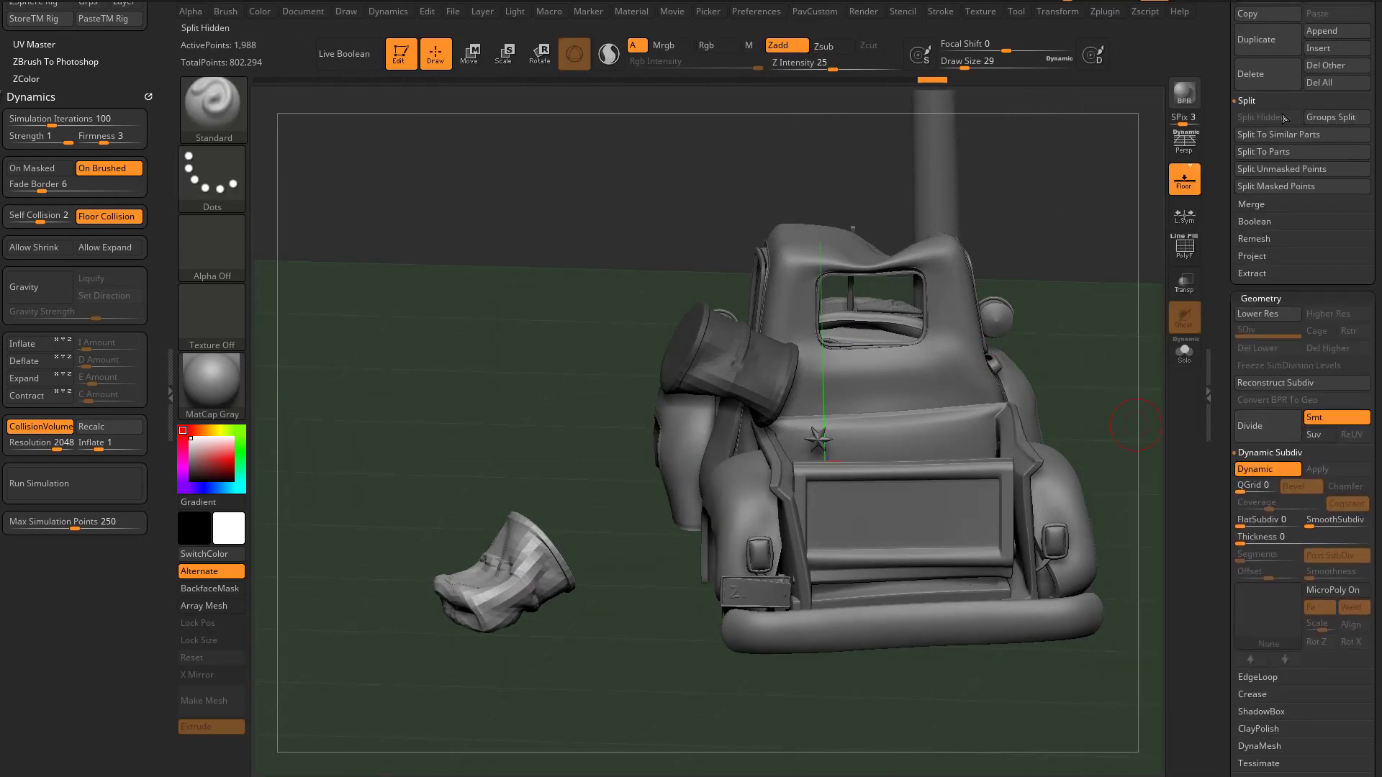
pyautogui.click(1323, 116)
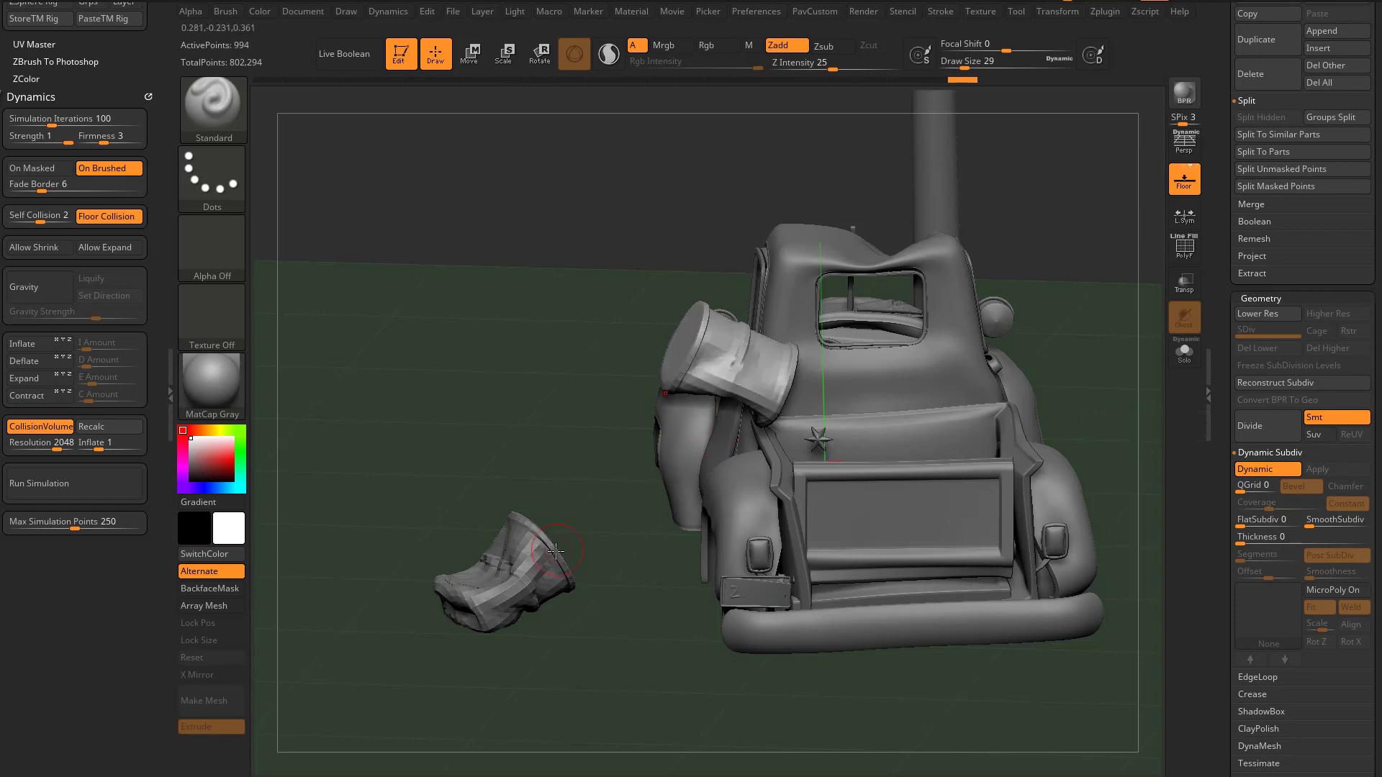
pyautogui.keyDown('alt'); pyautogui.click(792, 323); pyautogui.keyUp('alt')
pyautogui.moveTo(602, 356); pyautogui.dragTo(1081, 376)
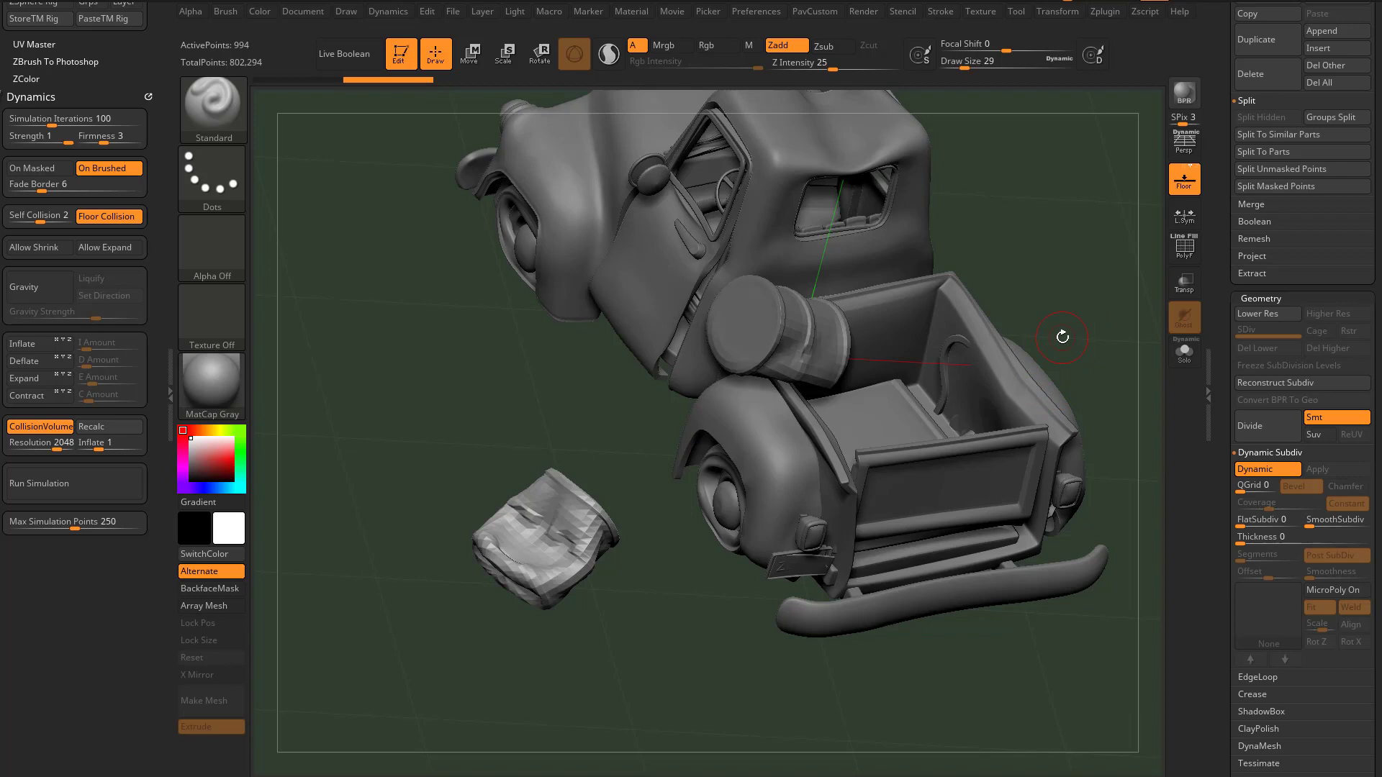
# Switch to the browser and show the ArtStation page with the ZBrush 2021 timelapse demos.
pyautogui.hotkey('alt', 'Tab')
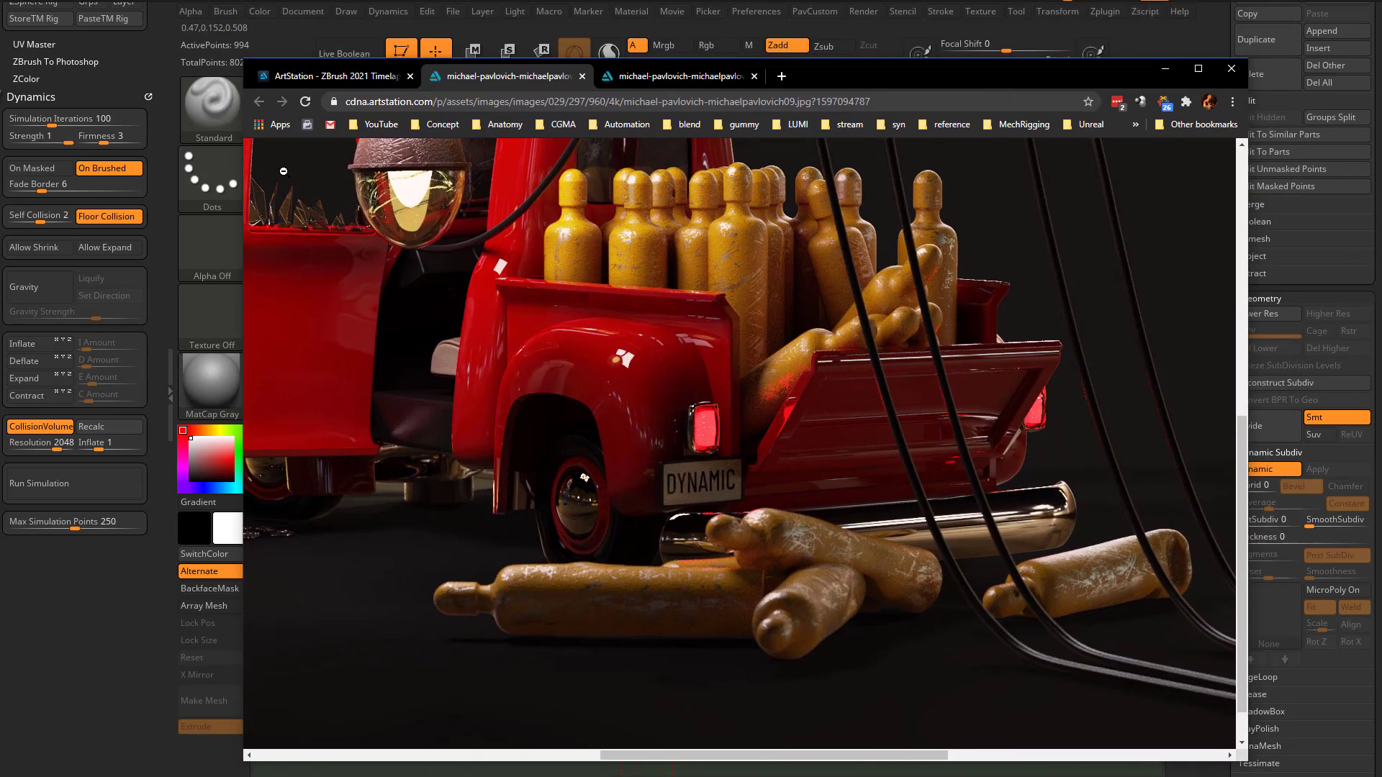
pyautogui.click(329, 77)
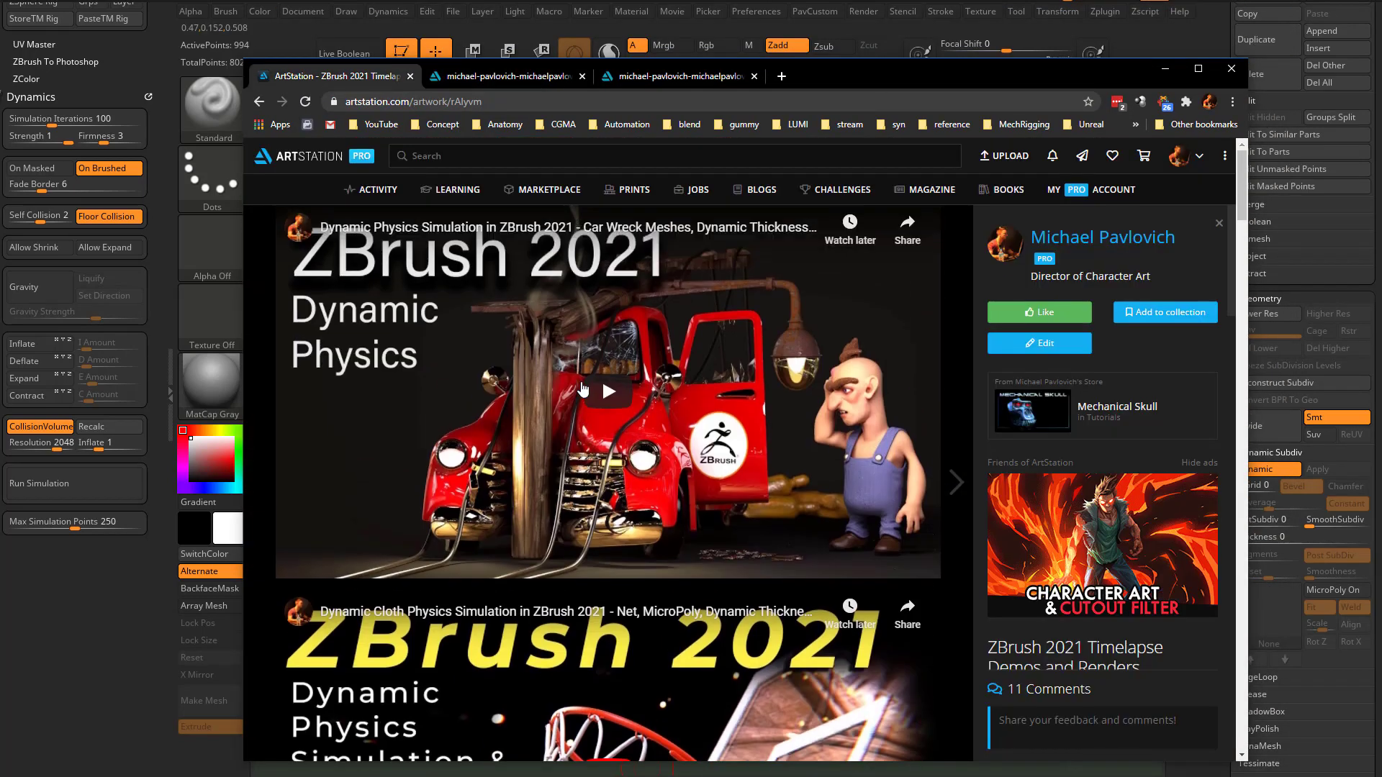
# Play the car wreck physics video from about 0:25, pause it, and switch back to ZBrush.
pyautogui.click(605, 393)
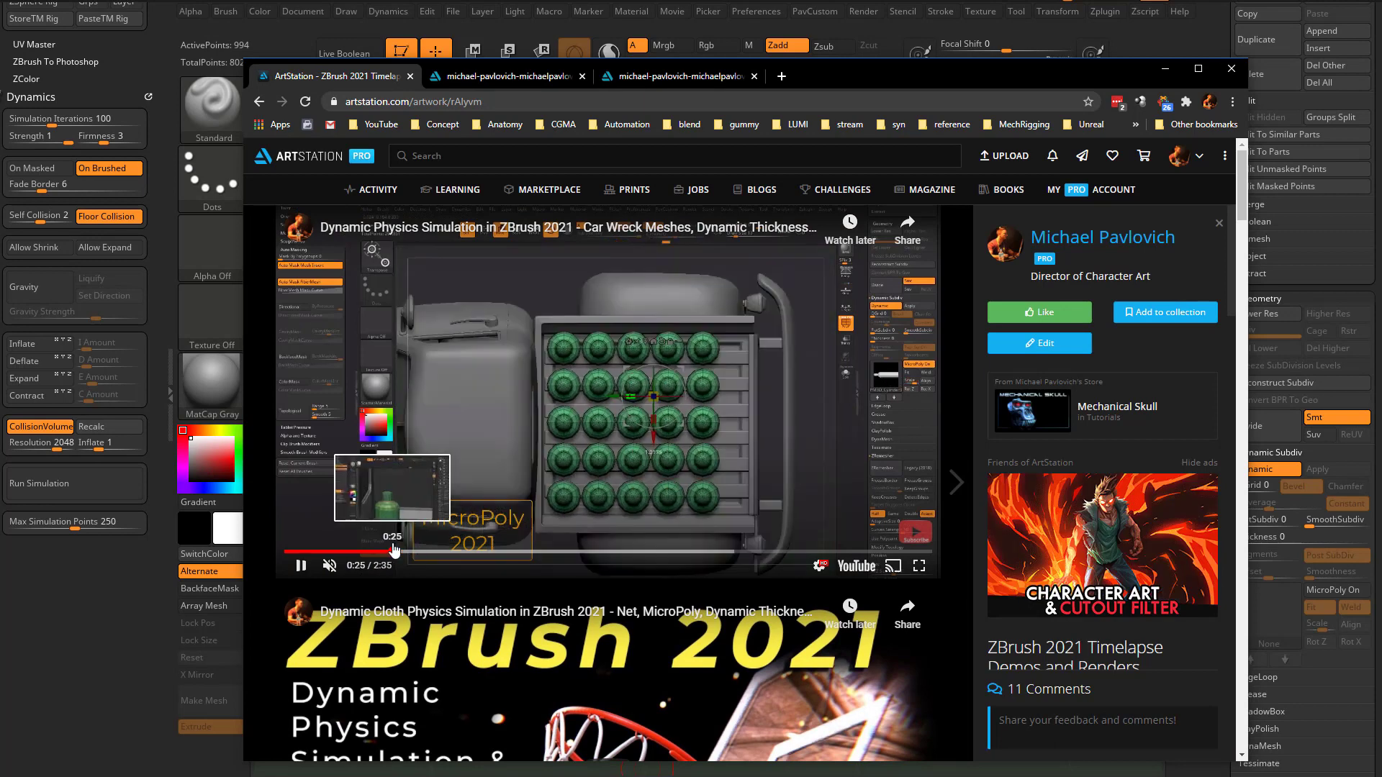
pyautogui.click(394, 552)
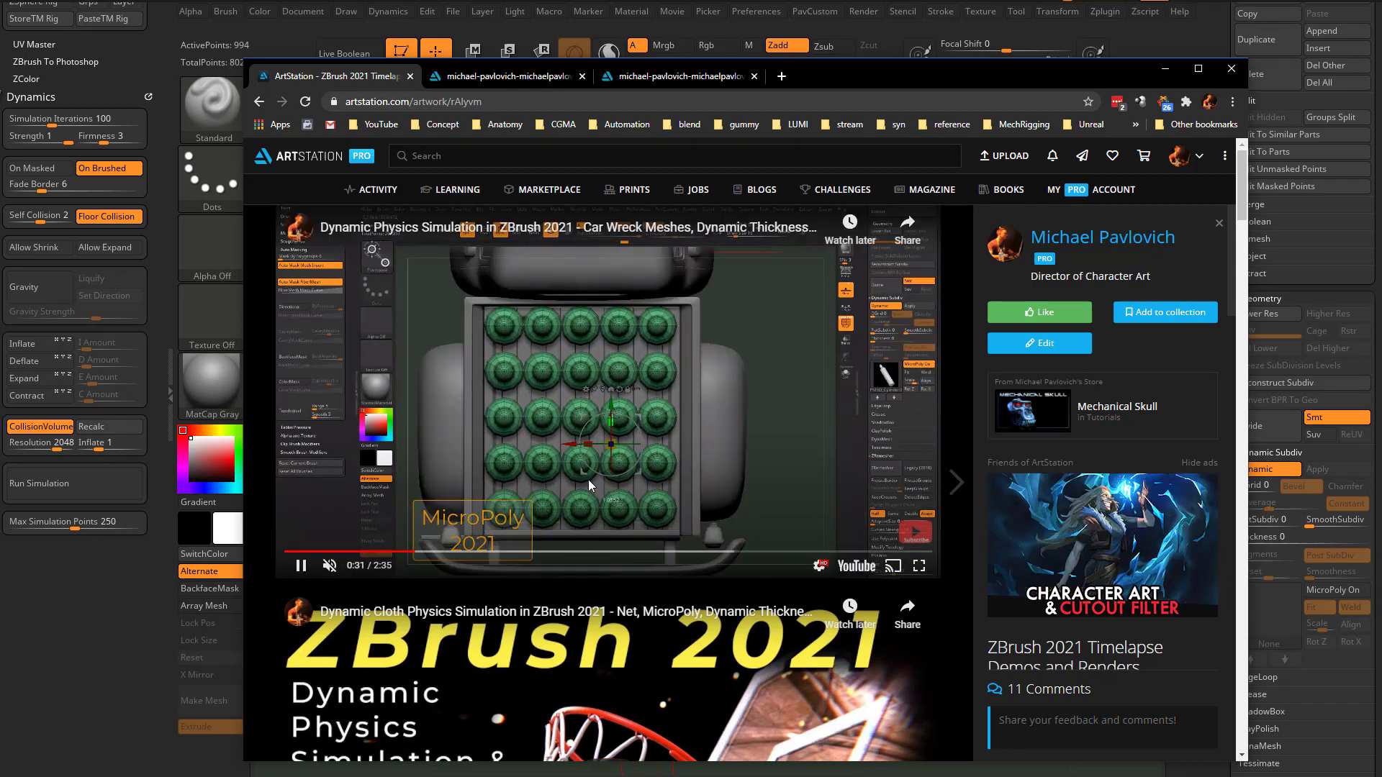
pyautogui.click(300, 567)
pyautogui.hotkey('alt', 'Tab')
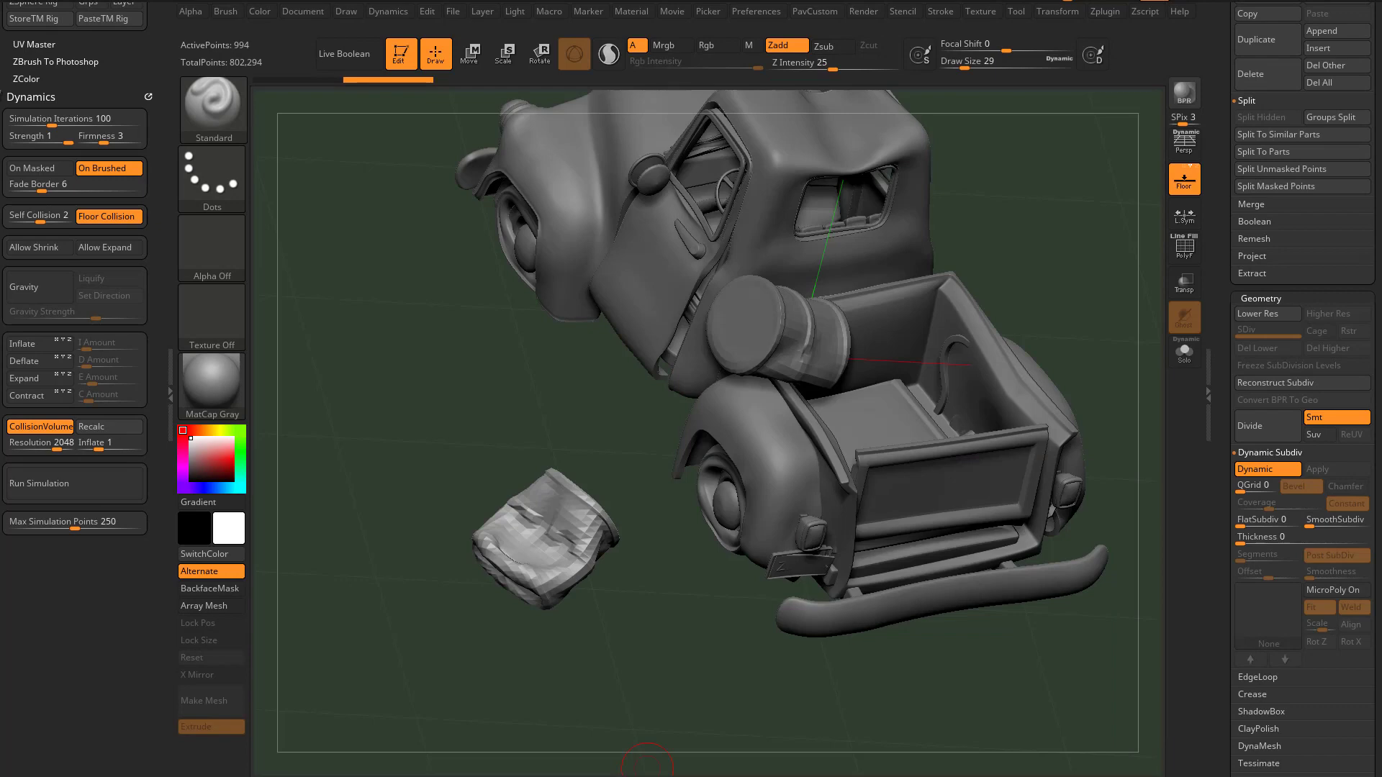
# Select the crushed barrel on the floor beside the truck, adjust its SmoothSubdiv and apply the dynamic subdivision as real geometry.
pyautogui.moveTo(1103, 241); pyautogui.dragTo(1043, 162)
pyautogui.keyDown('alt'); pyautogui.click(787, 349); pyautogui.keyUp('alt')
pyautogui.moveTo(1080, 279); pyautogui.dragTo(1152, 364)
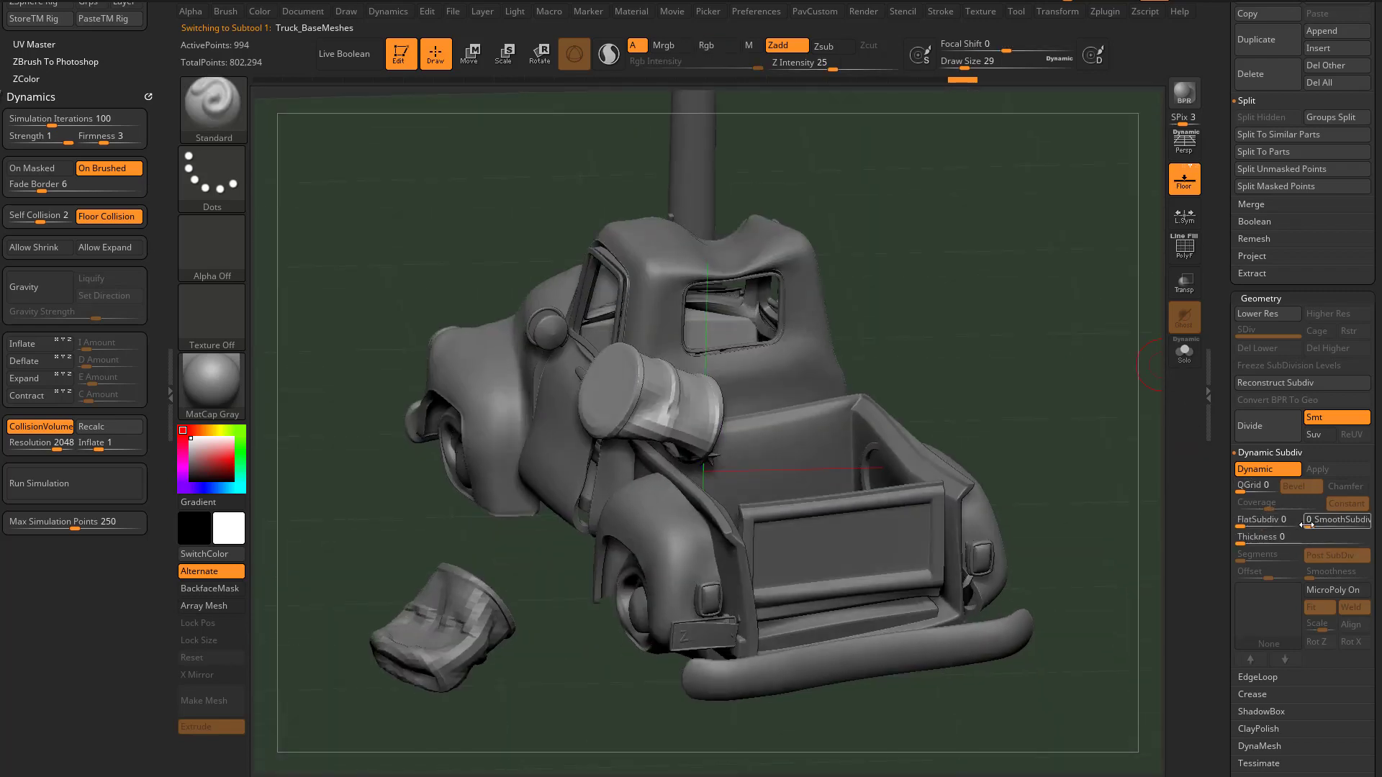
pyautogui.moveTo(1082, 396); pyautogui.dragTo(1122, 395)
pyautogui.keyDown('alt'); pyautogui.click(468, 625); pyautogui.keyUp('alt')
pyautogui.moveTo(856, 440); pyautogui.dragTo(1080, 425)
pyautogui.click(1328, 521)
pyautogui.moveTo(1005, 517); pyautogui.dragTo(1017, 485)
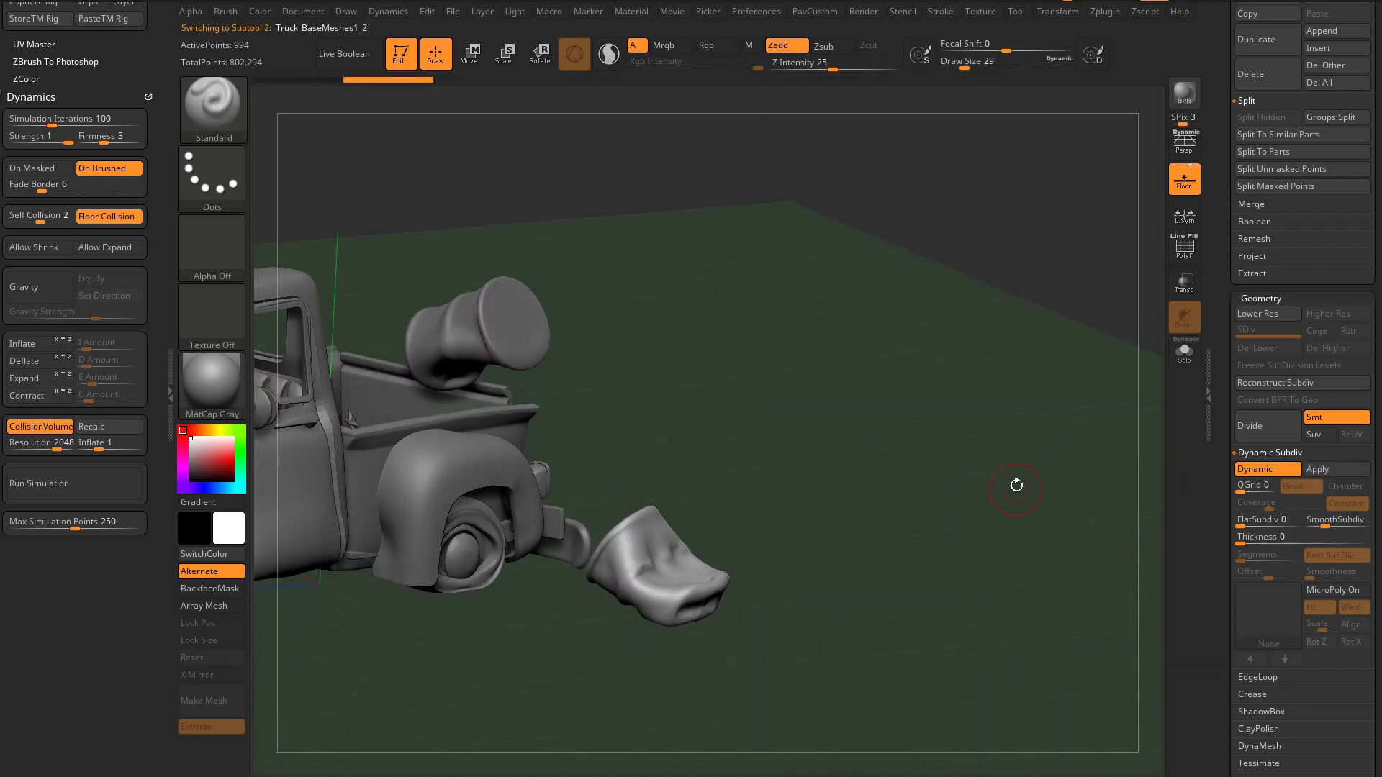
pyautogui.click(1323, 470)
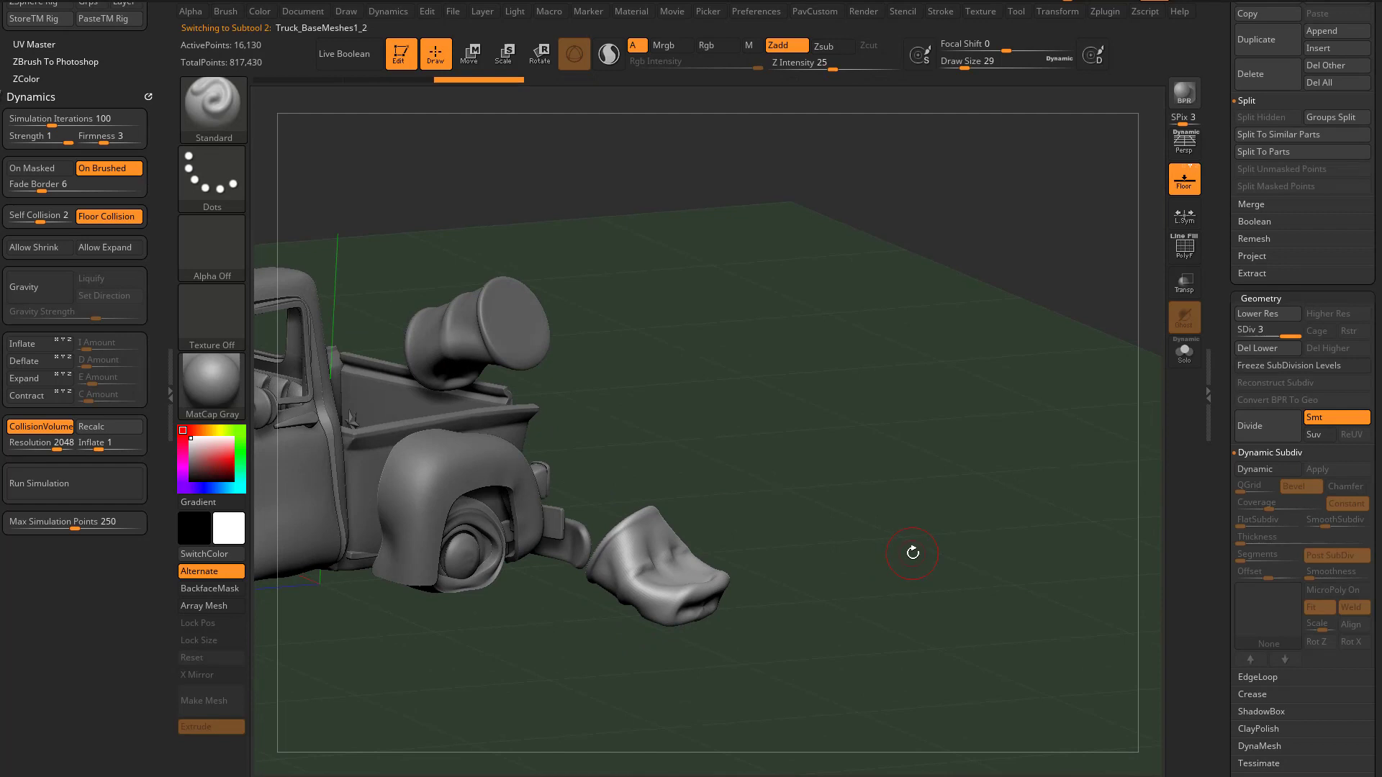
# Run the Enhance Details macro on the crushed floor barrel.
pyautogui.moveTo(949, 464); pyautogui.dragTo(965, 513)
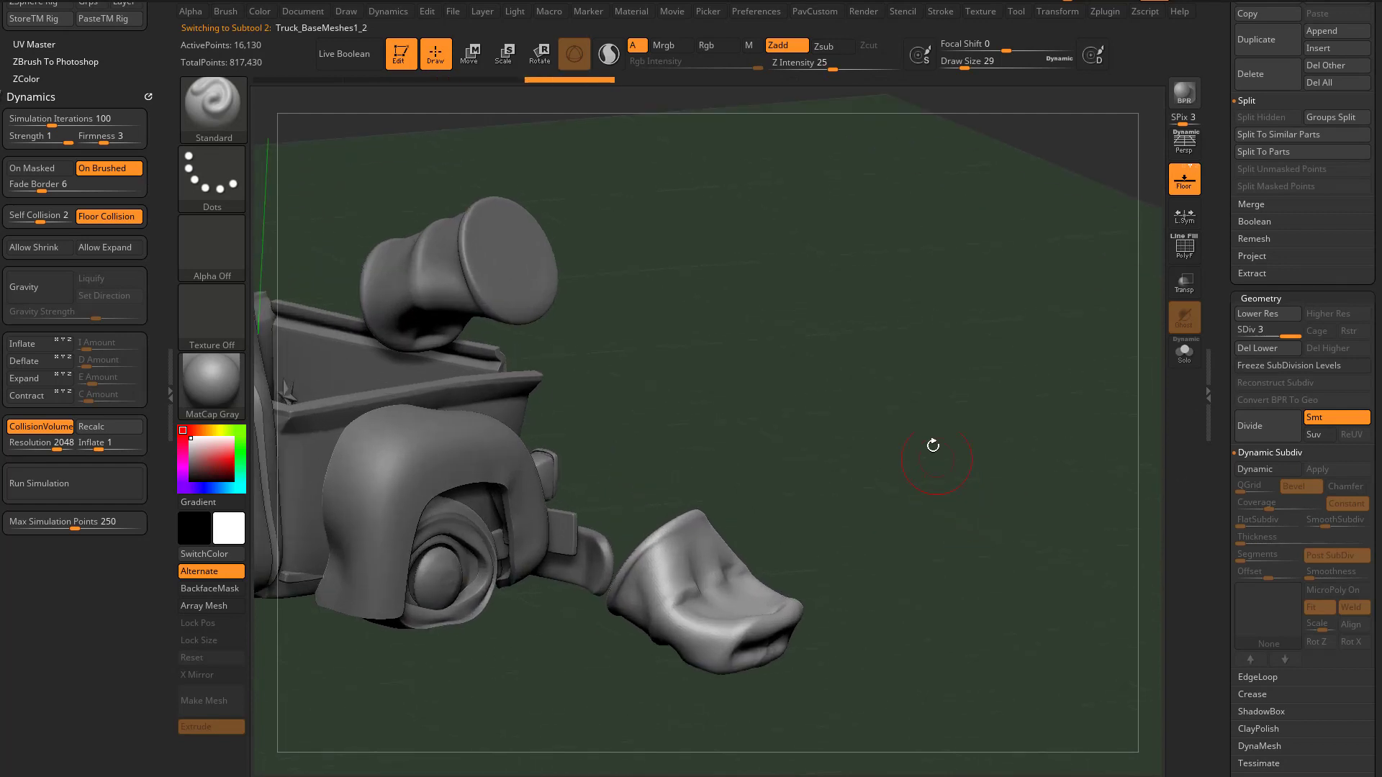
pyautogui.keyDown('shift'); pyautogui.click(549, 13); pyautogui.keyUp('shift')
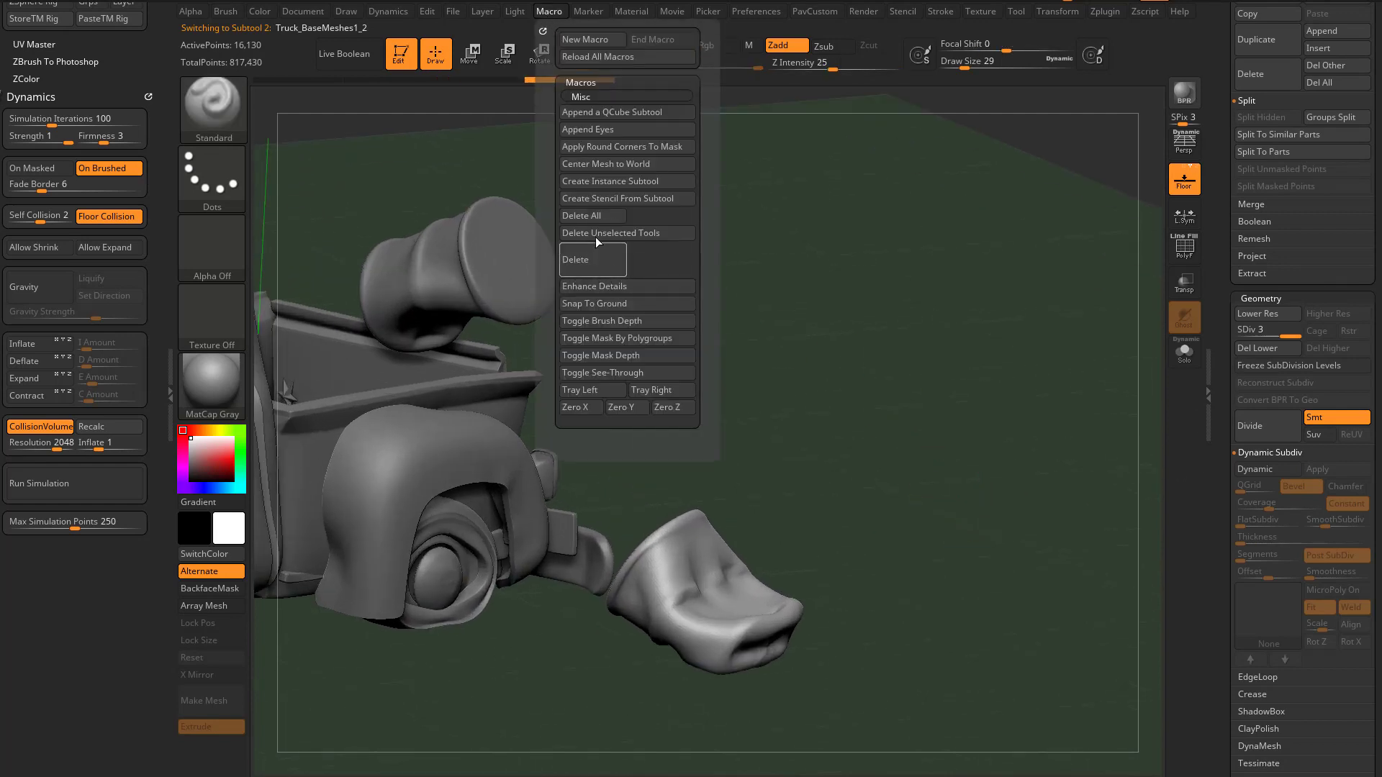
pyautogui.click(602, 285)
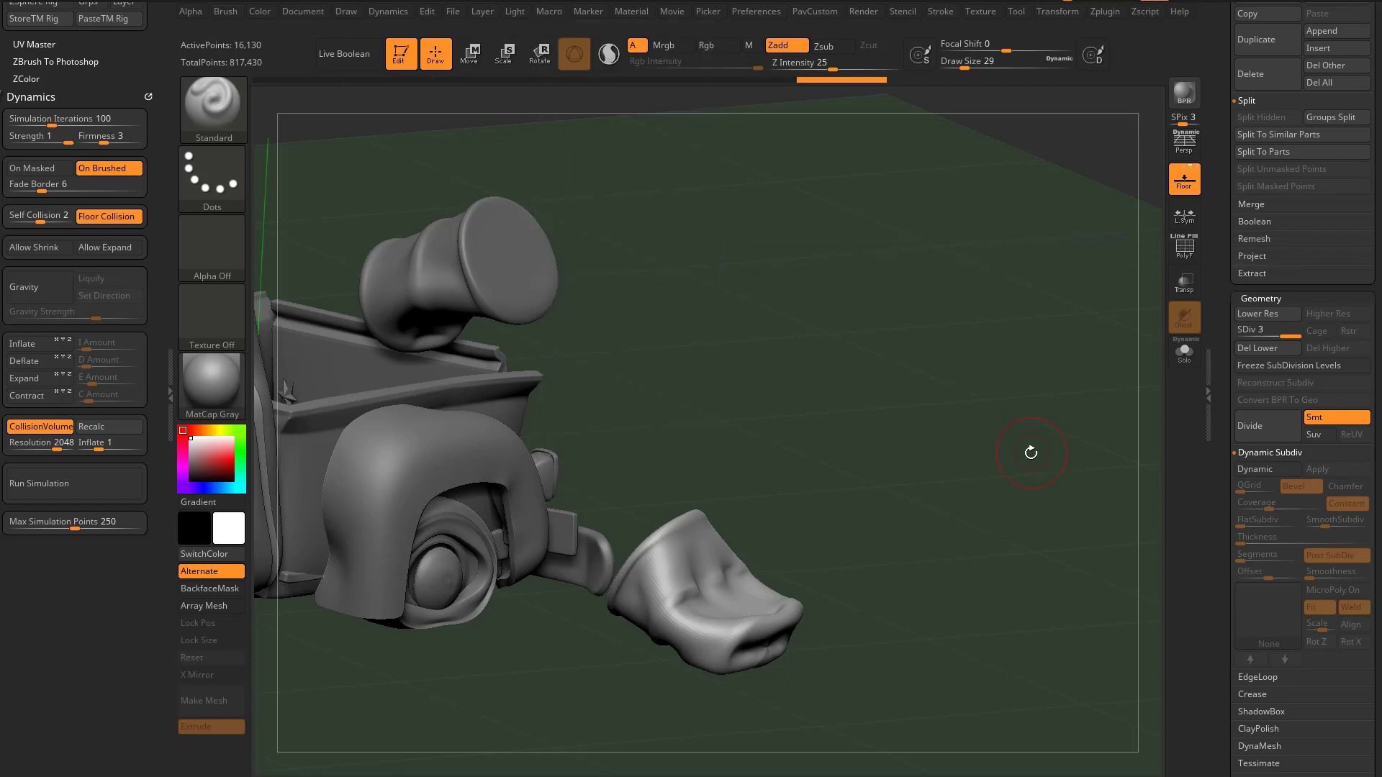
# Adjust the intensity of the barrel's Original layer and bake all layers into the mesh.
pyautogui.moveTo(1221, 450); pyautogui.dragTo(1223, 282)
pyautogui.click(1256, 290)
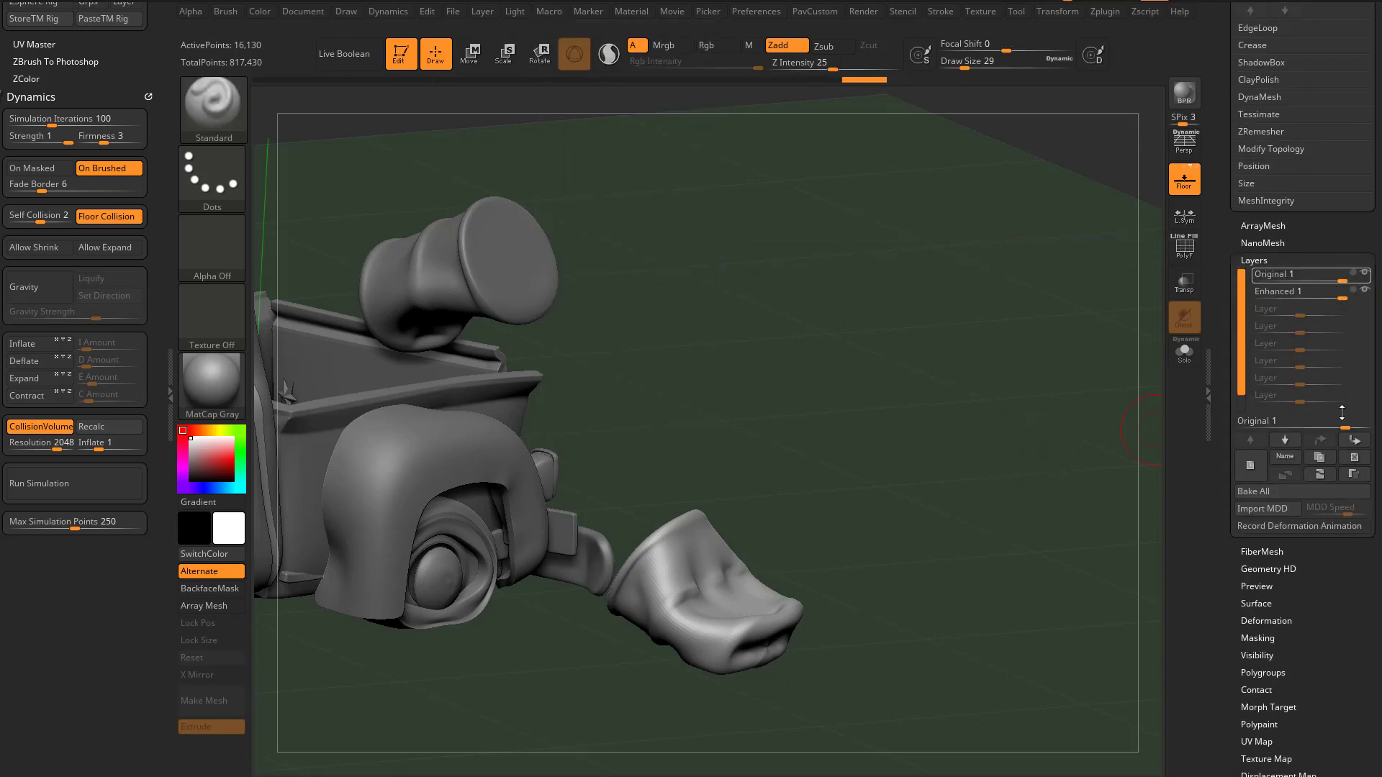
pyautogui.moveTo(1347, 423); pyautogui.dragTo(1364, 425)
pyautogui.click(1269, 504)
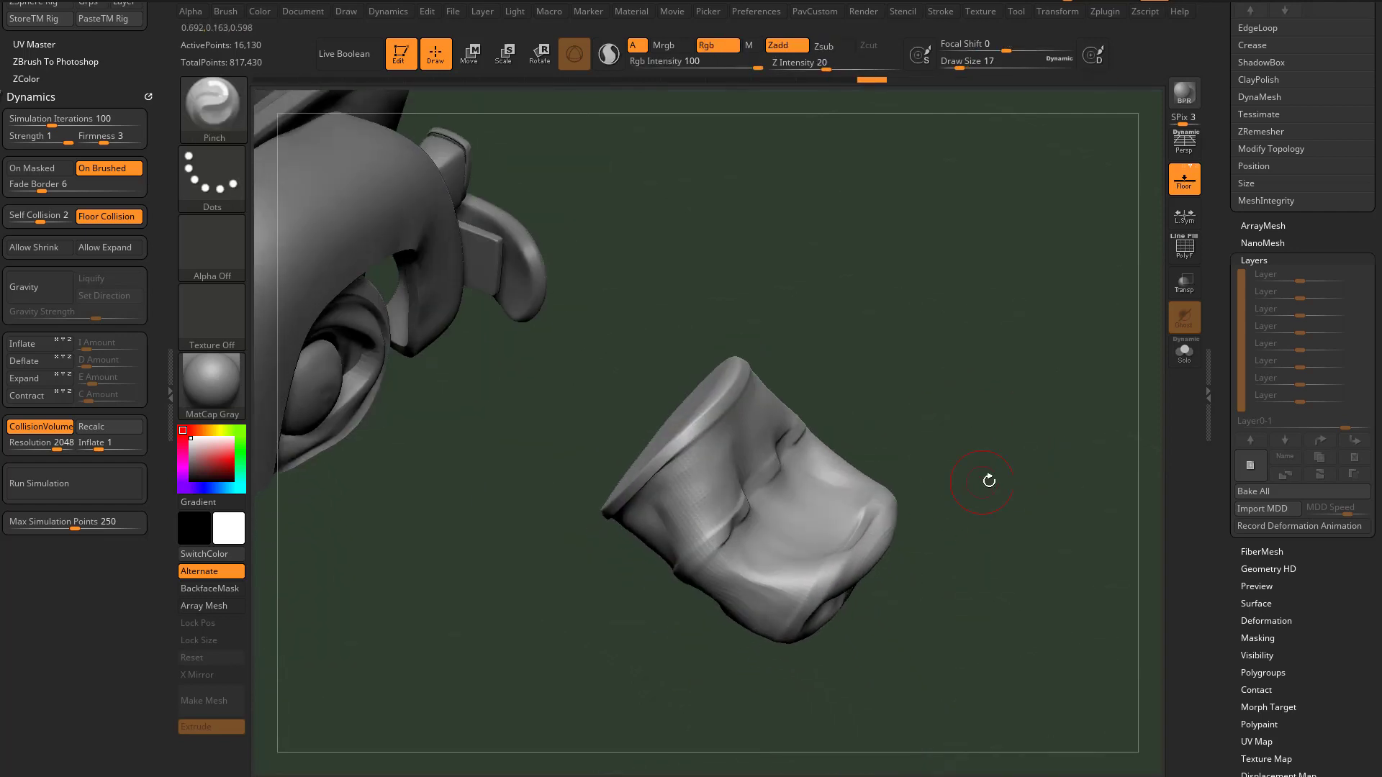
# Nudge extra dents and folds into the crushed floor barrel with the ClothNudge brush at draw size 37.
pyautogui.moveTo(1015, 437); pyautogui.dragTo(1024, 491)
pyautogui.press('b')
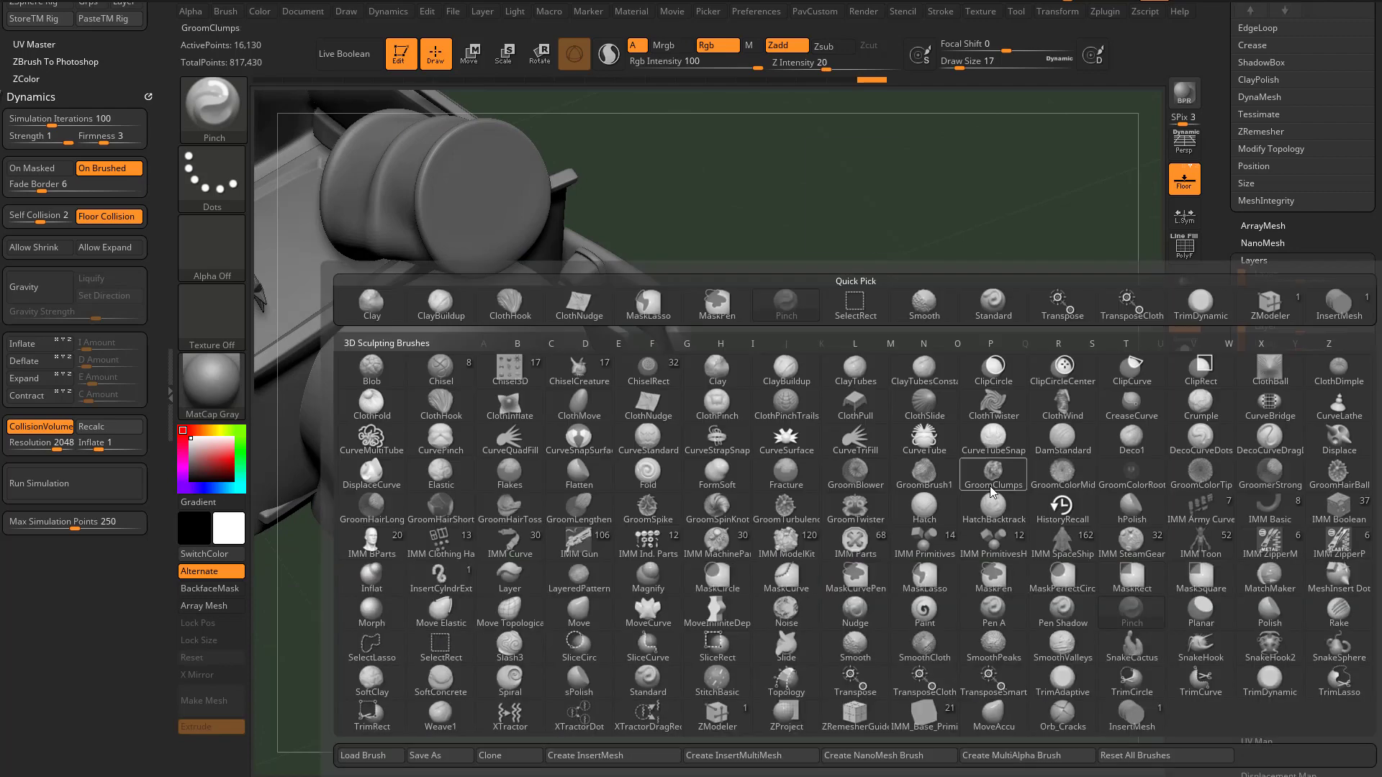
pyautogui.press('u')
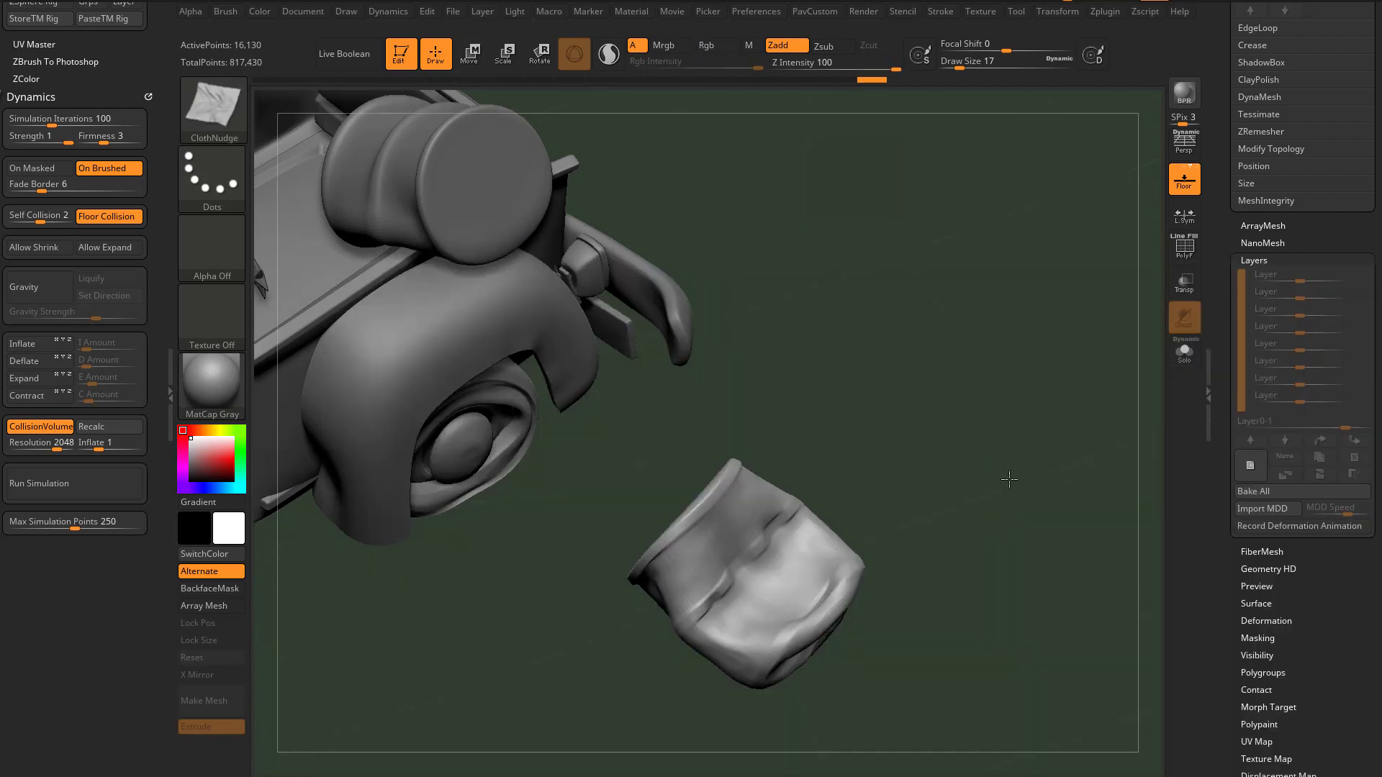
pyautogui.moveTo(730, 603); pyautogui.dragTo(747, 595)
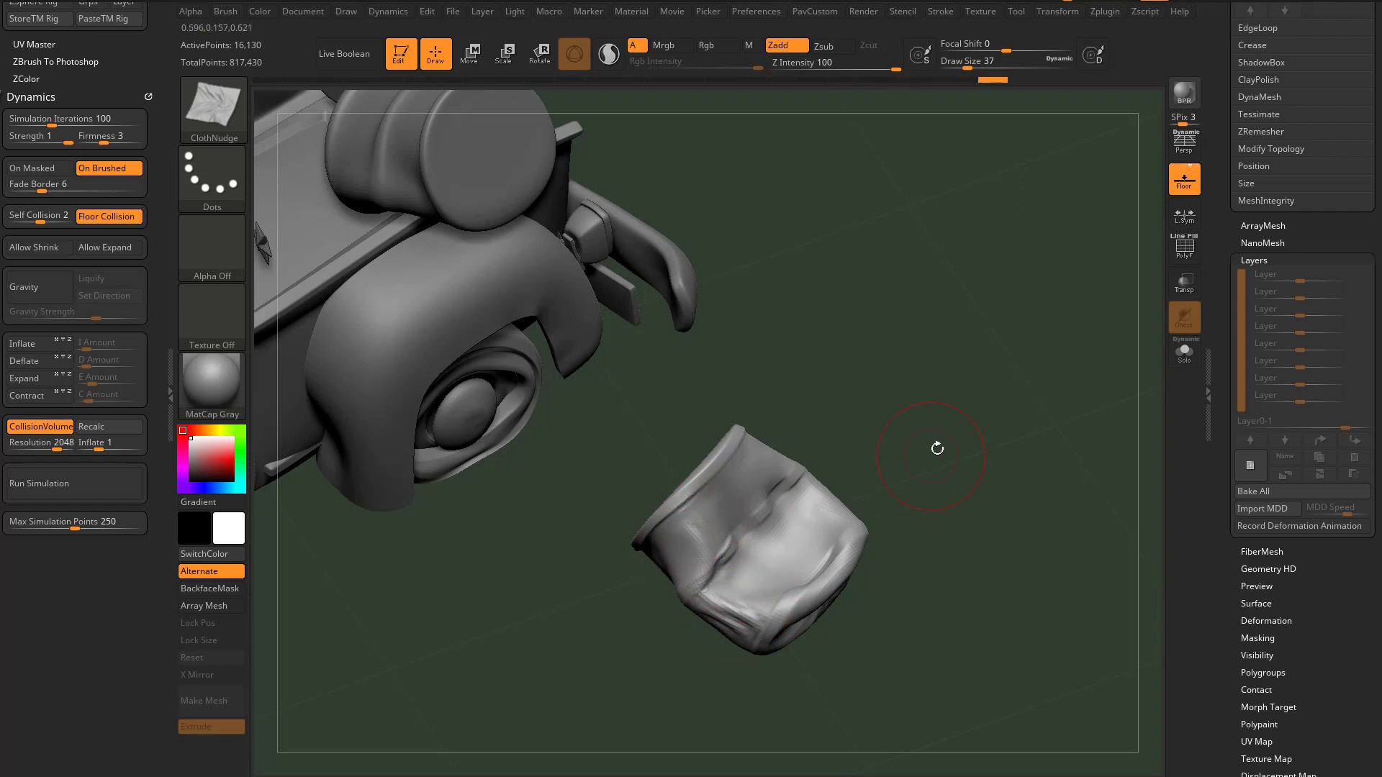
pyautogui.moveTo(937, 449); pyautogui.dragTo(691, 540)
pyautogui.moveTo(952, 484); pyautogui.dragTo(1003, 455)
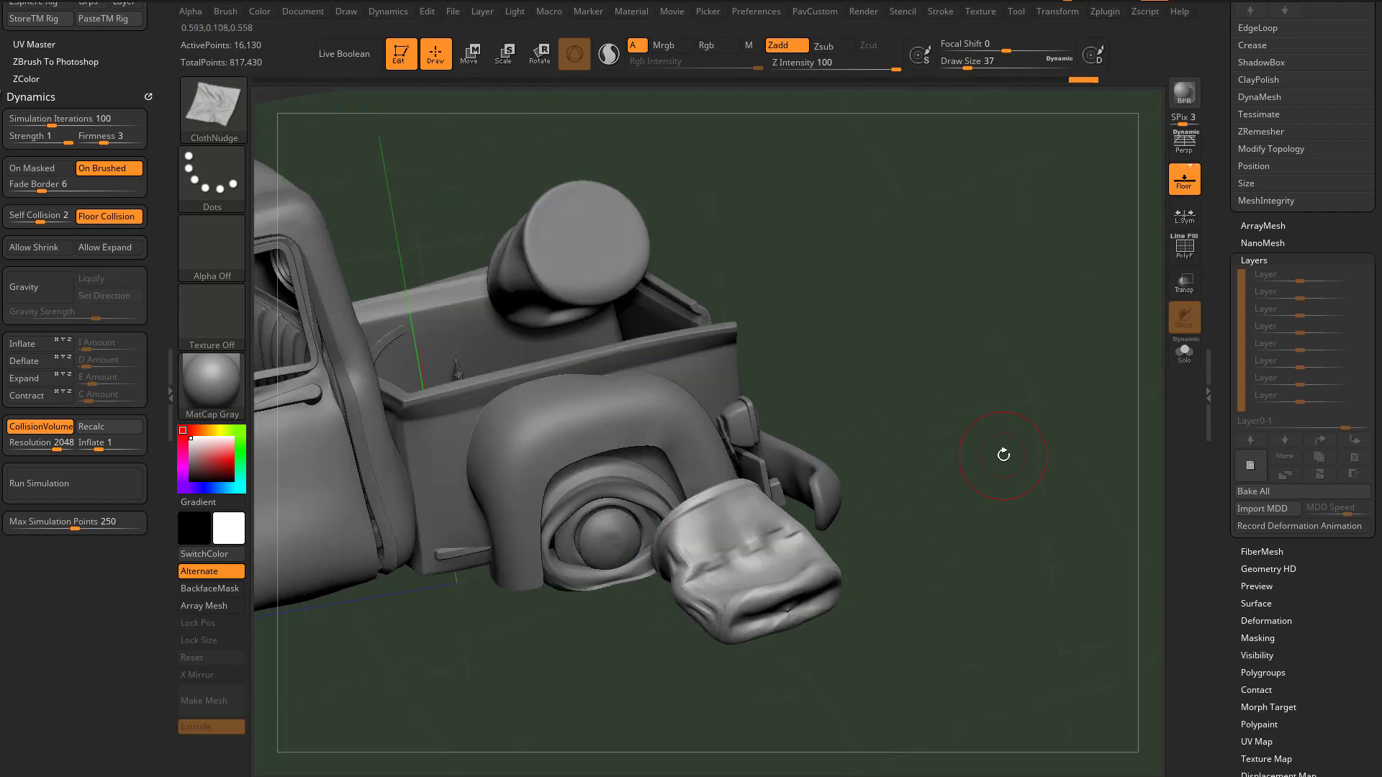